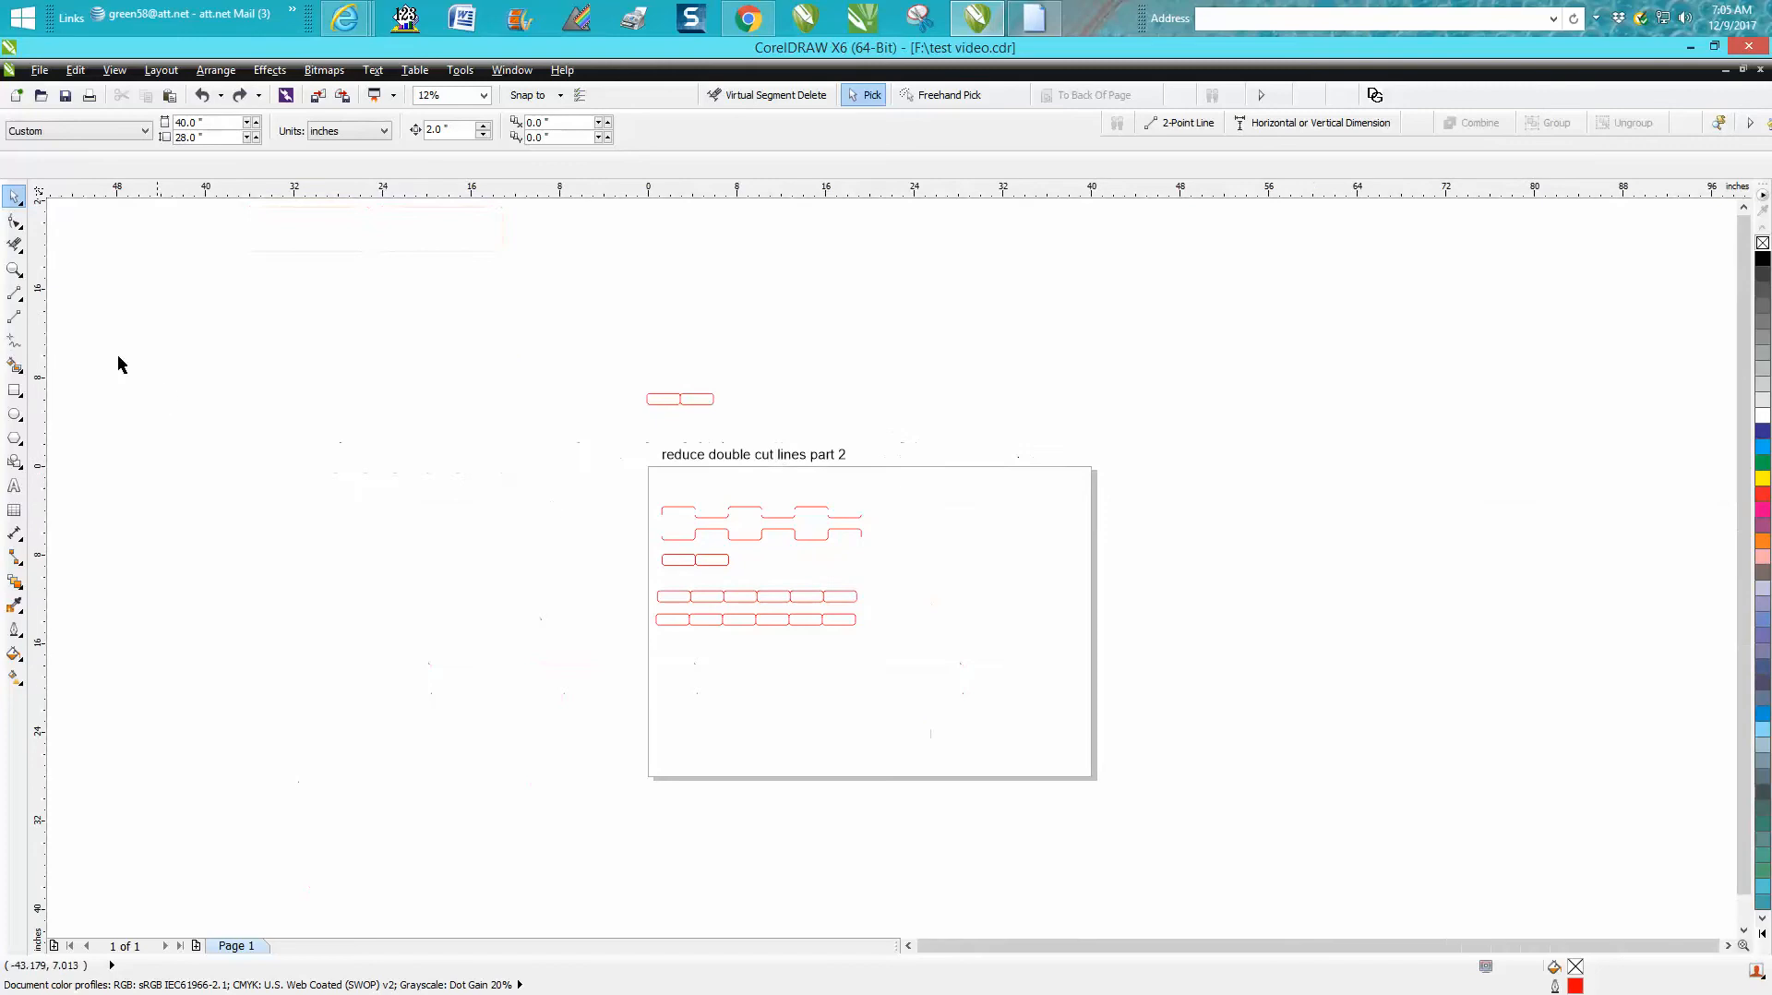
Shift the upper stepped curve 2 inches down onto the lower stepped curve, and return it to its place.
left_click(13, 269)
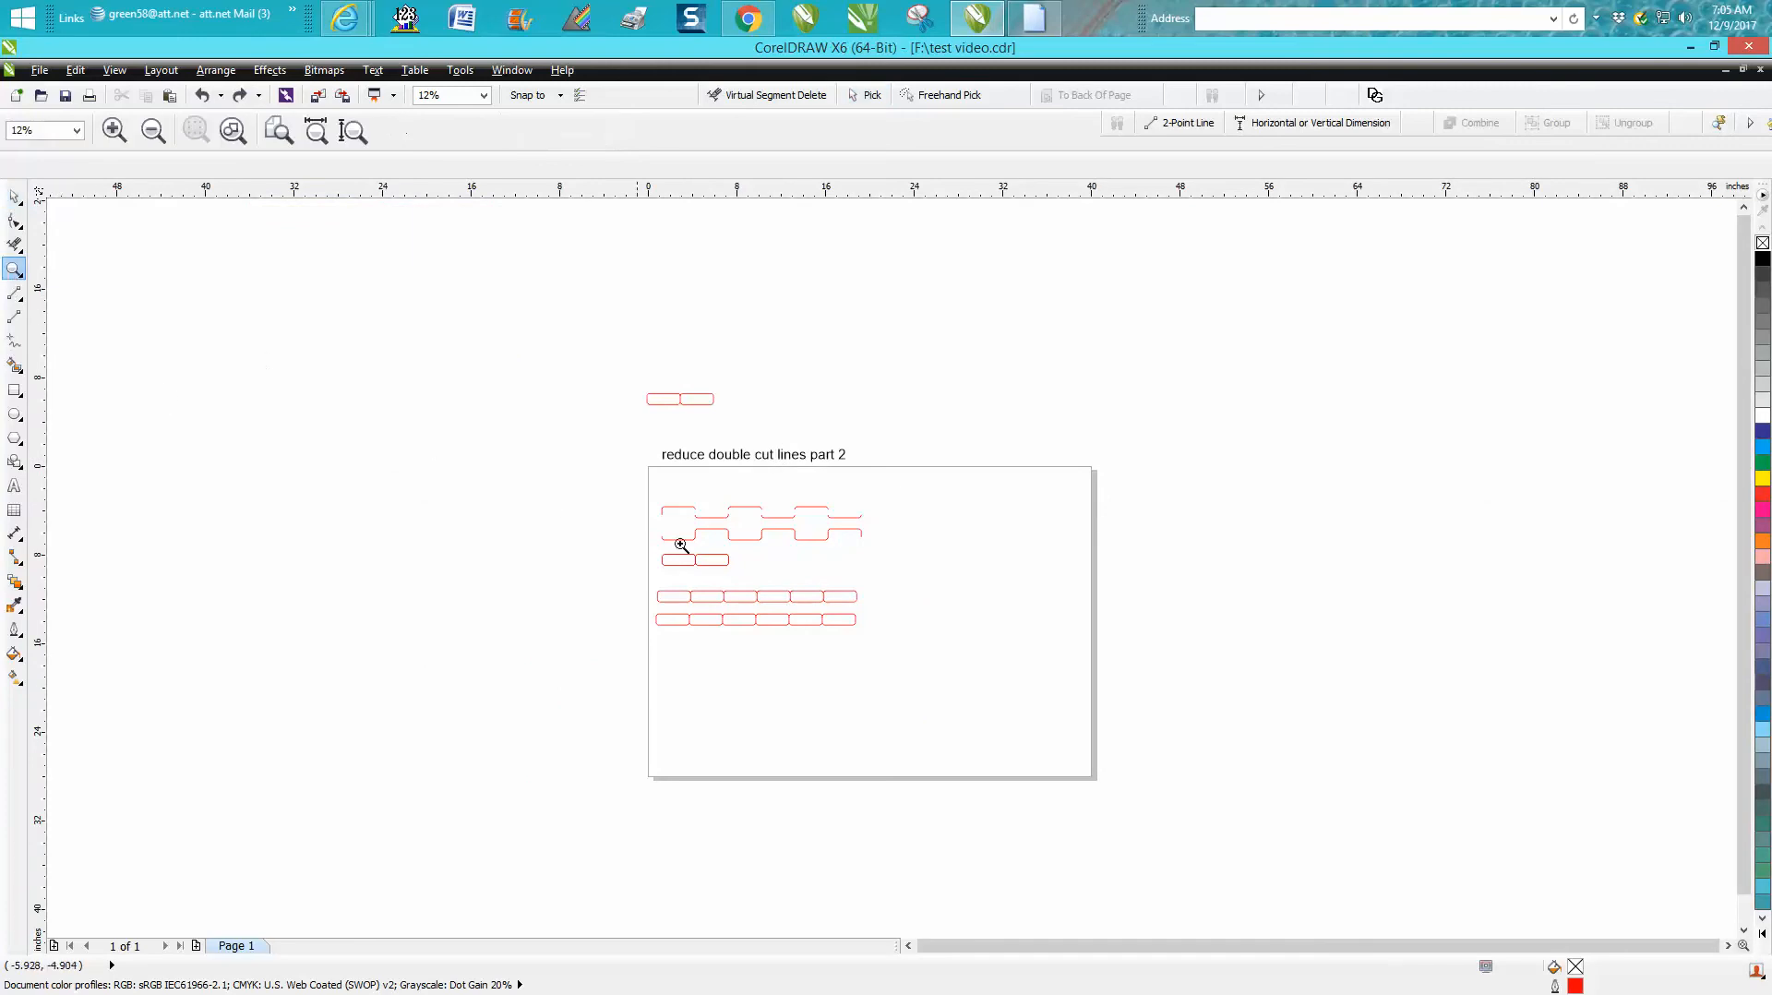
left_click_drag(640, 499, 912, 577)
left_click(14, 196)
left_click(335, 376)
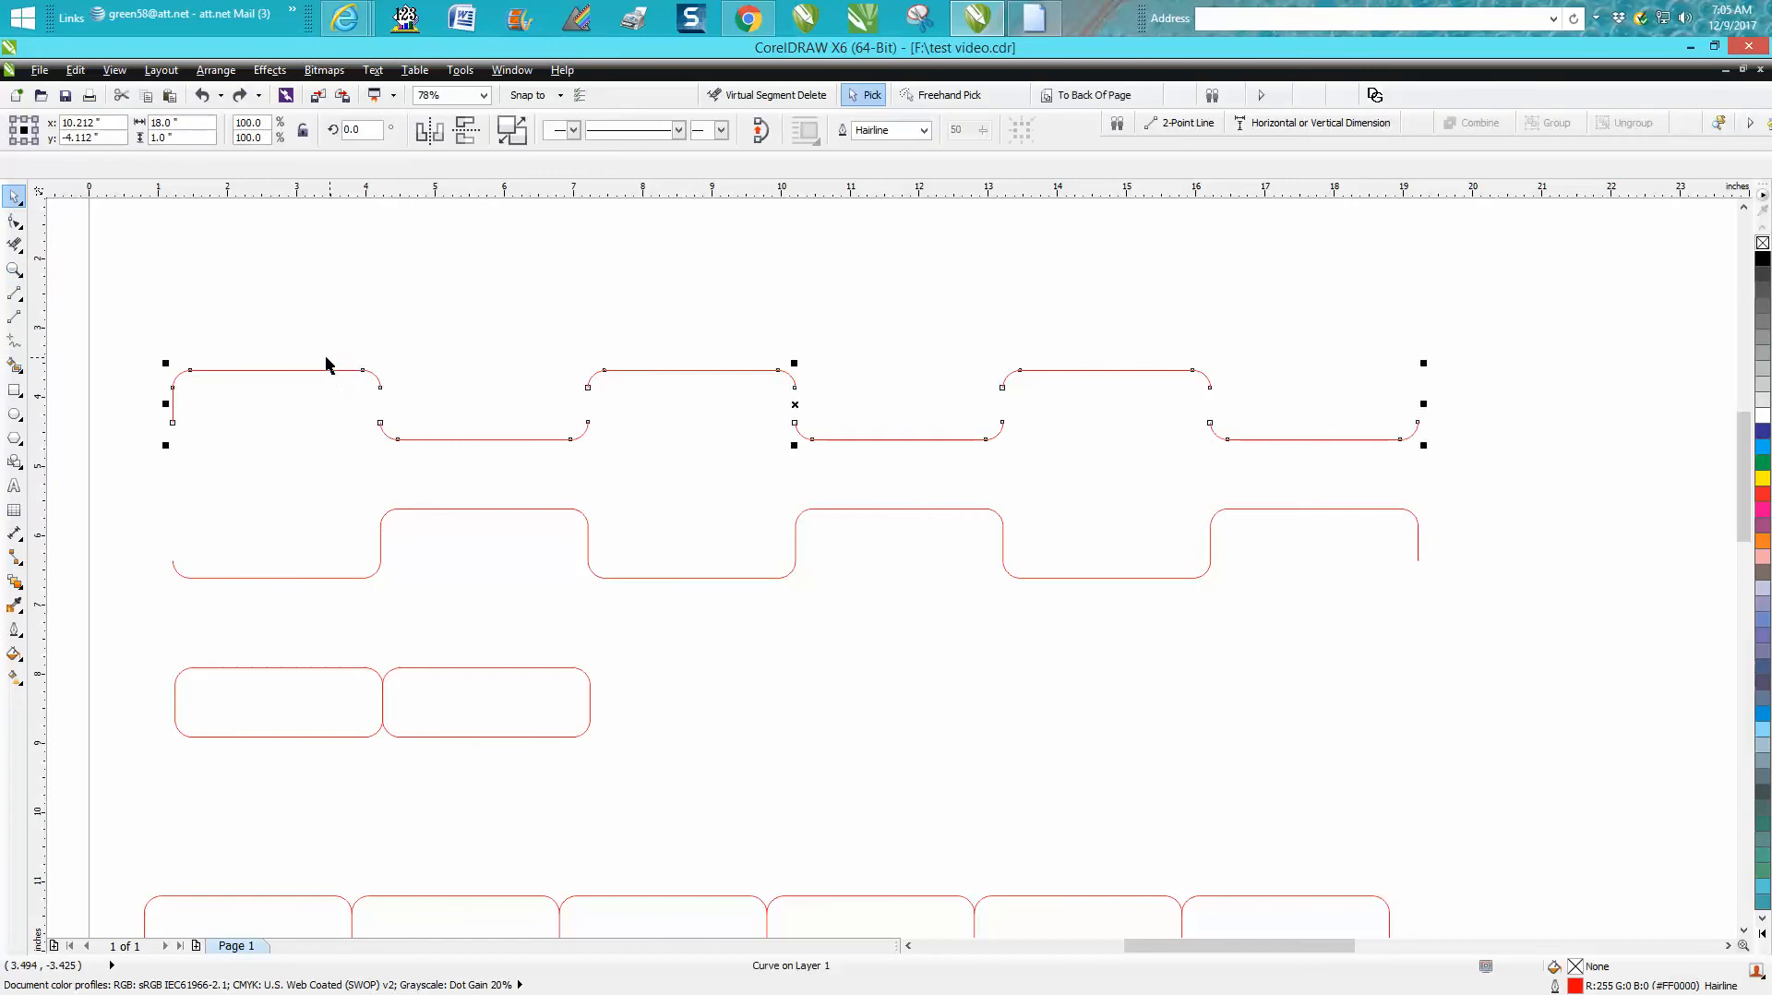
key("Down")
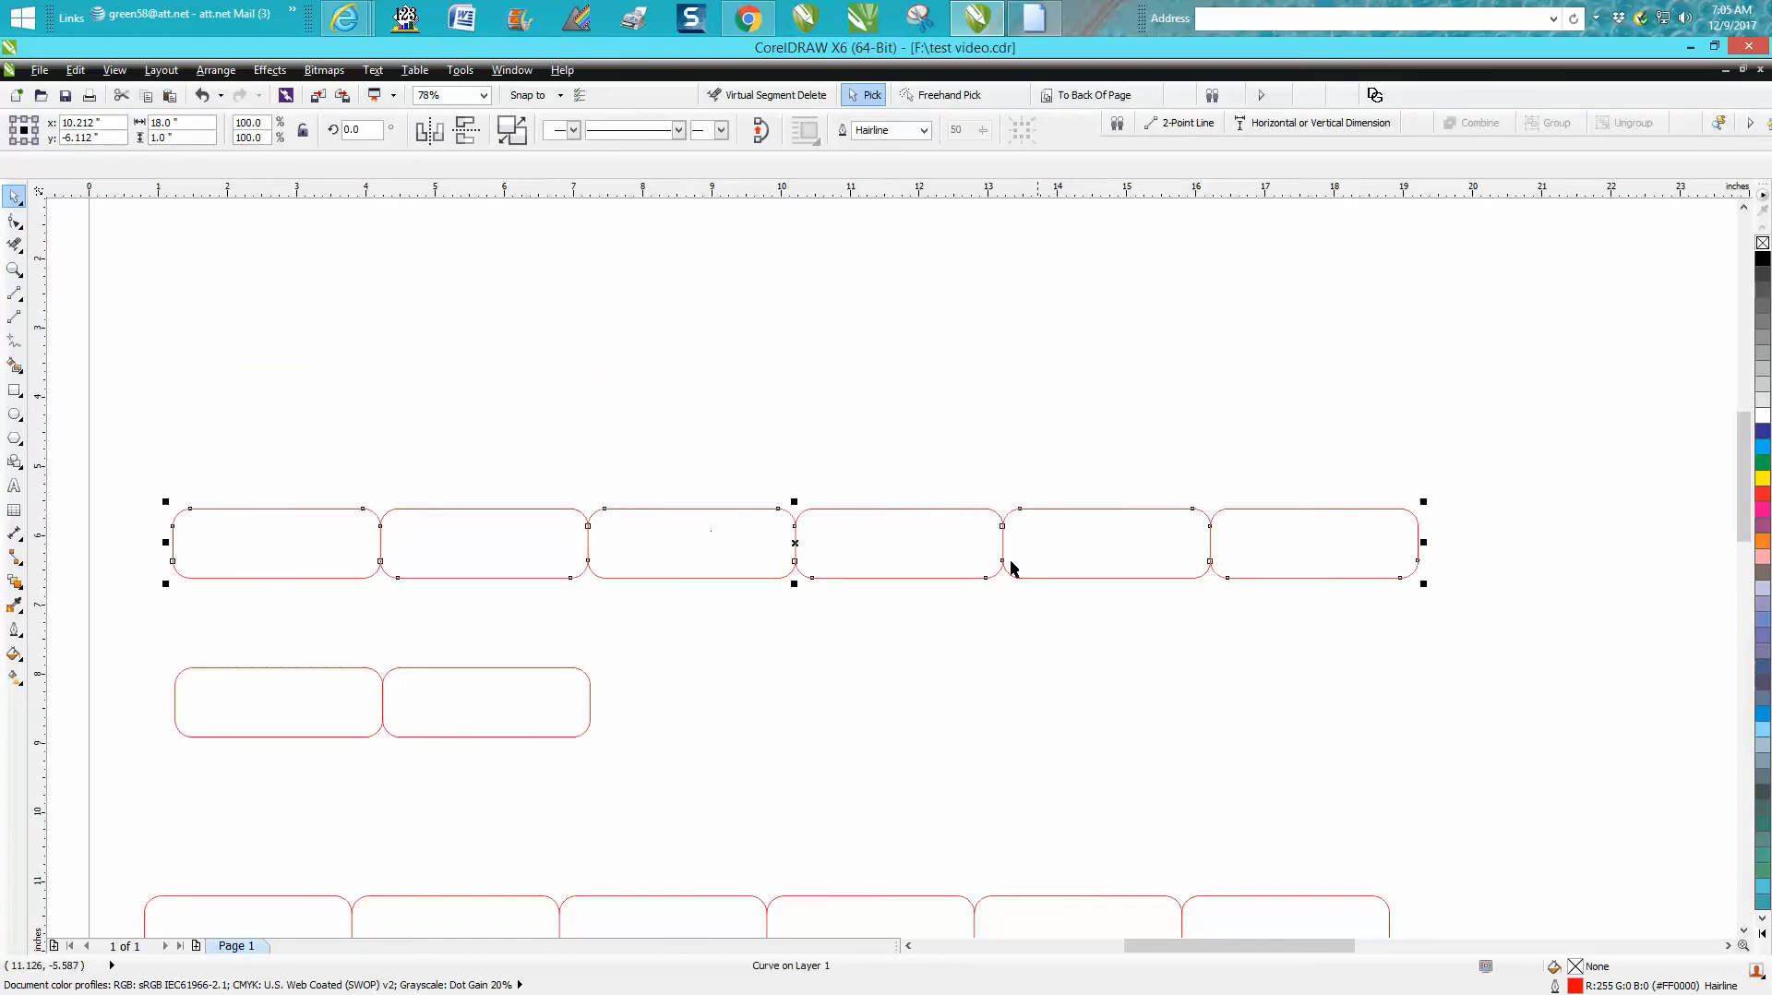
key("Up")
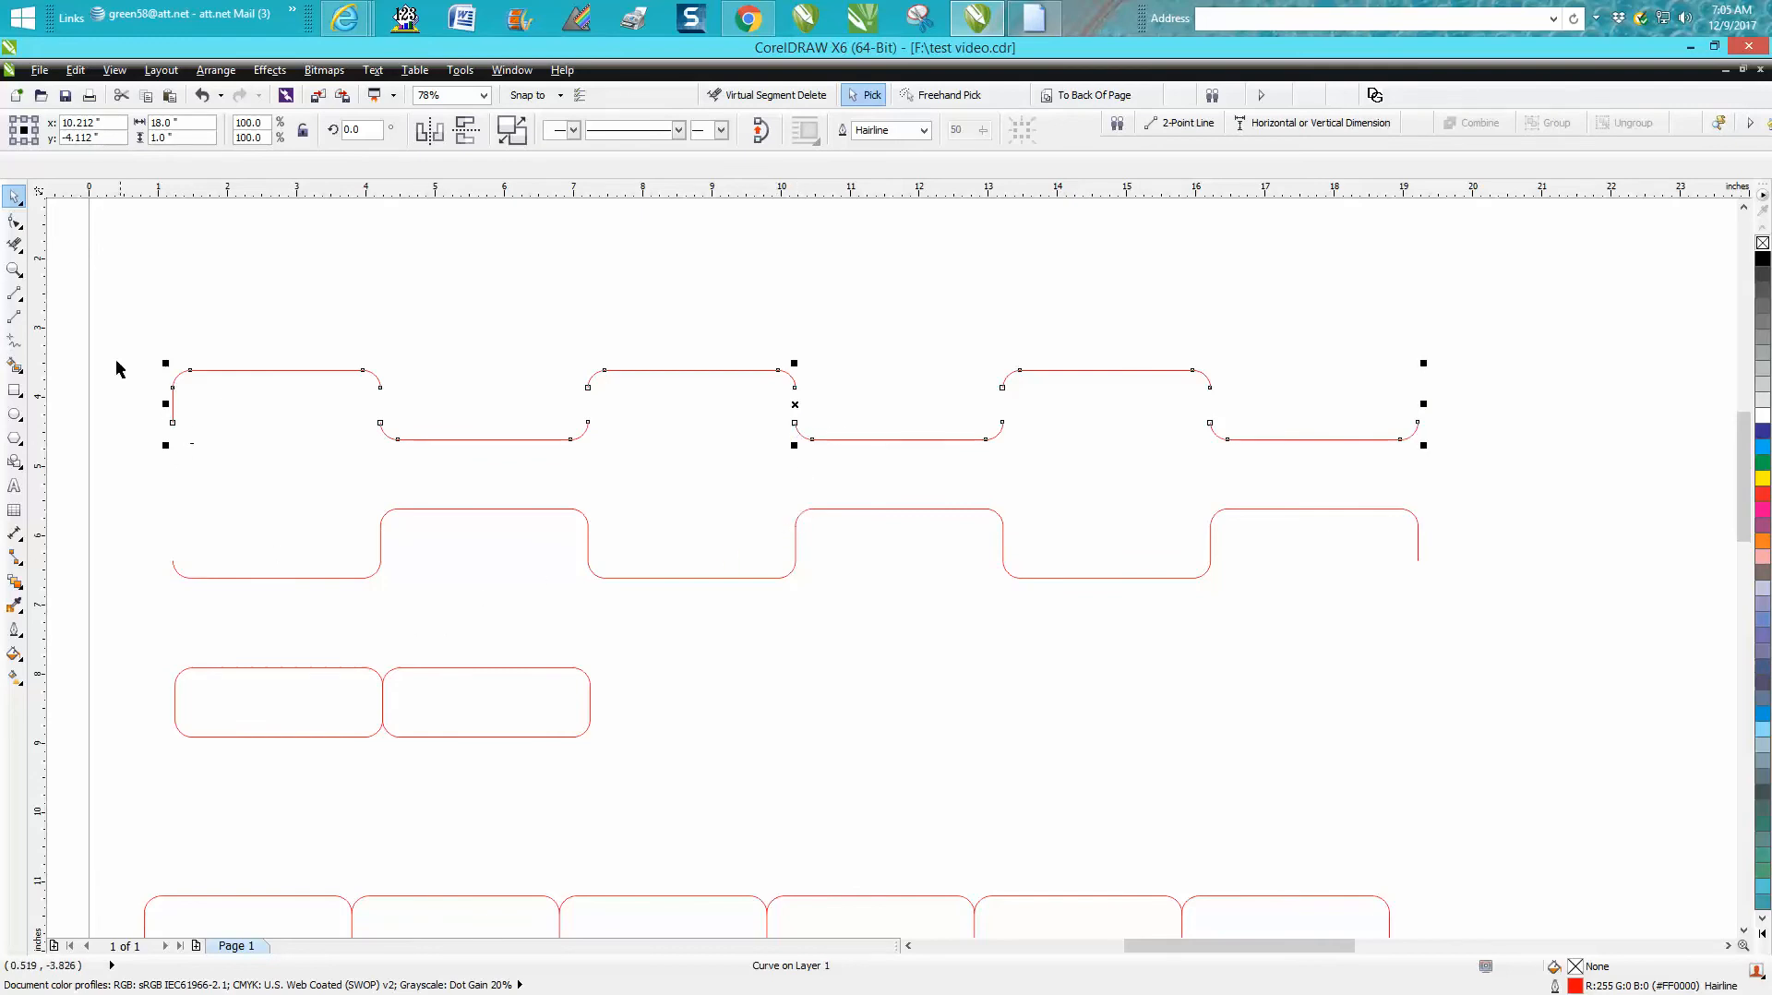
Duplicate the two adjoining rounded rectangles below the stepped curves, placing the copy 2 inches below them.
left_click(15, 269)
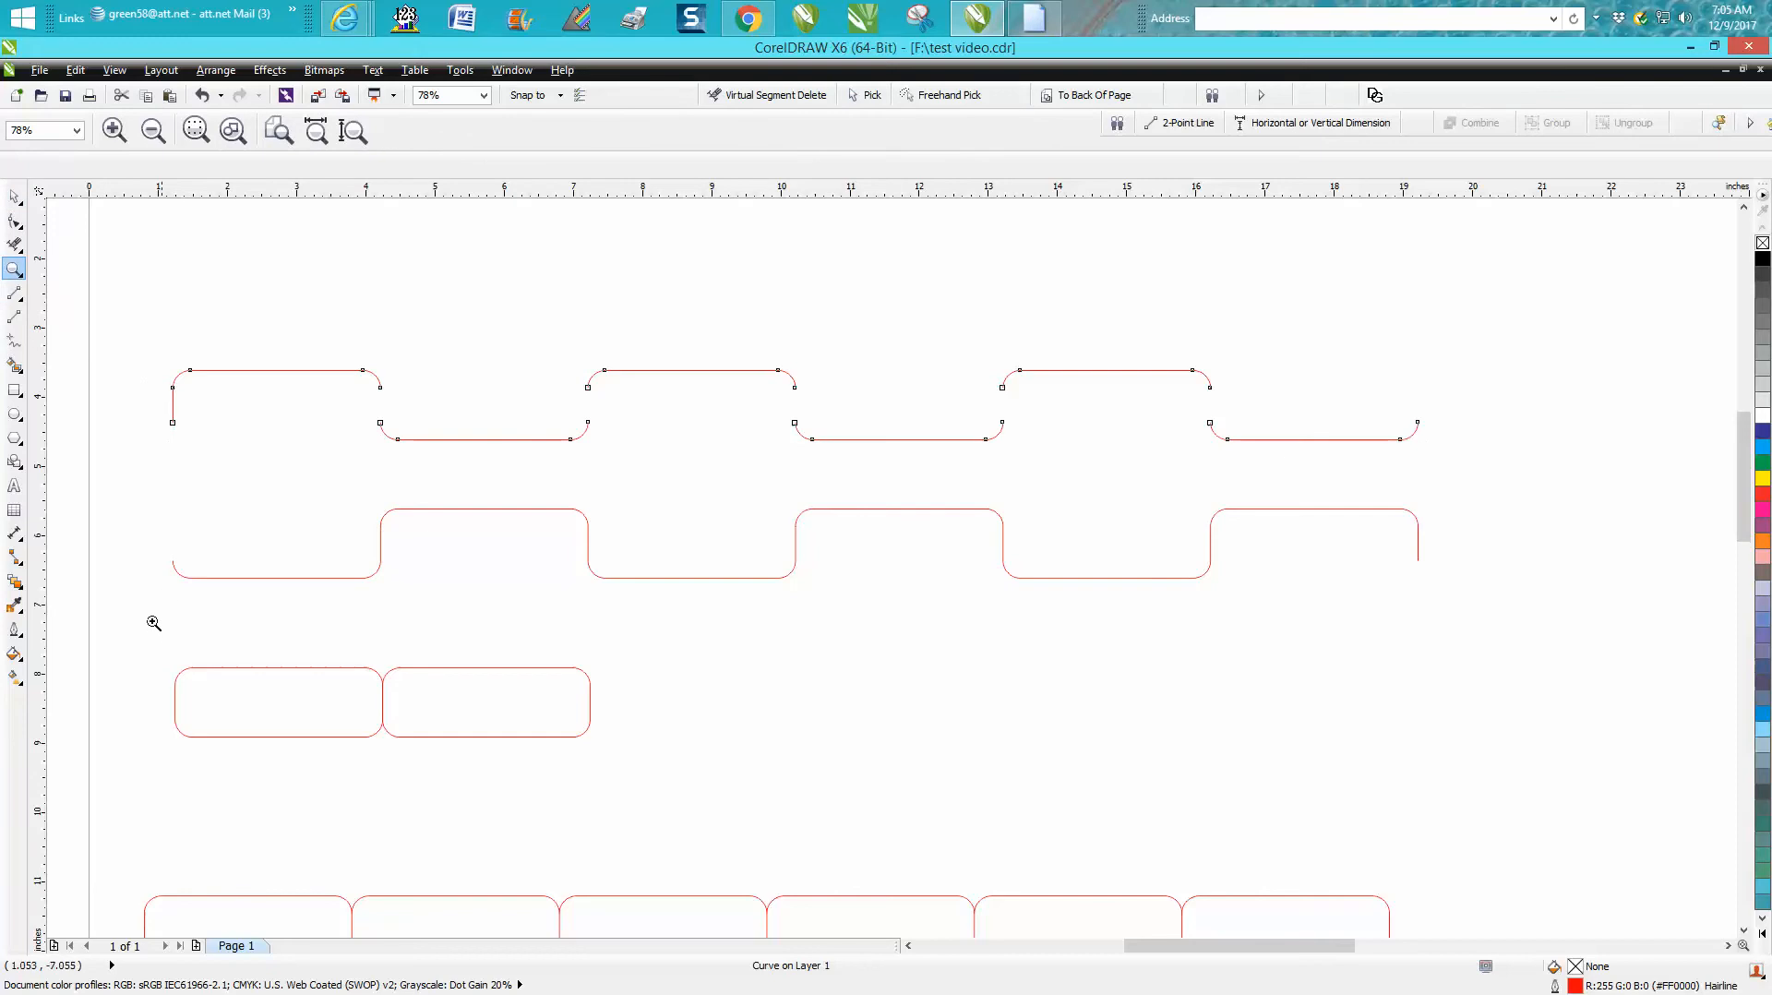
left_click_drag(152, 623, 706, 772)
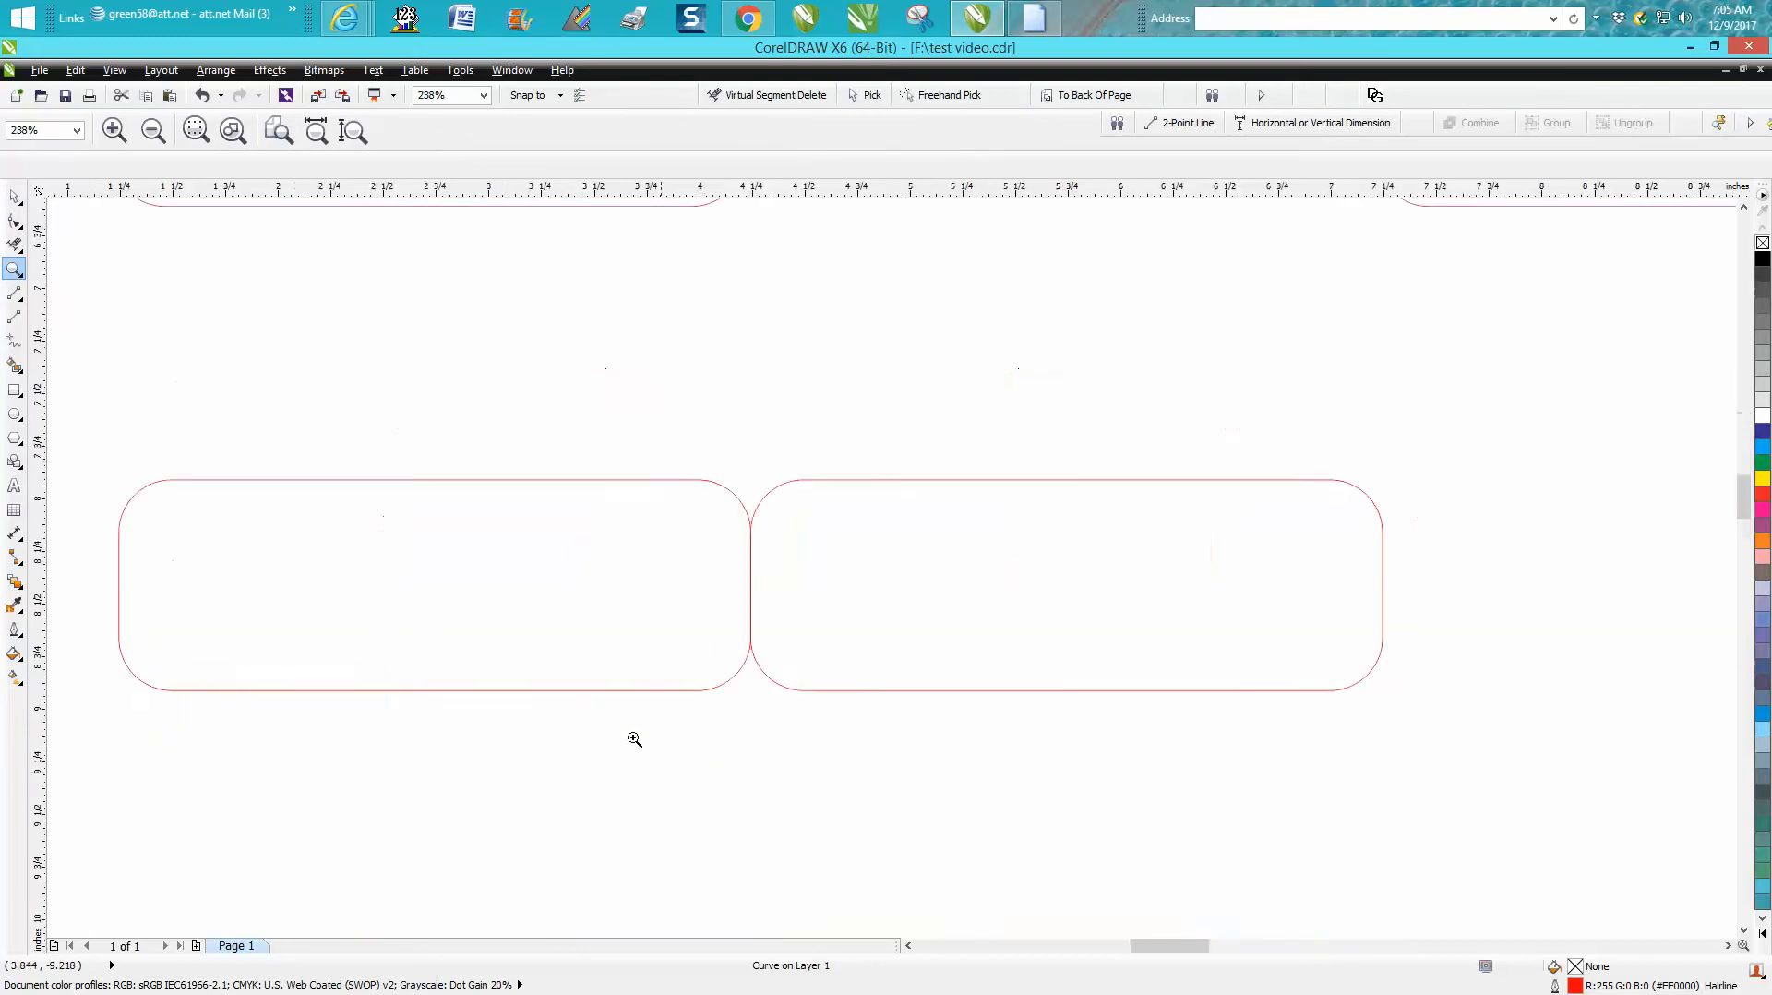
right_click(597, 710)
left_click(14, 196)
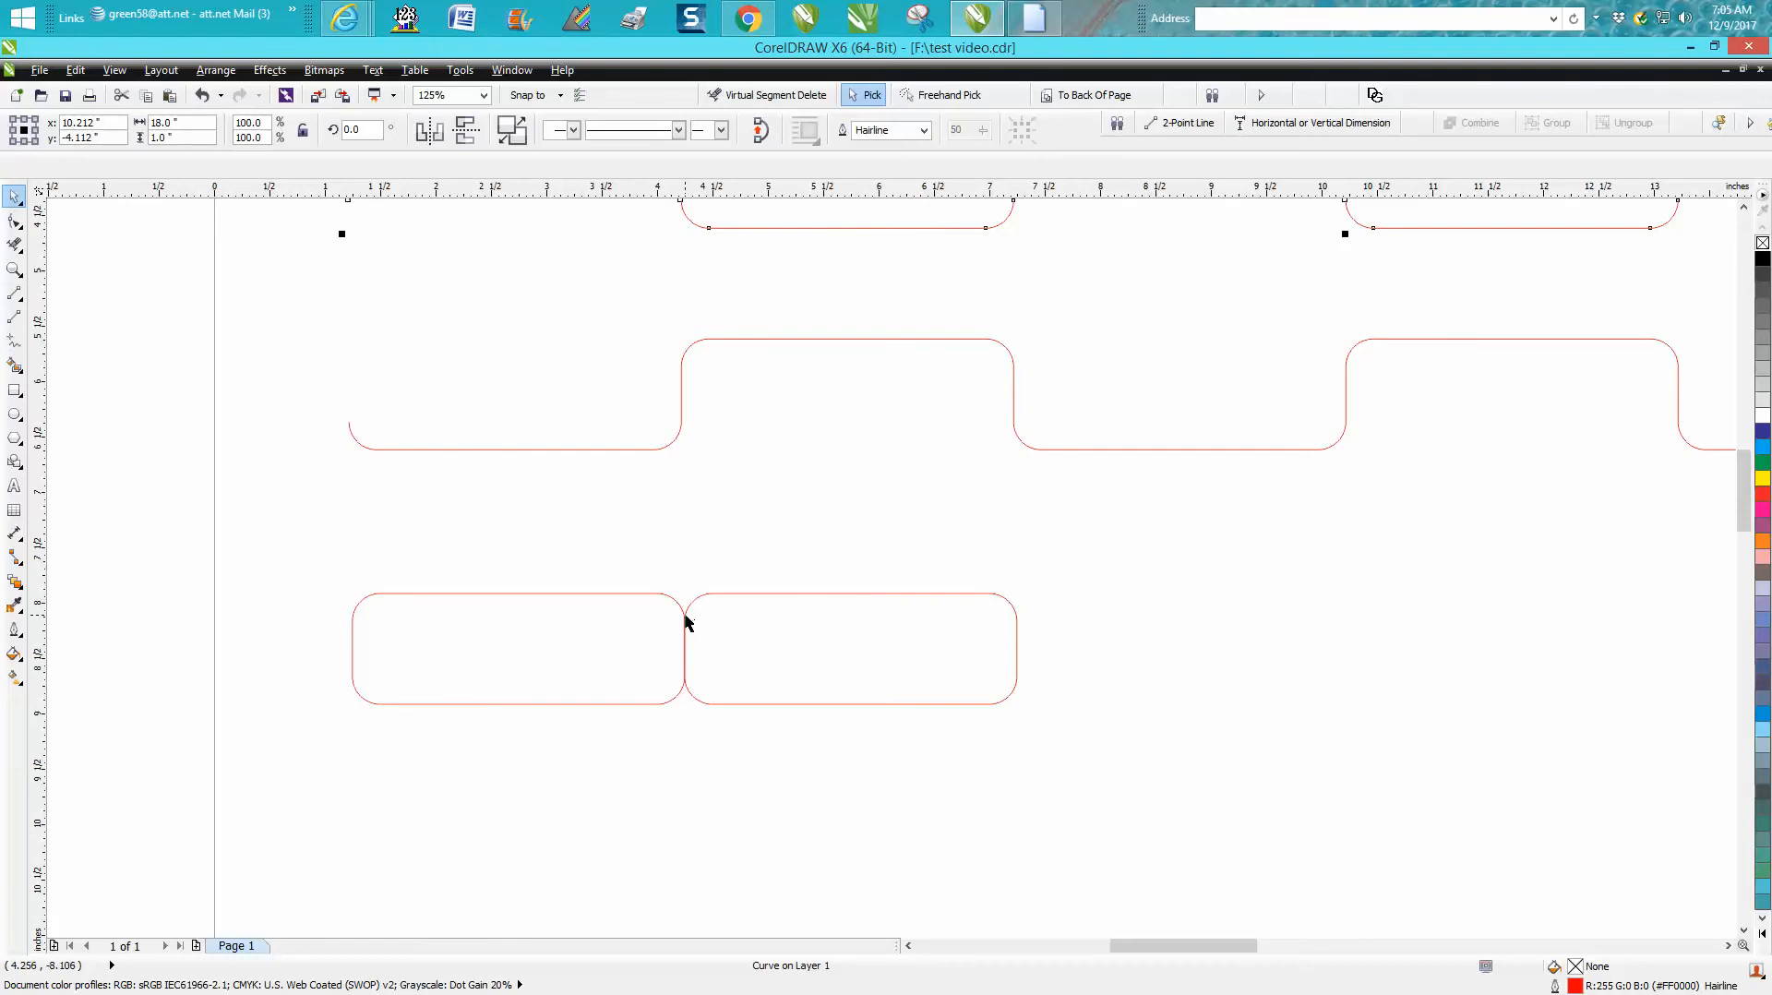
left_click(687, 623)
left_click_drag(315, 531, 1150, 784)
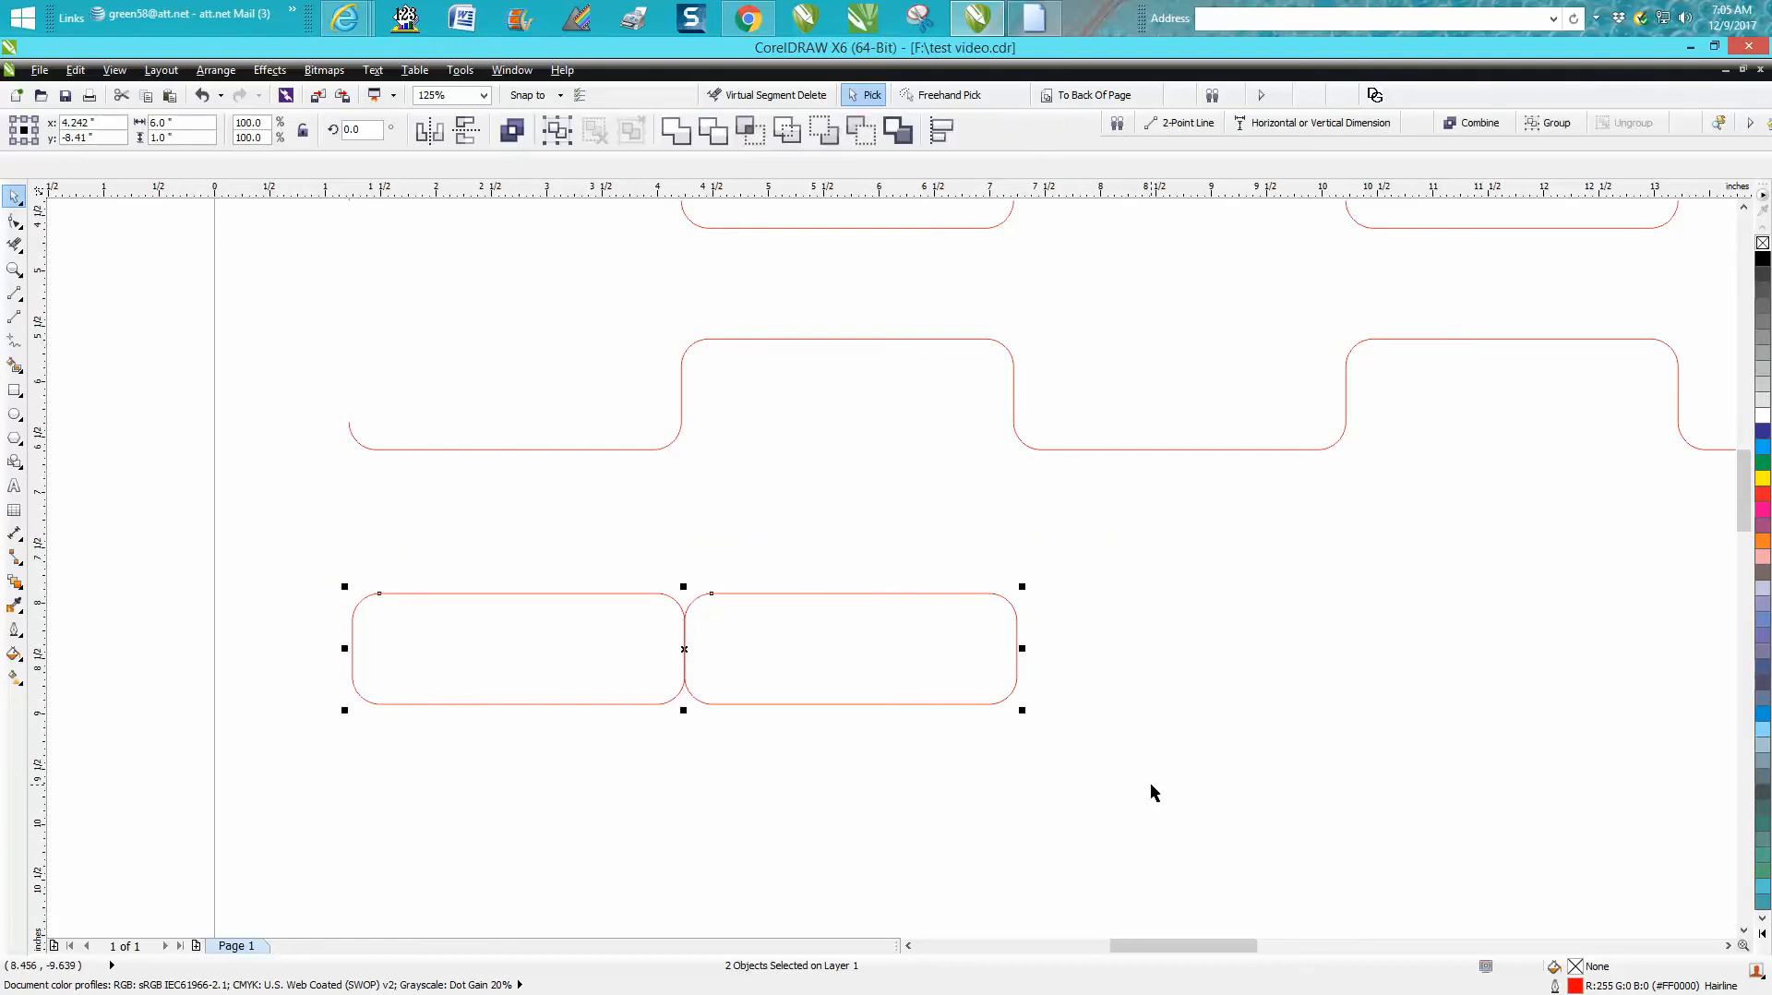
key("ctrl+d")
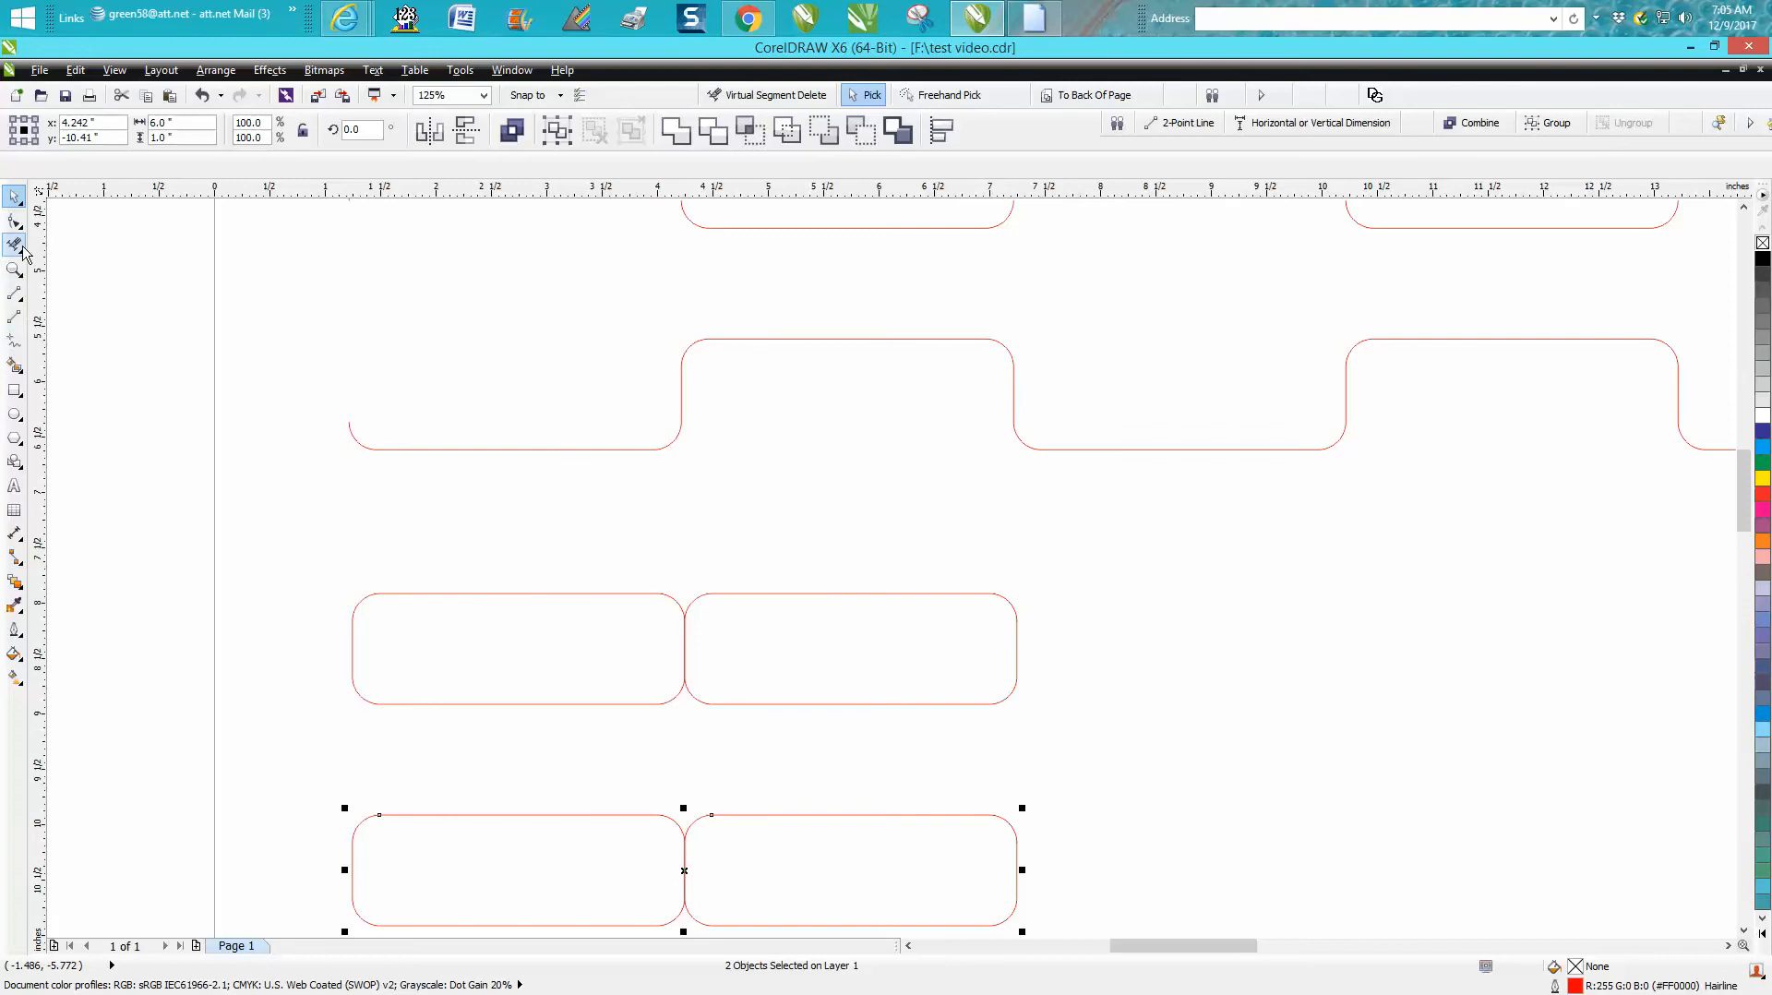
Draw pairs of short 2-point lines across the upper-left rectangle's left and top edges and the upper-right rectangle's bottom edge.
left_click(14, 294)
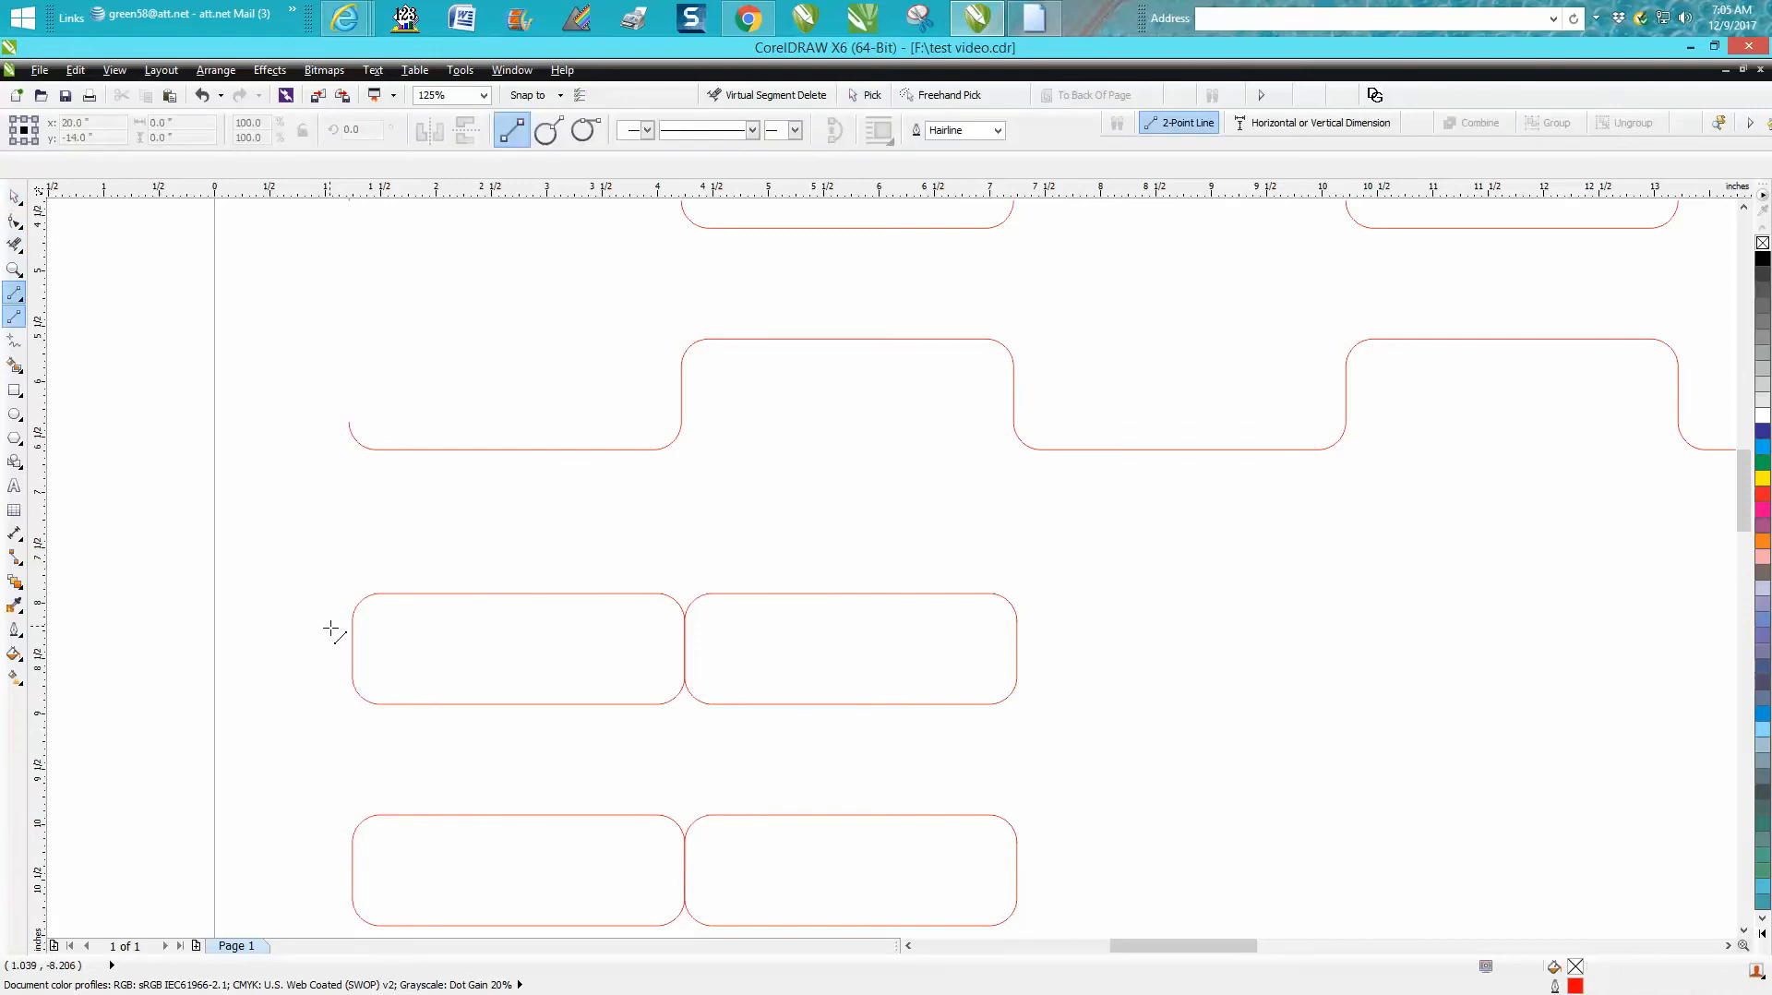
mouse_move(335, 633)
left_mouse_down()
mouse_move(402, 633)
mouse_move(397, 665)
left_mouse_up()
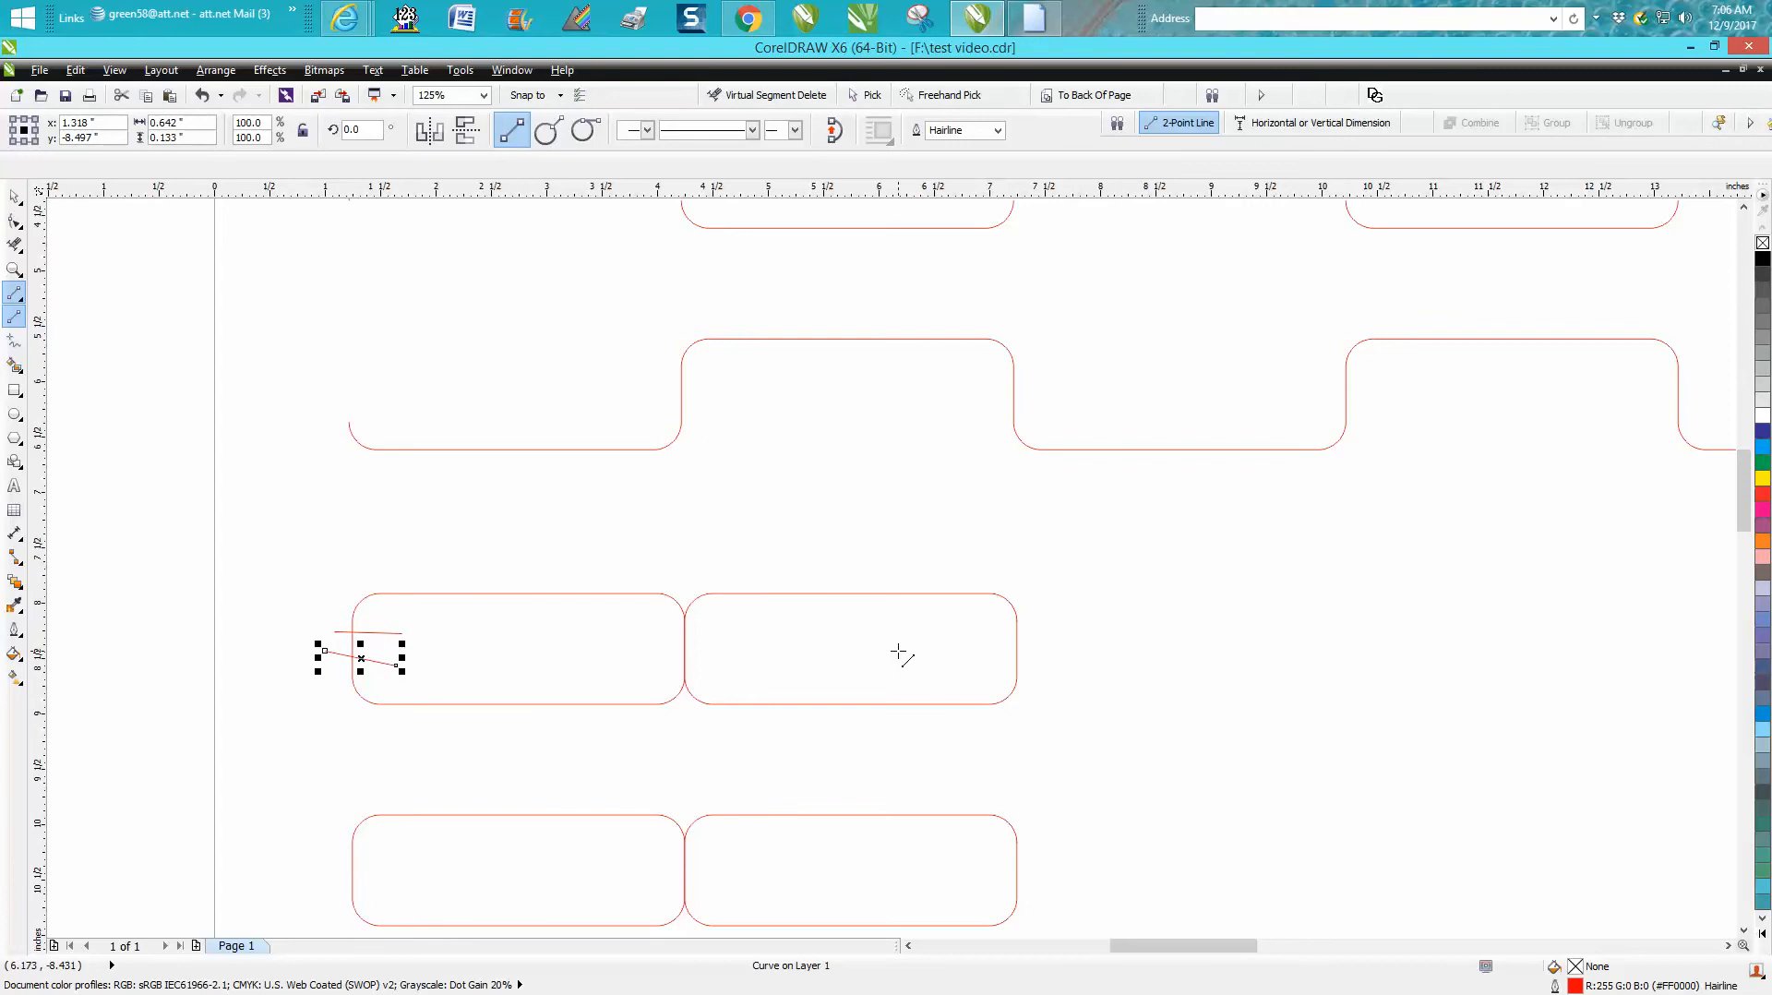
mouse_move(533, 577)
left_mouse_down()
mouse_move(531, 609)
mouse_move(573, 611)
left_mouse_up()
left_click_drag(841, 688, 871, 731)
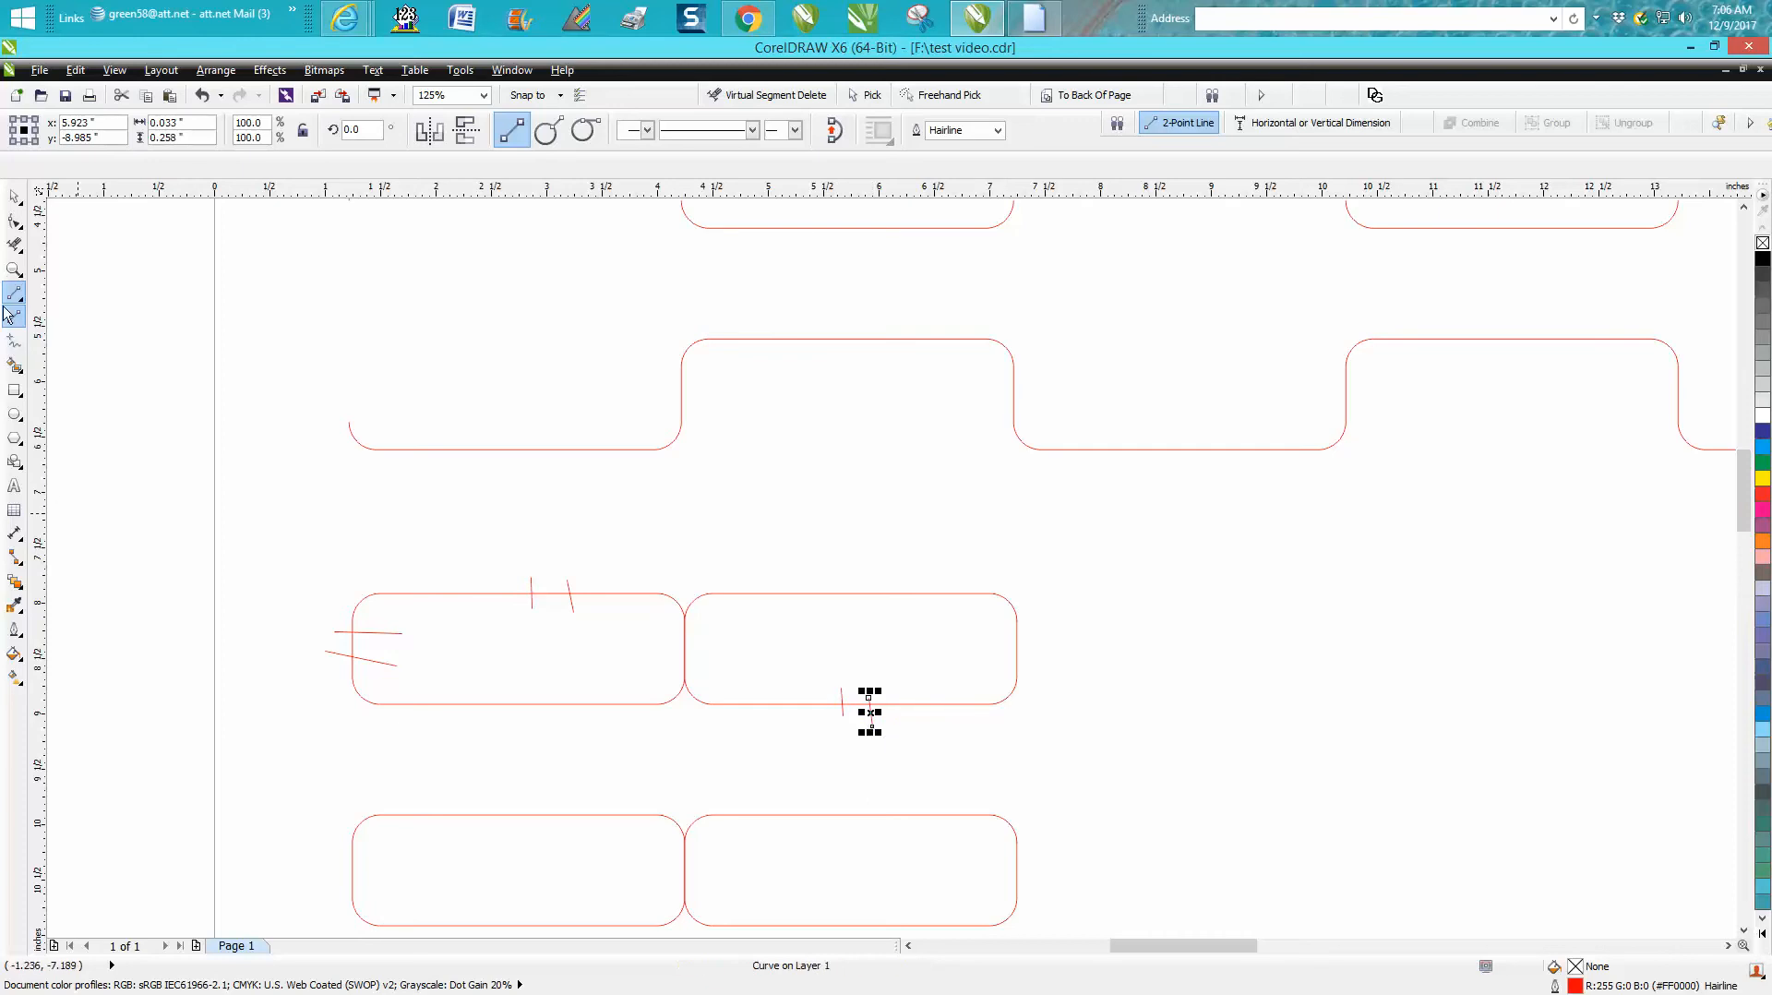
Remove the rectangle outline between each pair of short crossing lines using Virtual Segment Delete.
left_click(14, 243)
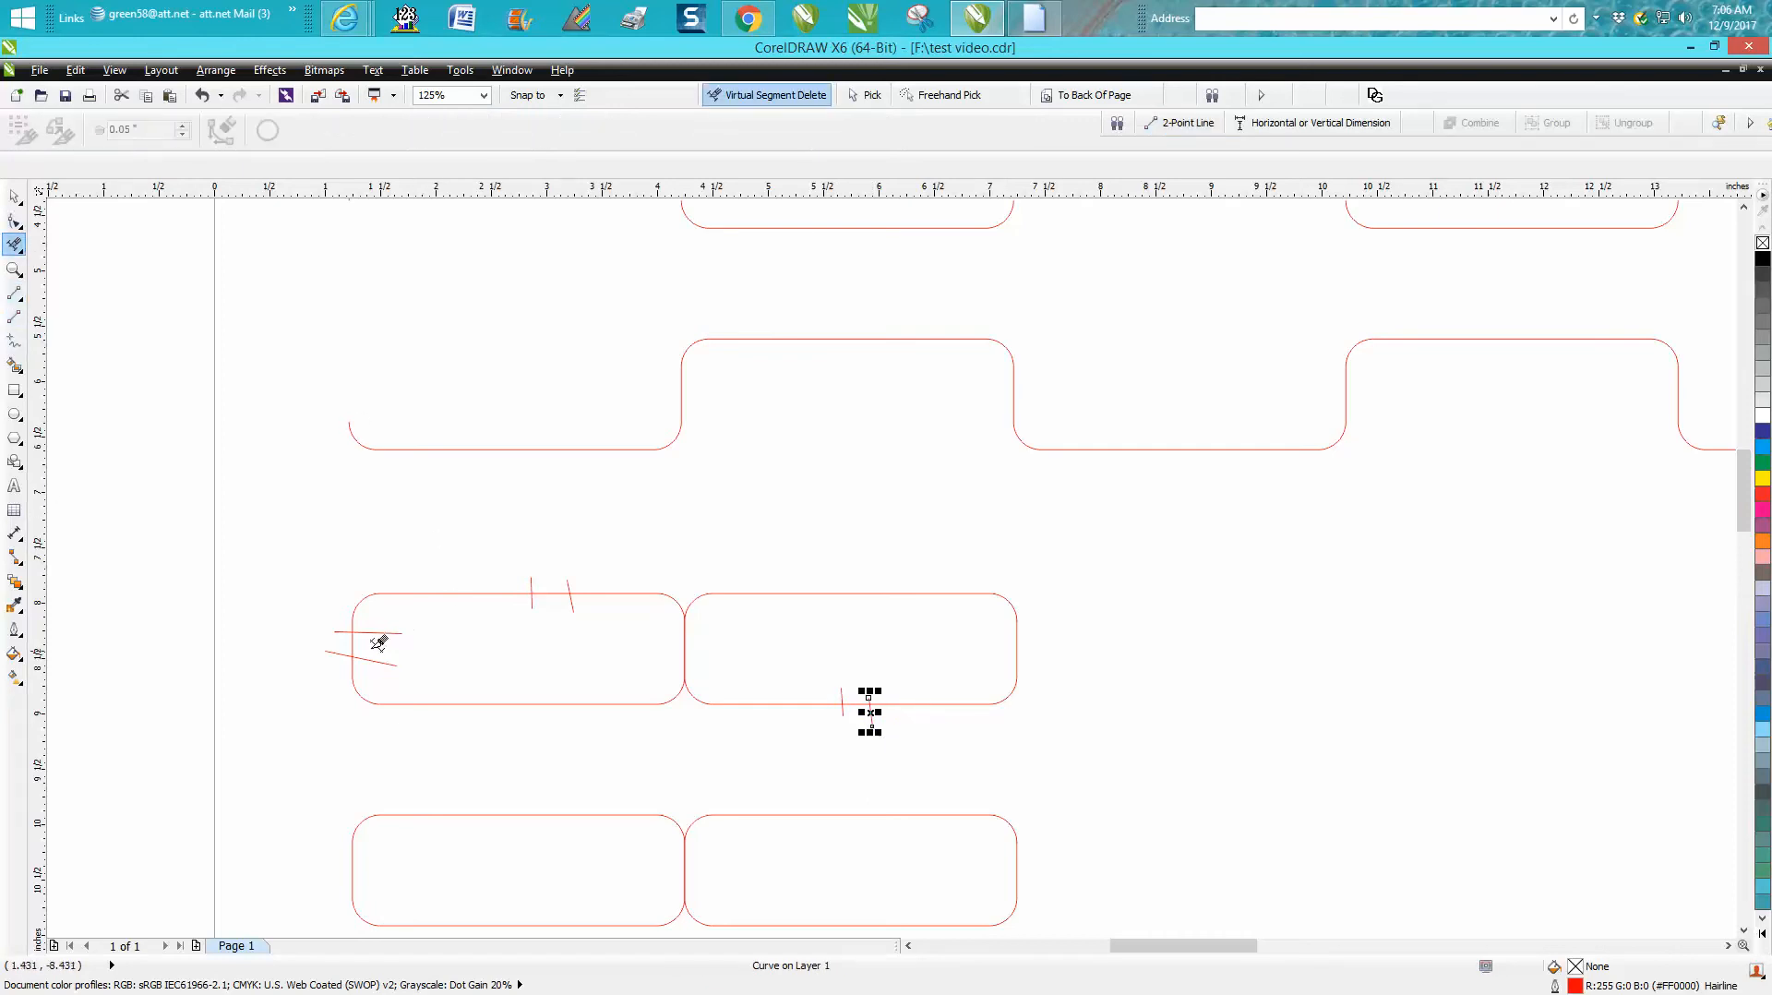
left_click(549, 591)
left_click(855, 703)
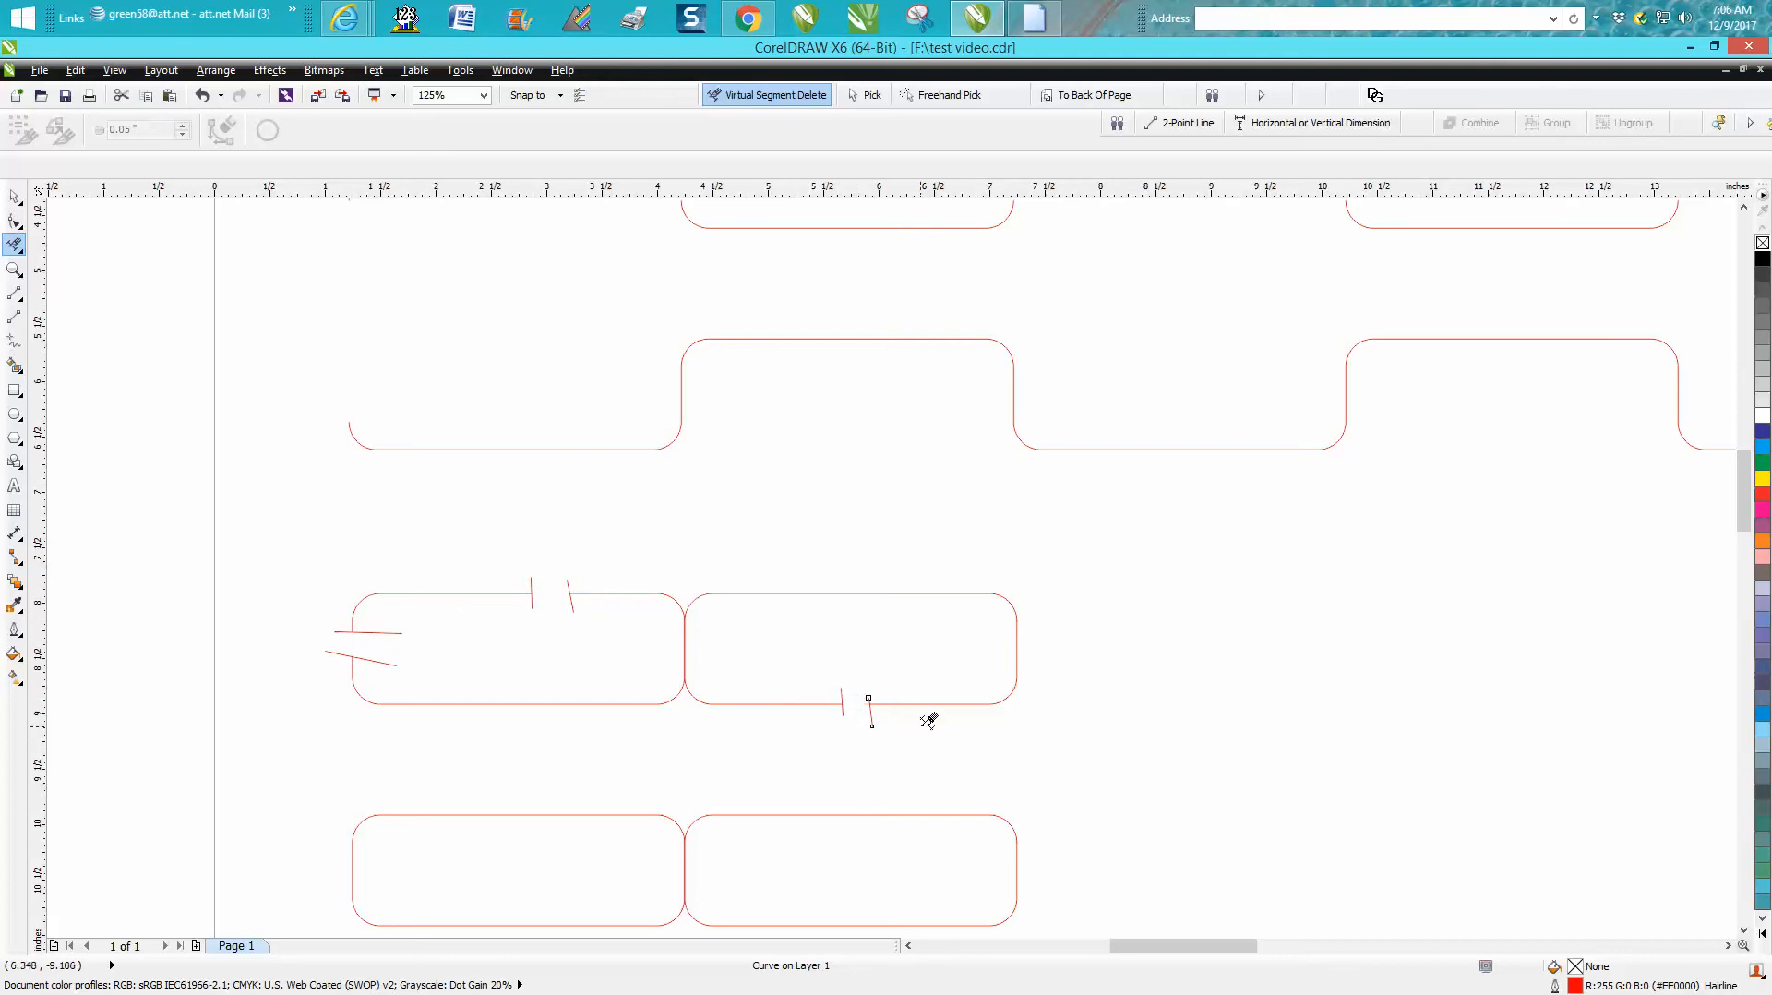
Delete all the short crossing lines at the three gaps, keeping the opened rectangle outlines.
left_click(14, 197)
left_click_drag(296, 609, 429, 685)
key("Delete")
left_click_drag(455, 578, 549, 617)
key("Delete")
key("Delete")
left_click_drag(824, 704, 905, 672)
left_click(201, 95)
key("Delete")
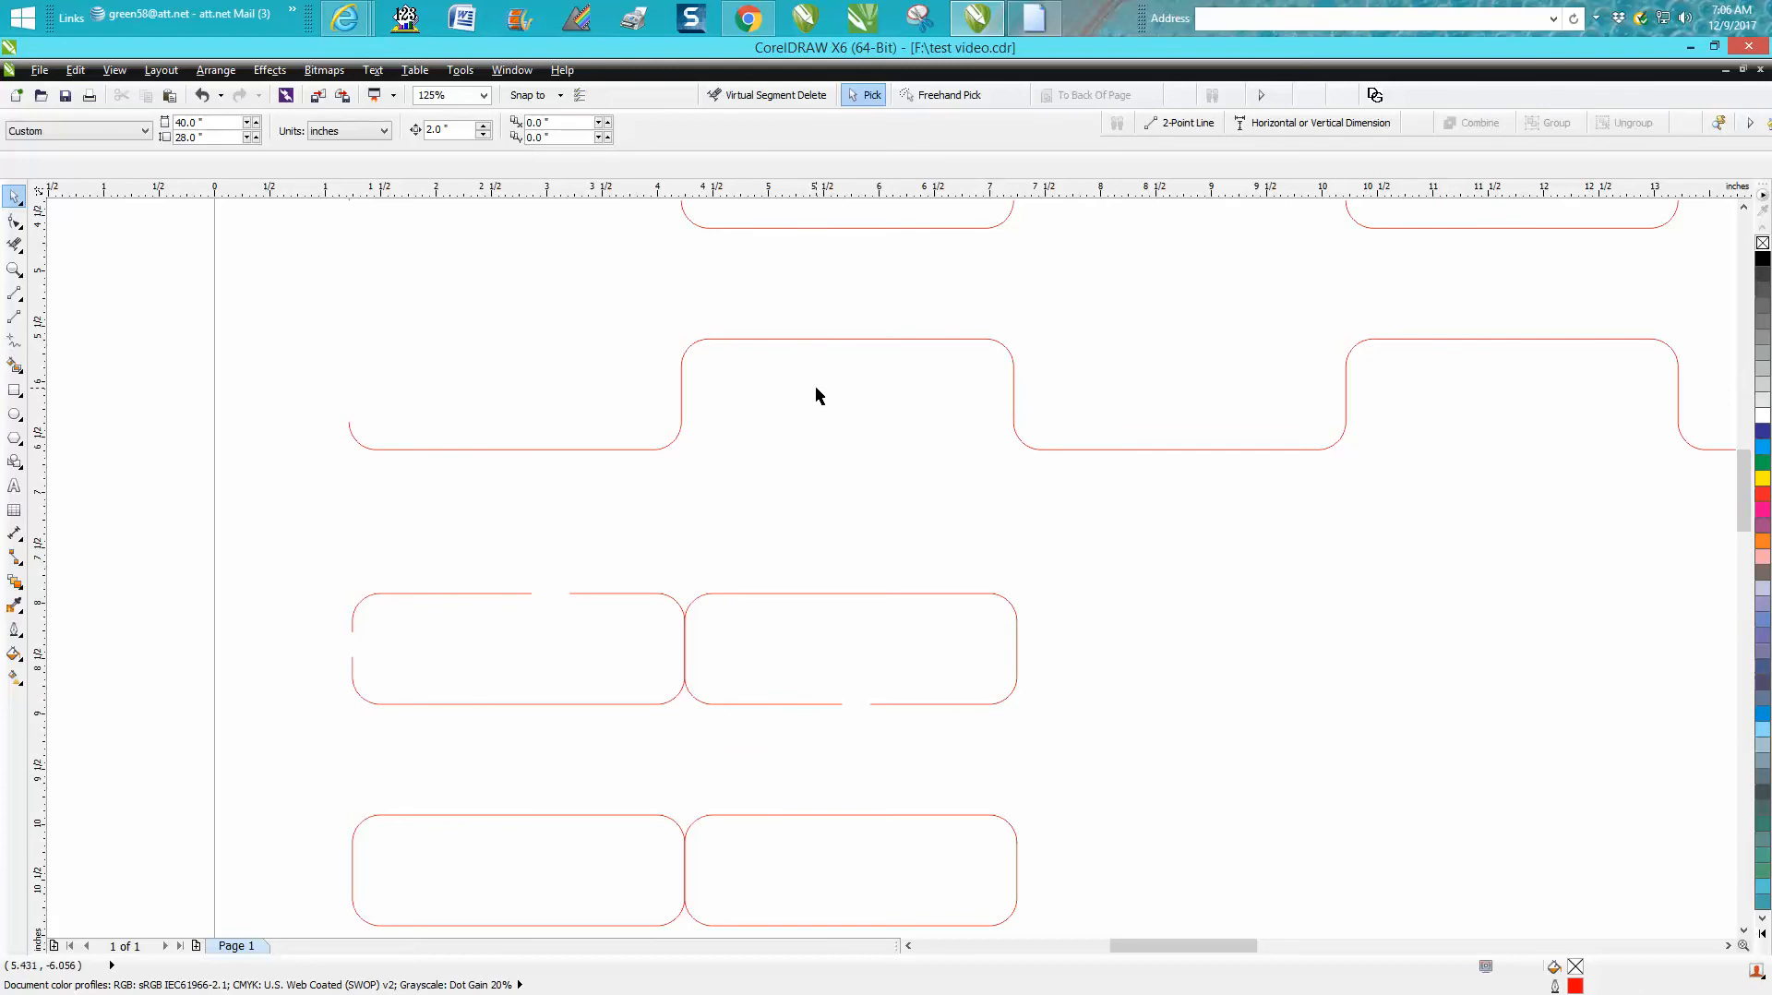
Delete the end nodes of the opened right rectangle to remove its bottom edge and both bottom corners.
left_click(14, 221)
left_click(773, 703)
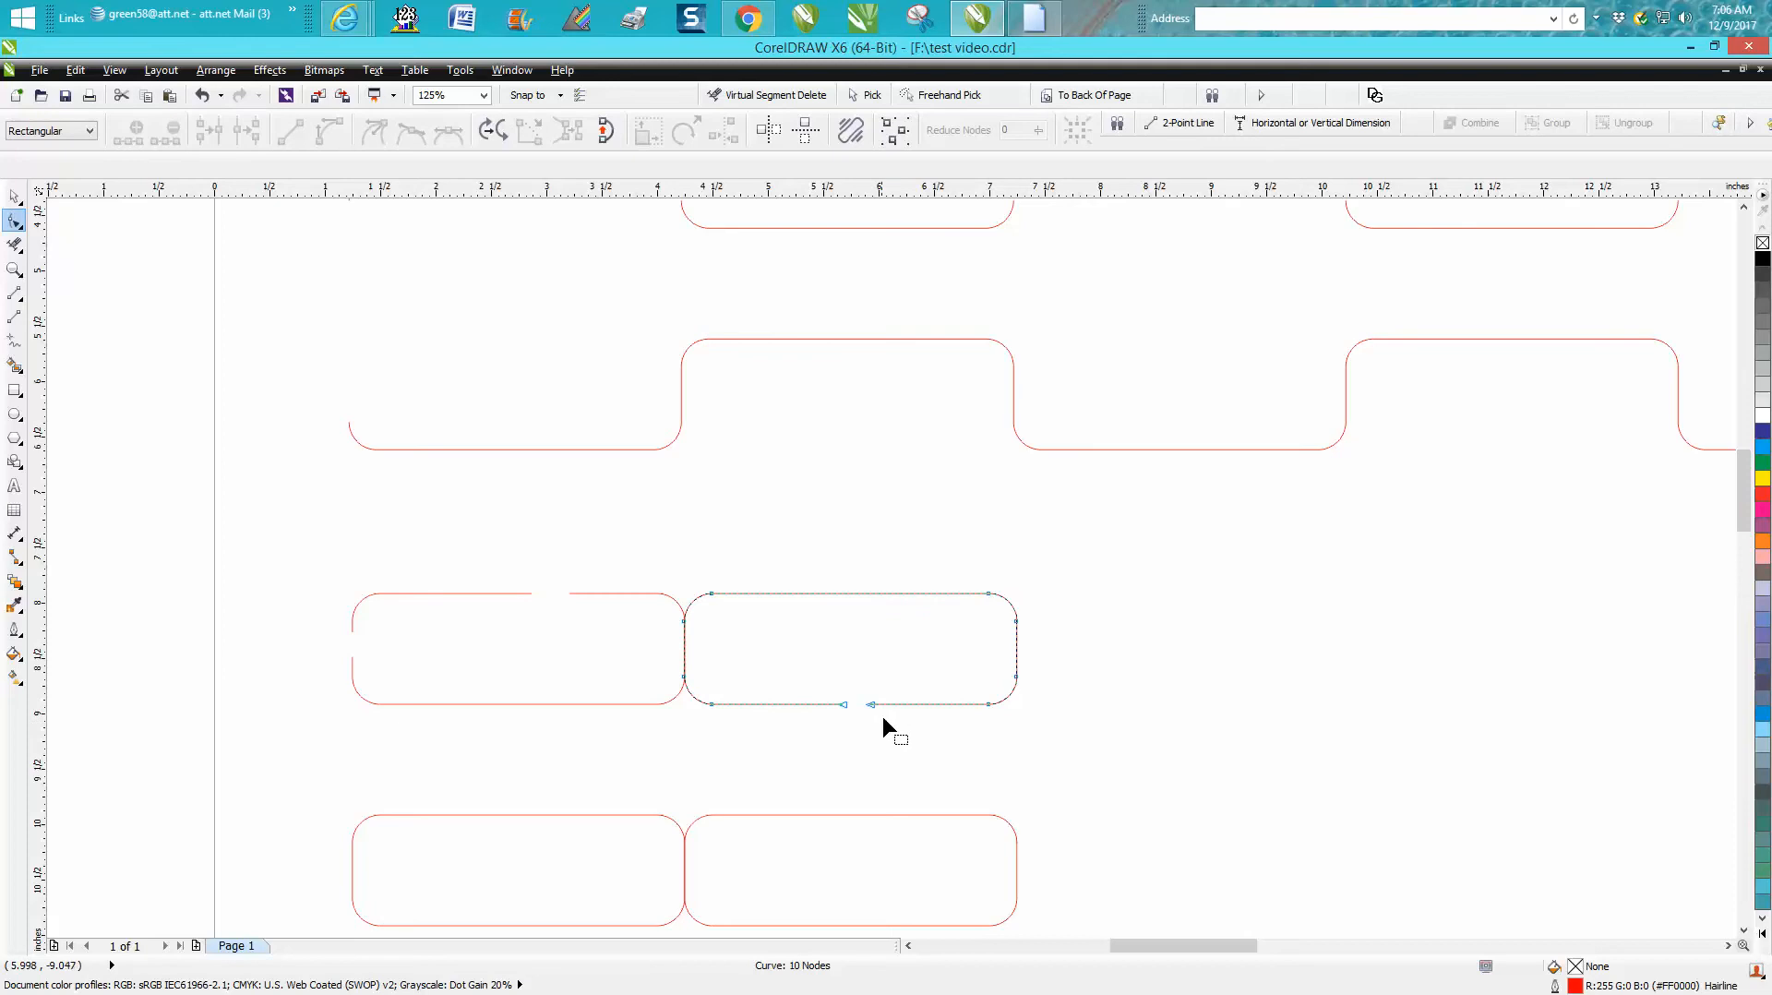
left_click_drag(887, 724, 888, 726)
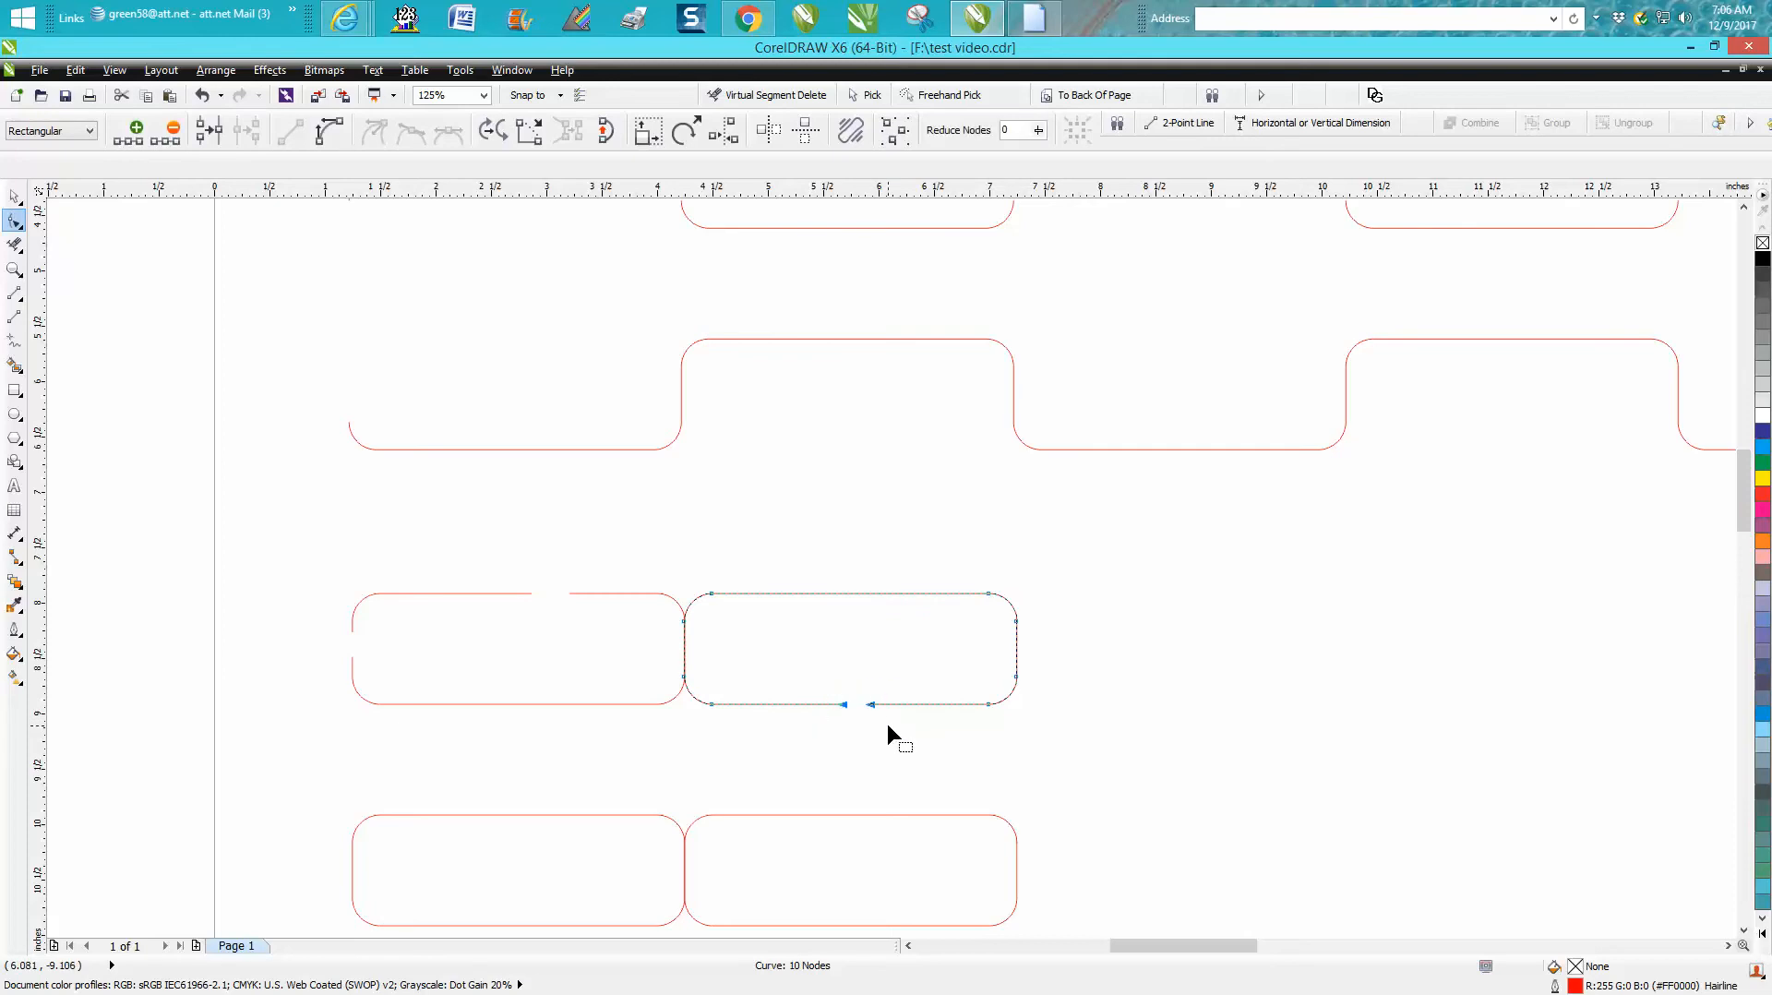
key("Delete")
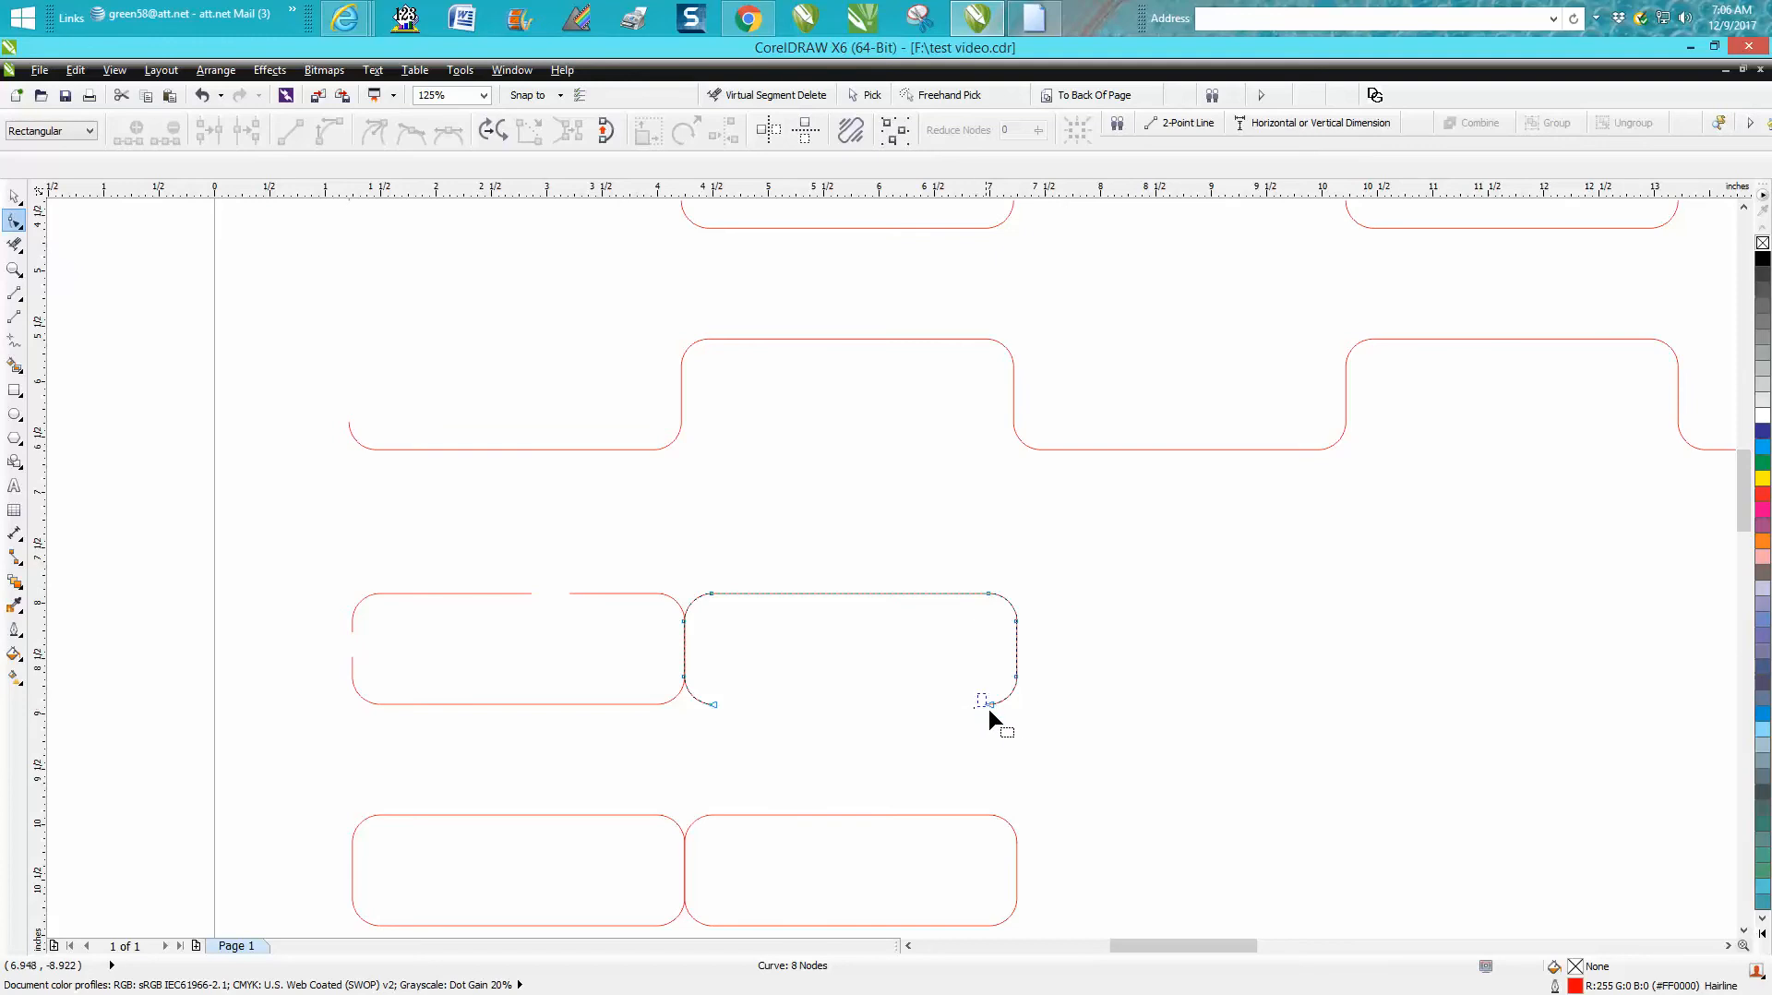
left_click_drag(998, 721, 1002, 724)
key("Delete")
left_click_drag(714, 718, 691, 732)
key("Delete")
Move the right curve 2 inches aside, delete its straight left side, and move it back against the left rectangle.
left_click(13, 196)
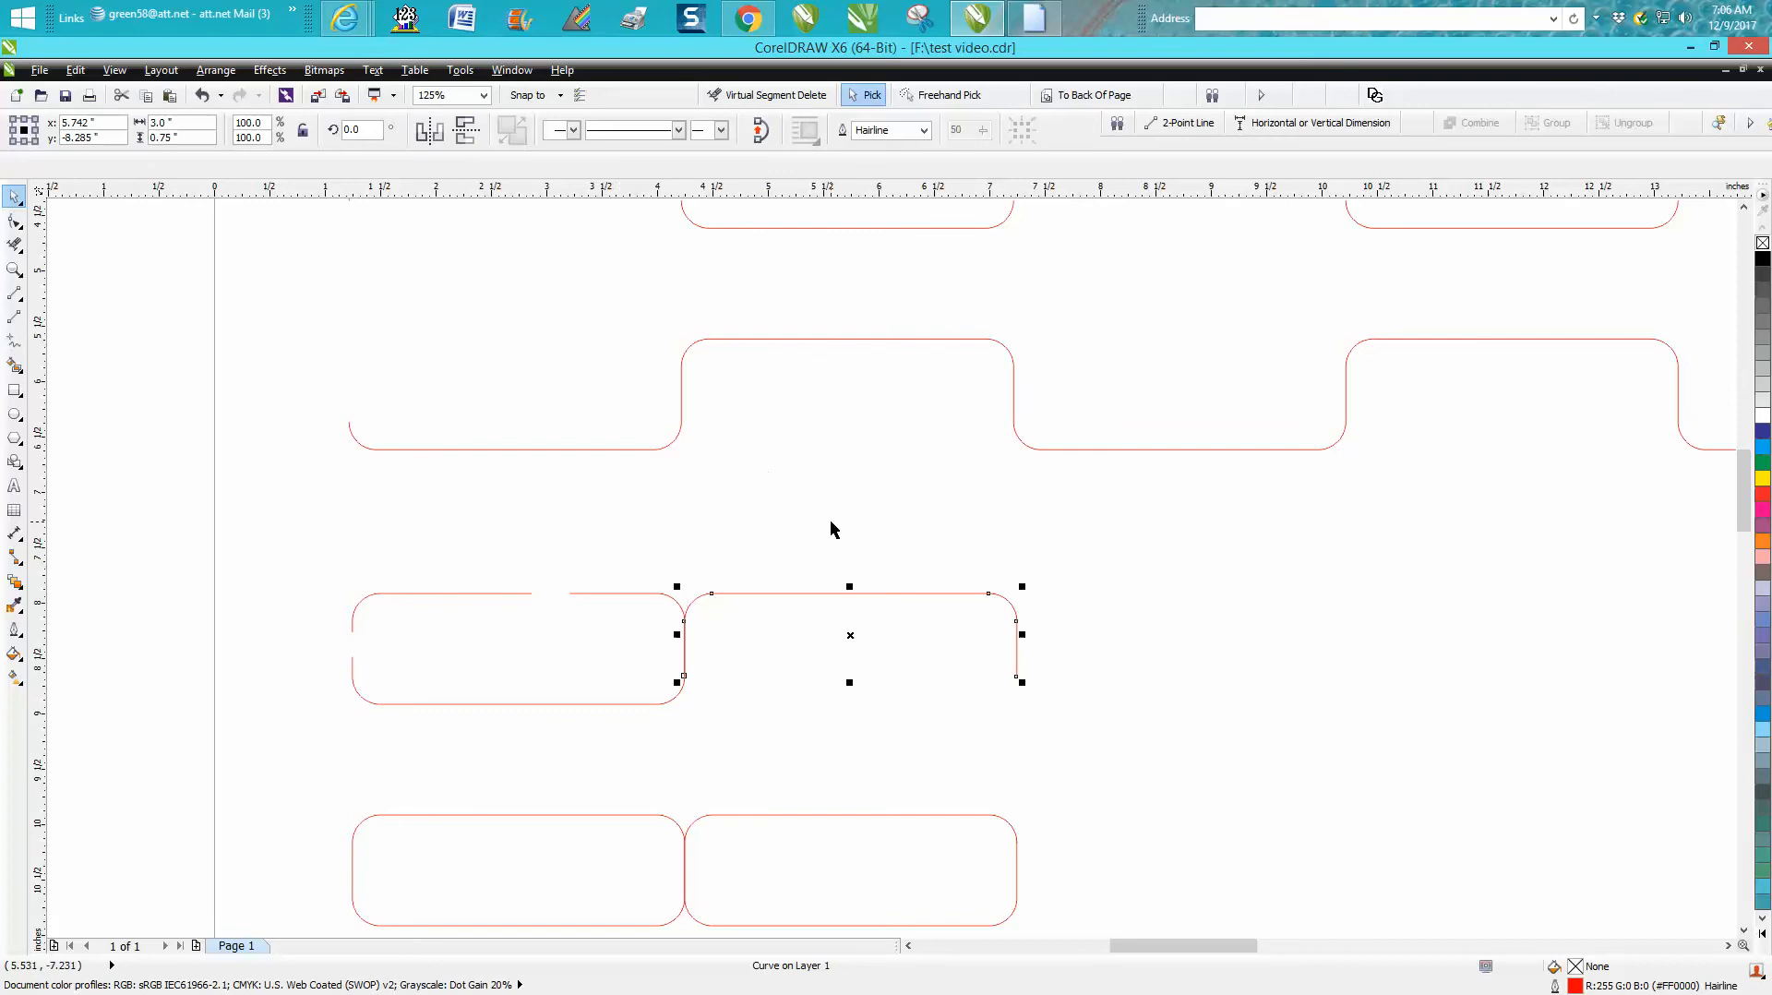
key("Right")
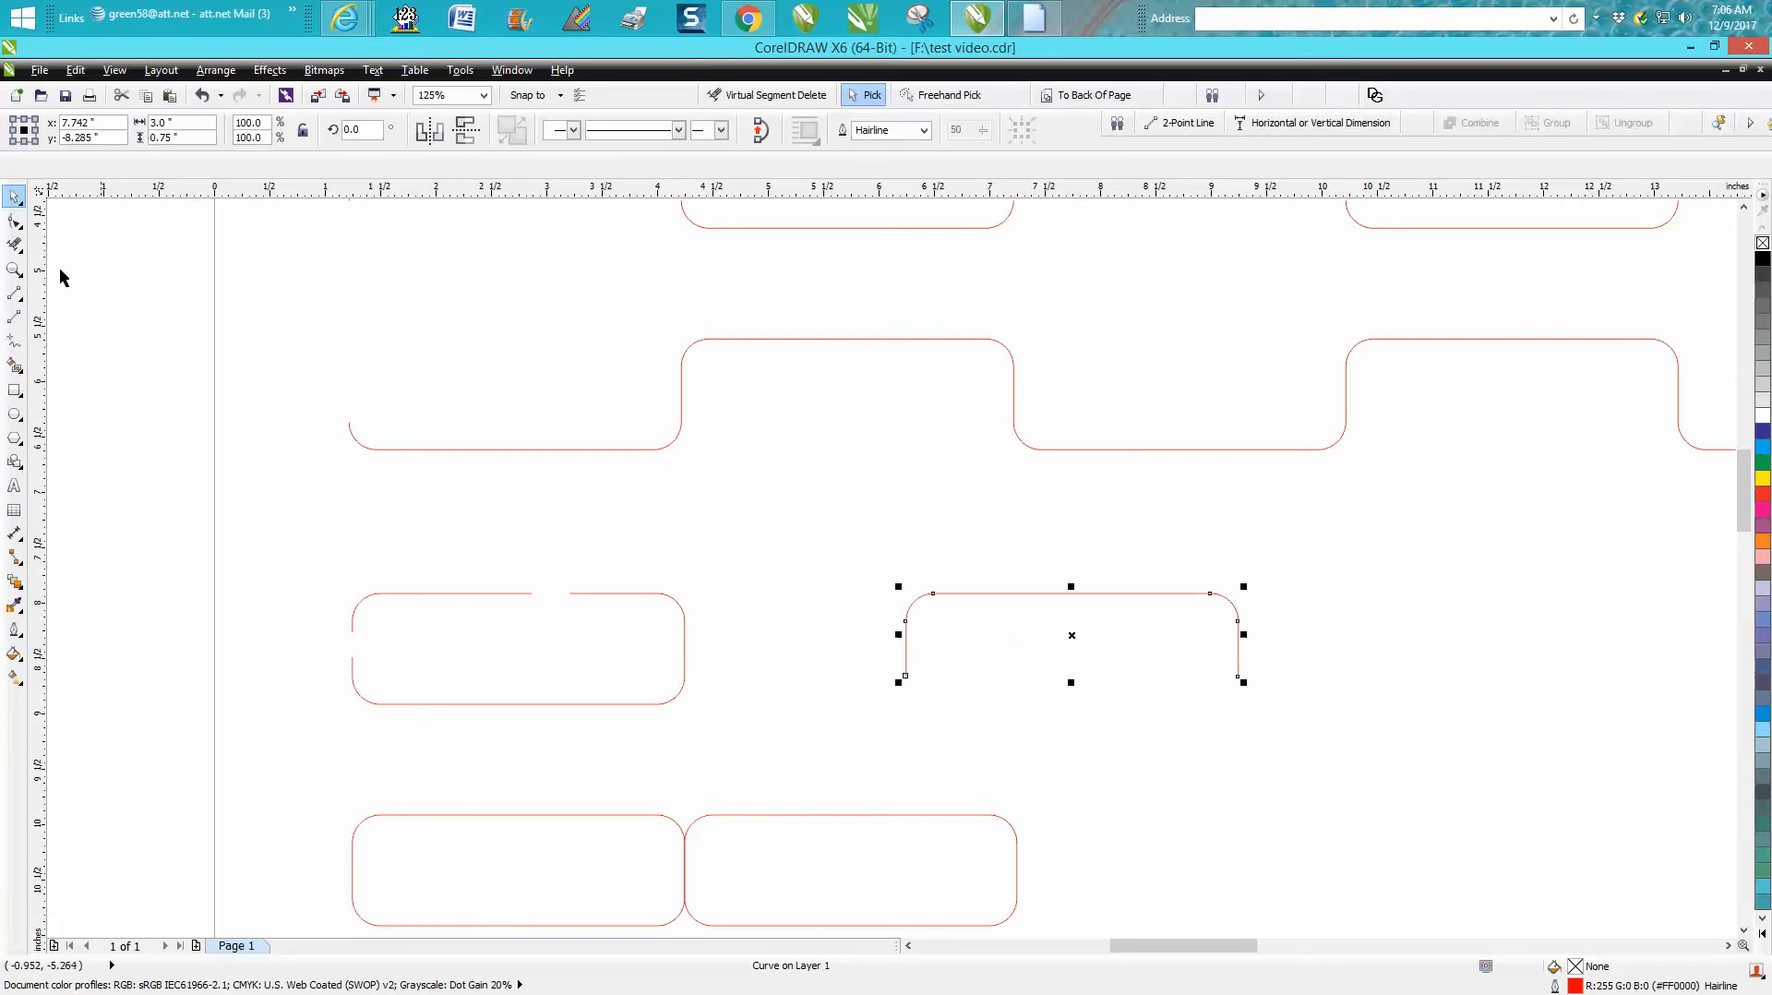
left_click(14, 220)
left_click_drag(886, 650, 940, 685)
key("Delete")
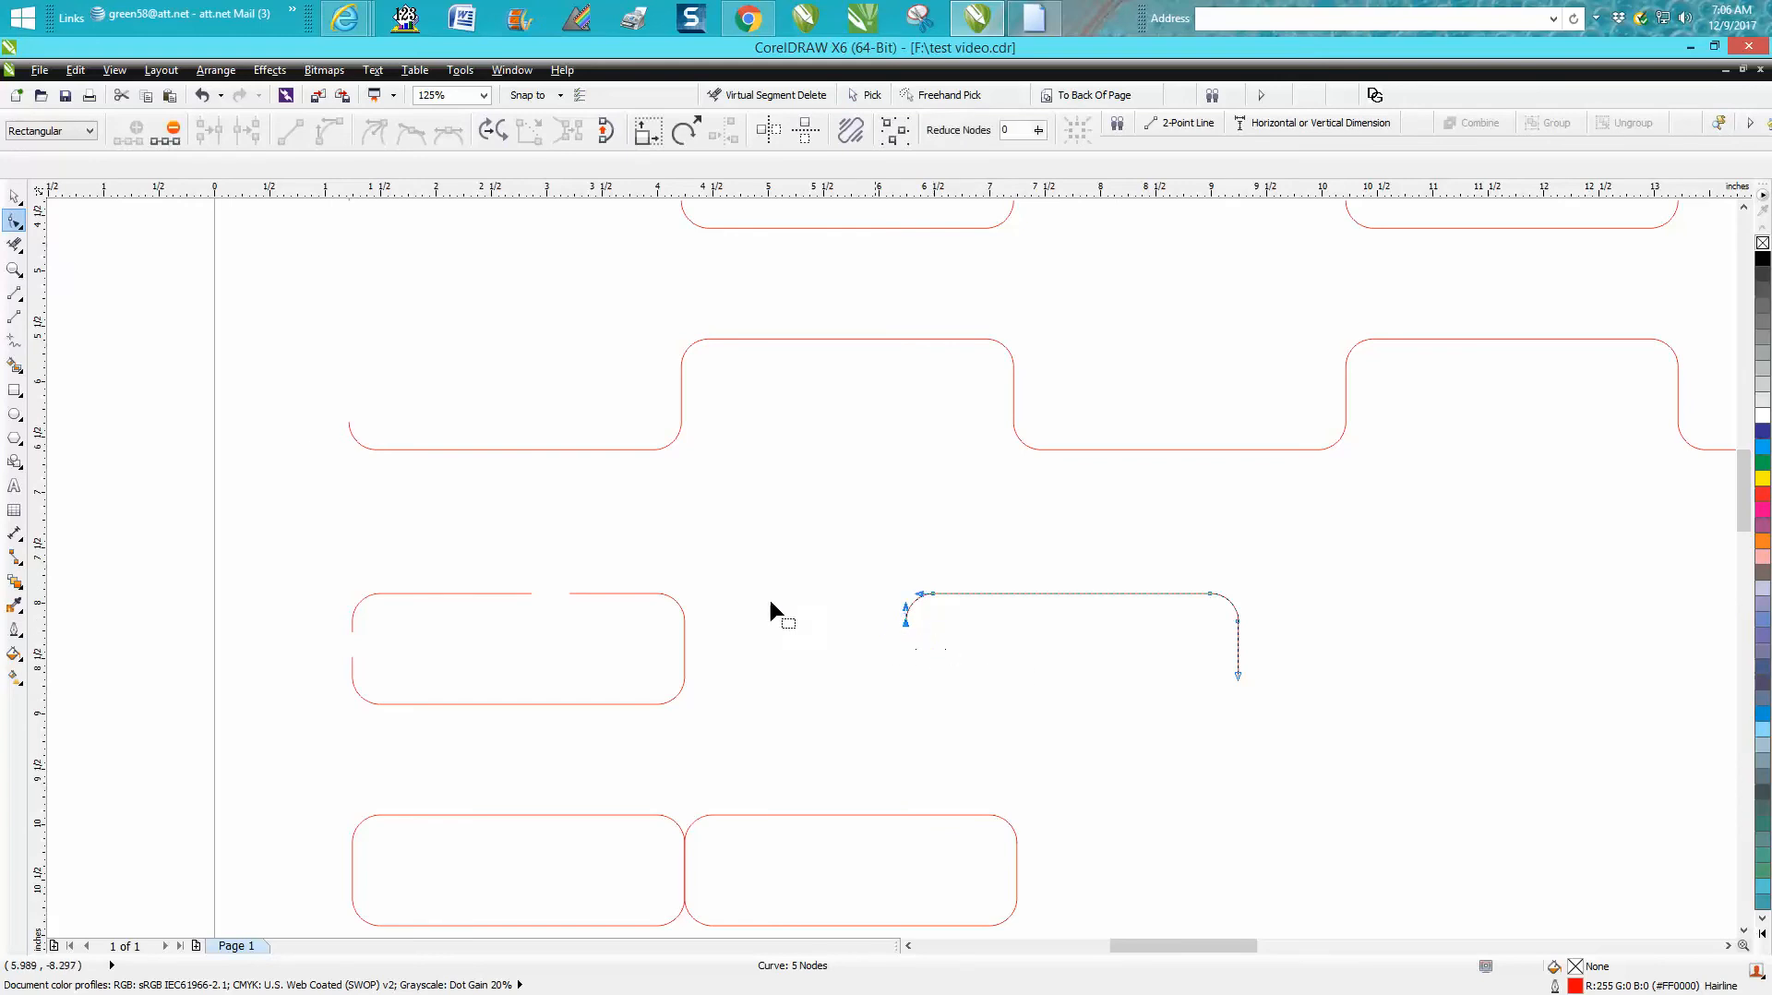
left_click(14, 197)
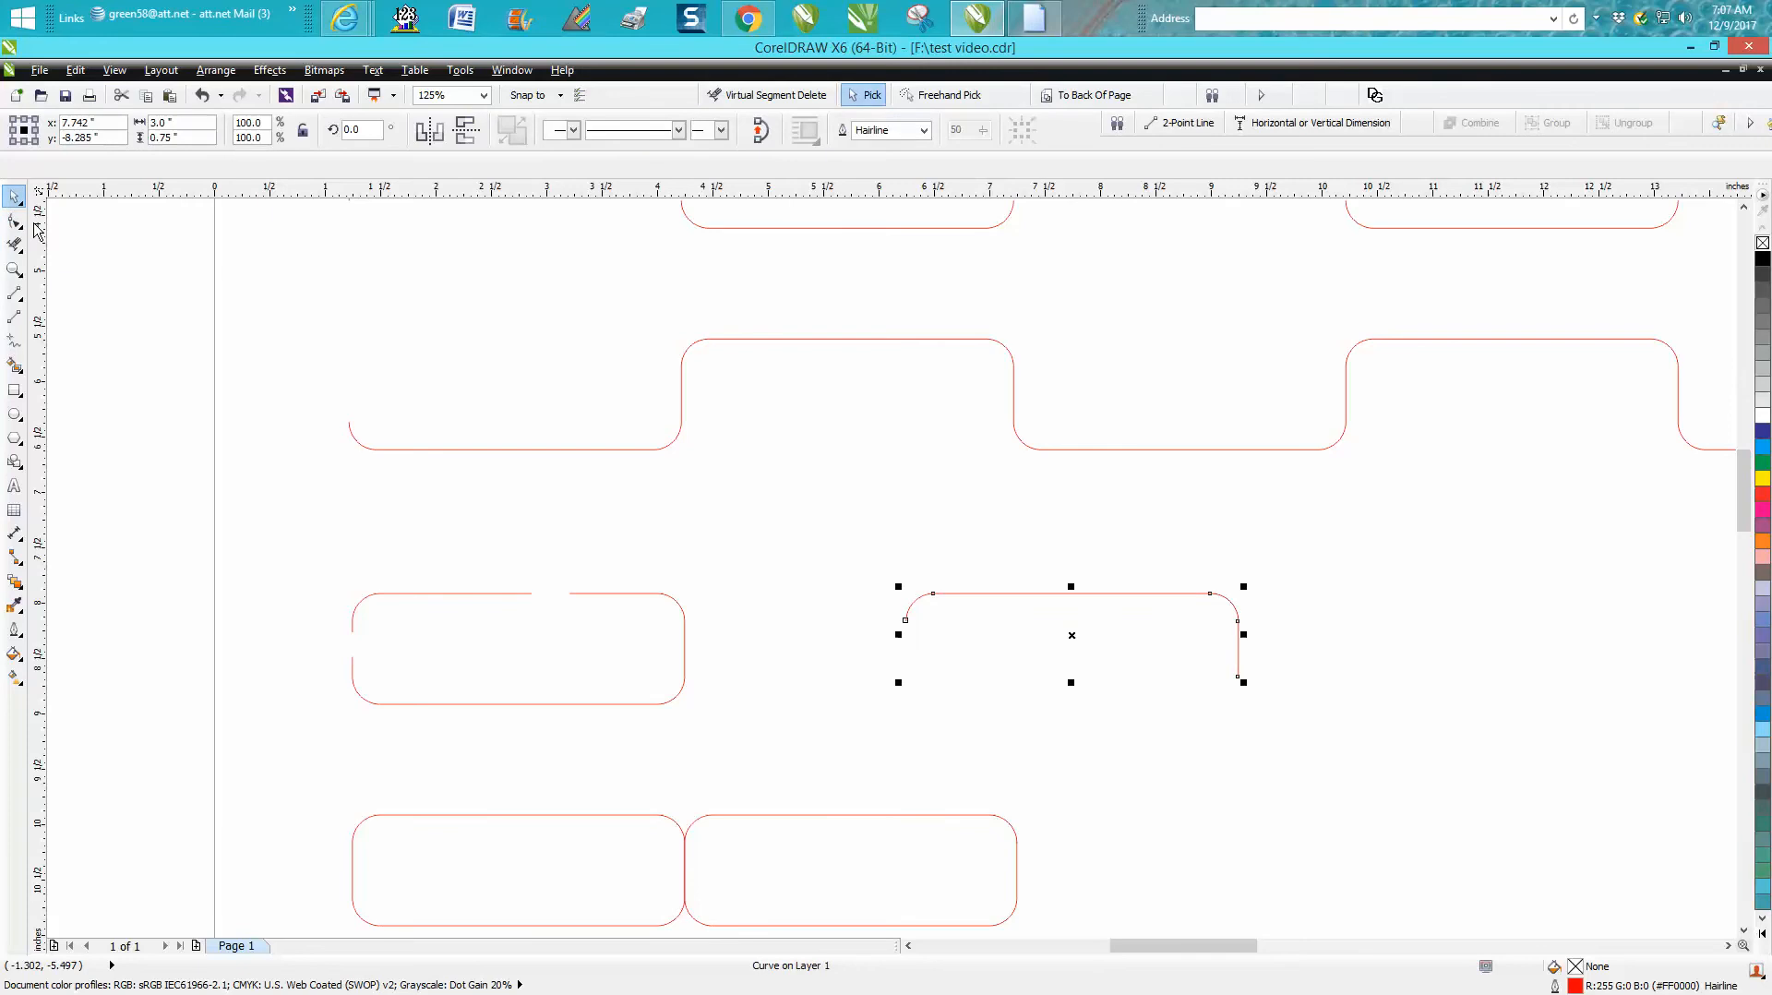
key("Left")
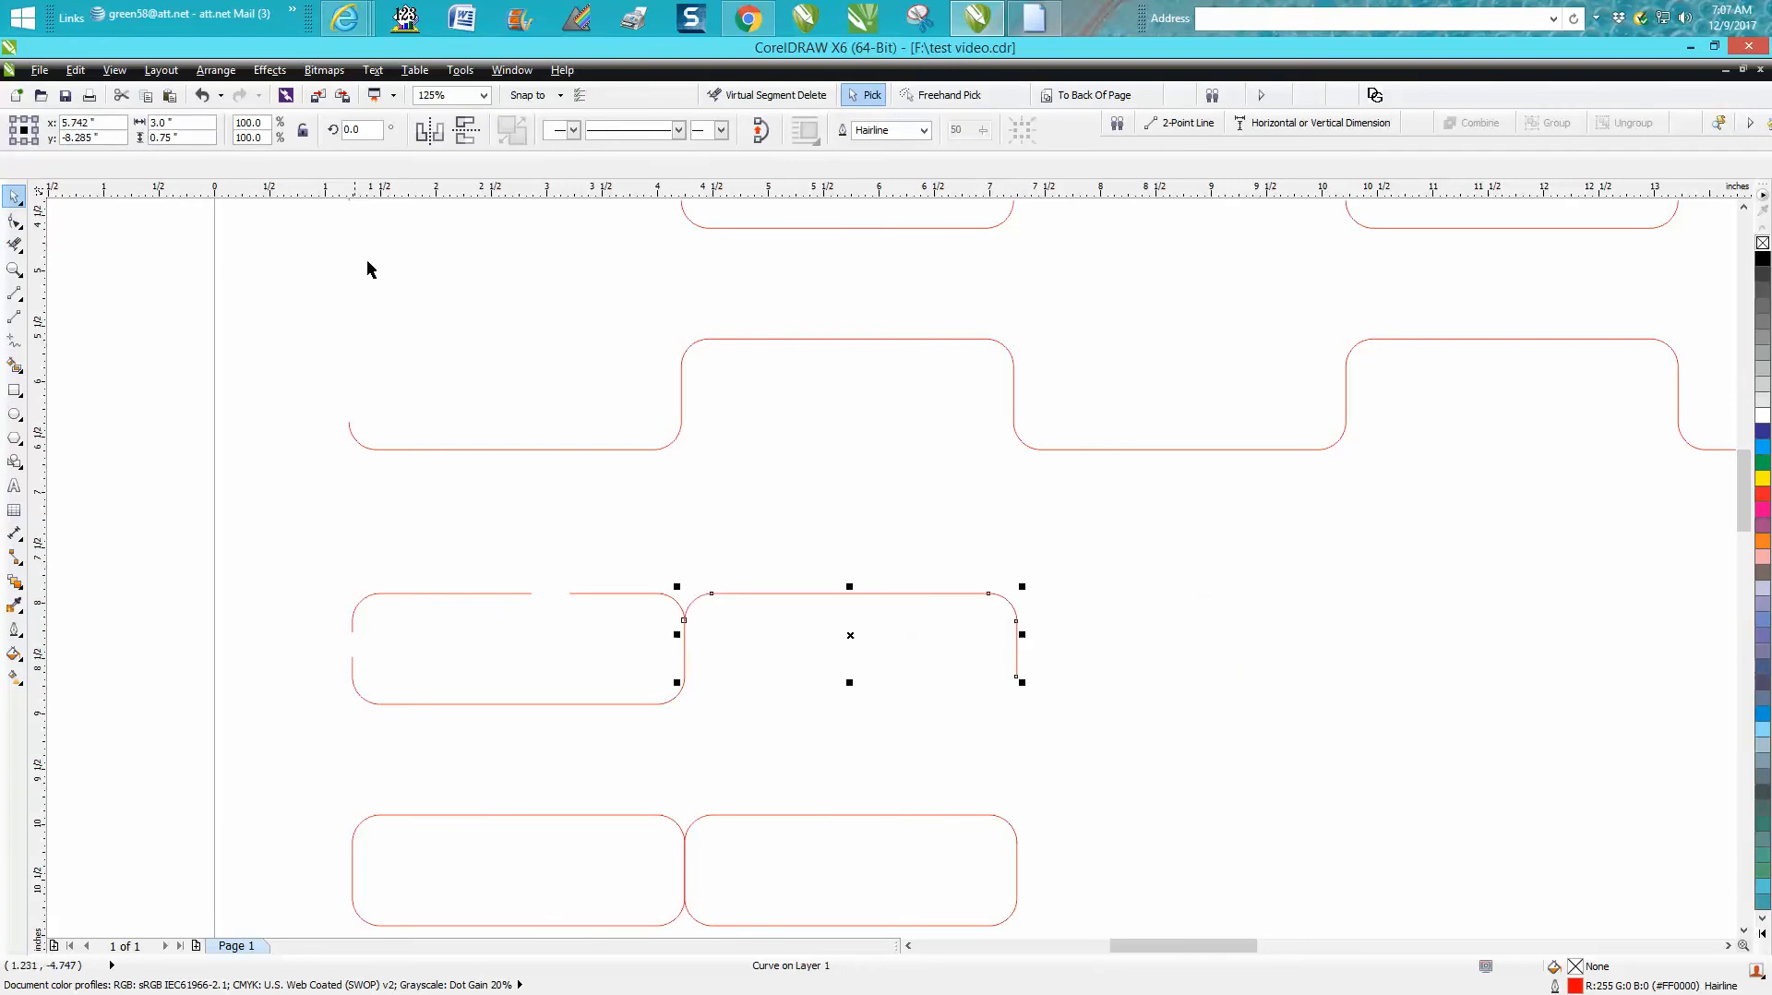
Delete nodes from the opened left rectangle to remove its top edge, both top corners and straight left side.
left_click(14, 221)
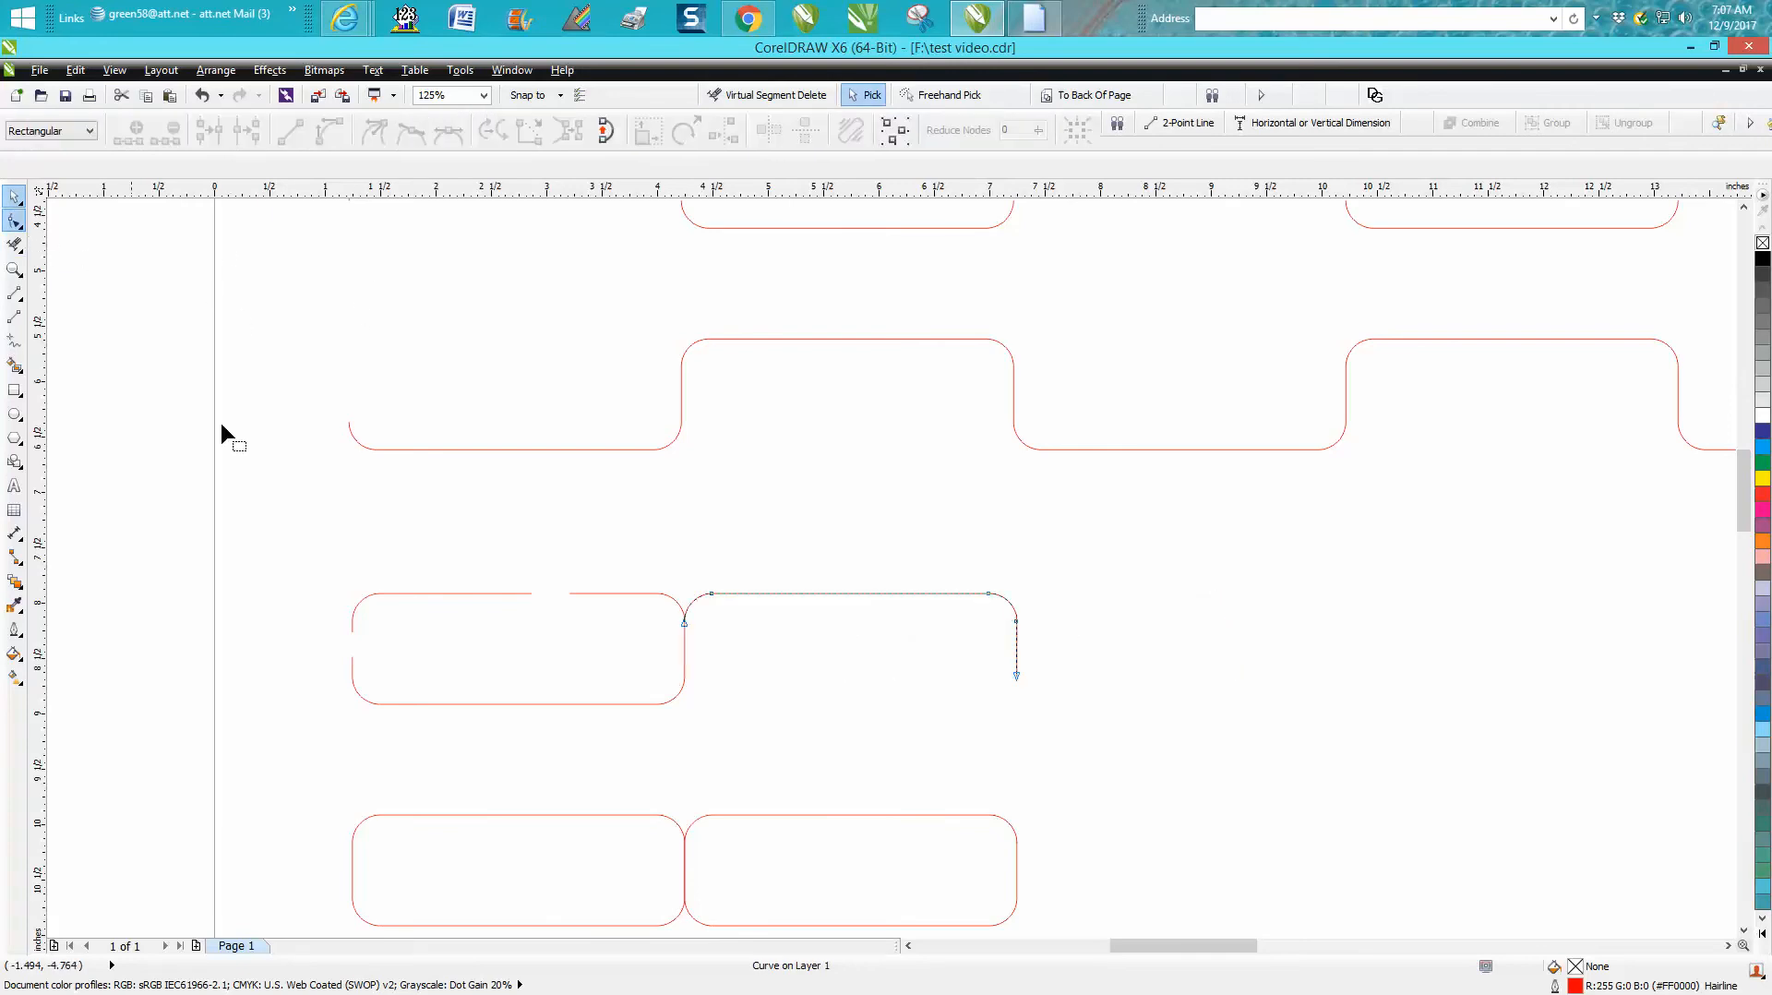
left_click(520, 594)
left_click_drag(585, 605, 586, 605)
key("Delete")
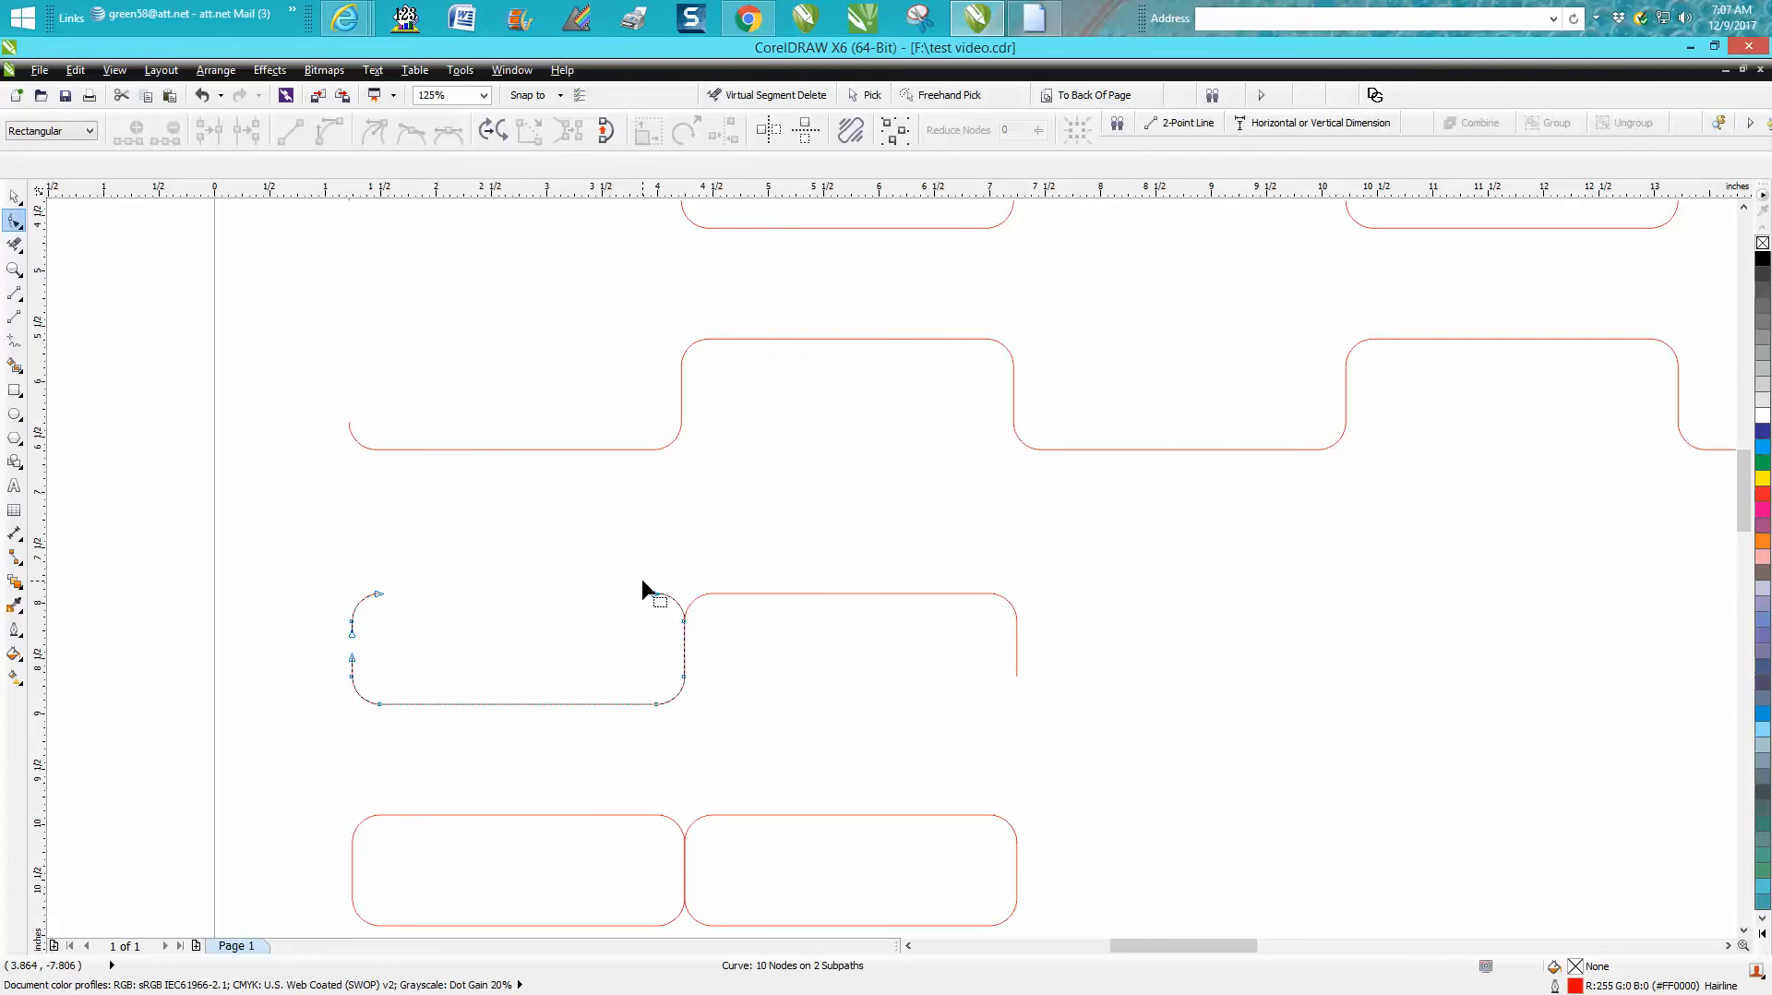
left_click(669, 601)
key("Delete")
left_click_drag(328, 644, 318, 648)
key("Delete")
left_click_drag(339, 668, 334, 666)
key("Delete")
Shift the left curve 2 inches up and back, and 4 inches right and back, to check it is separate.
left_click(14, 197)
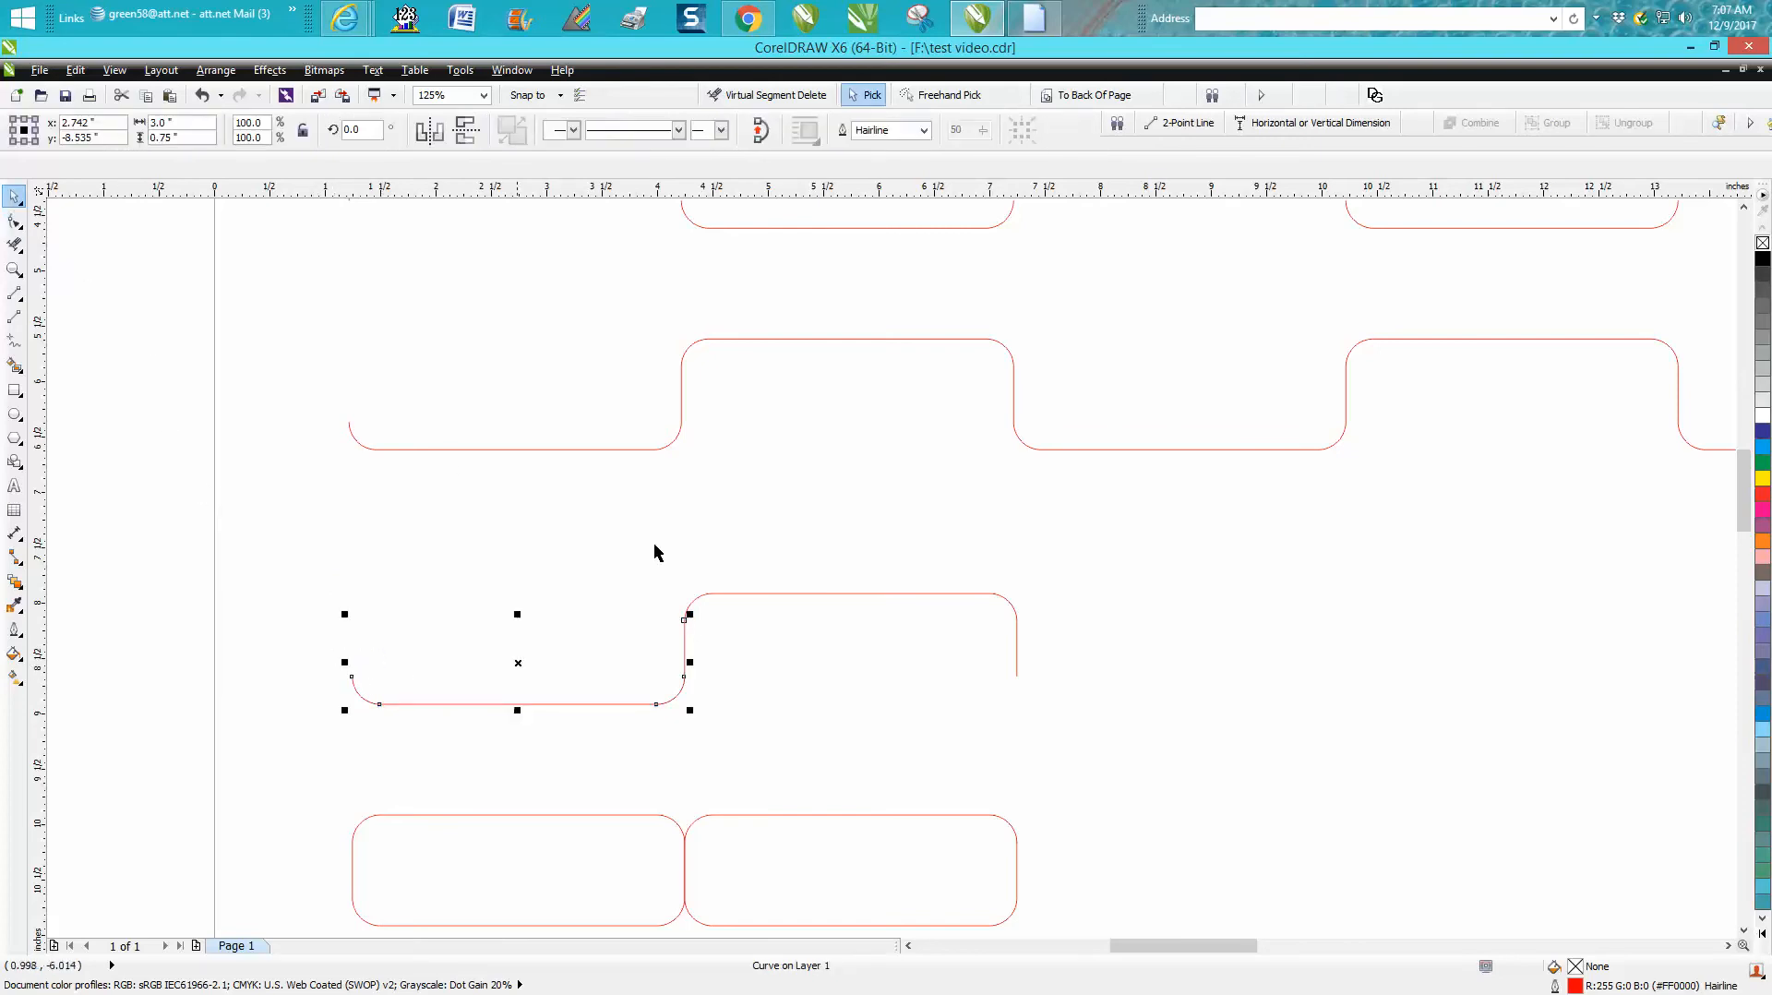
key("Up")
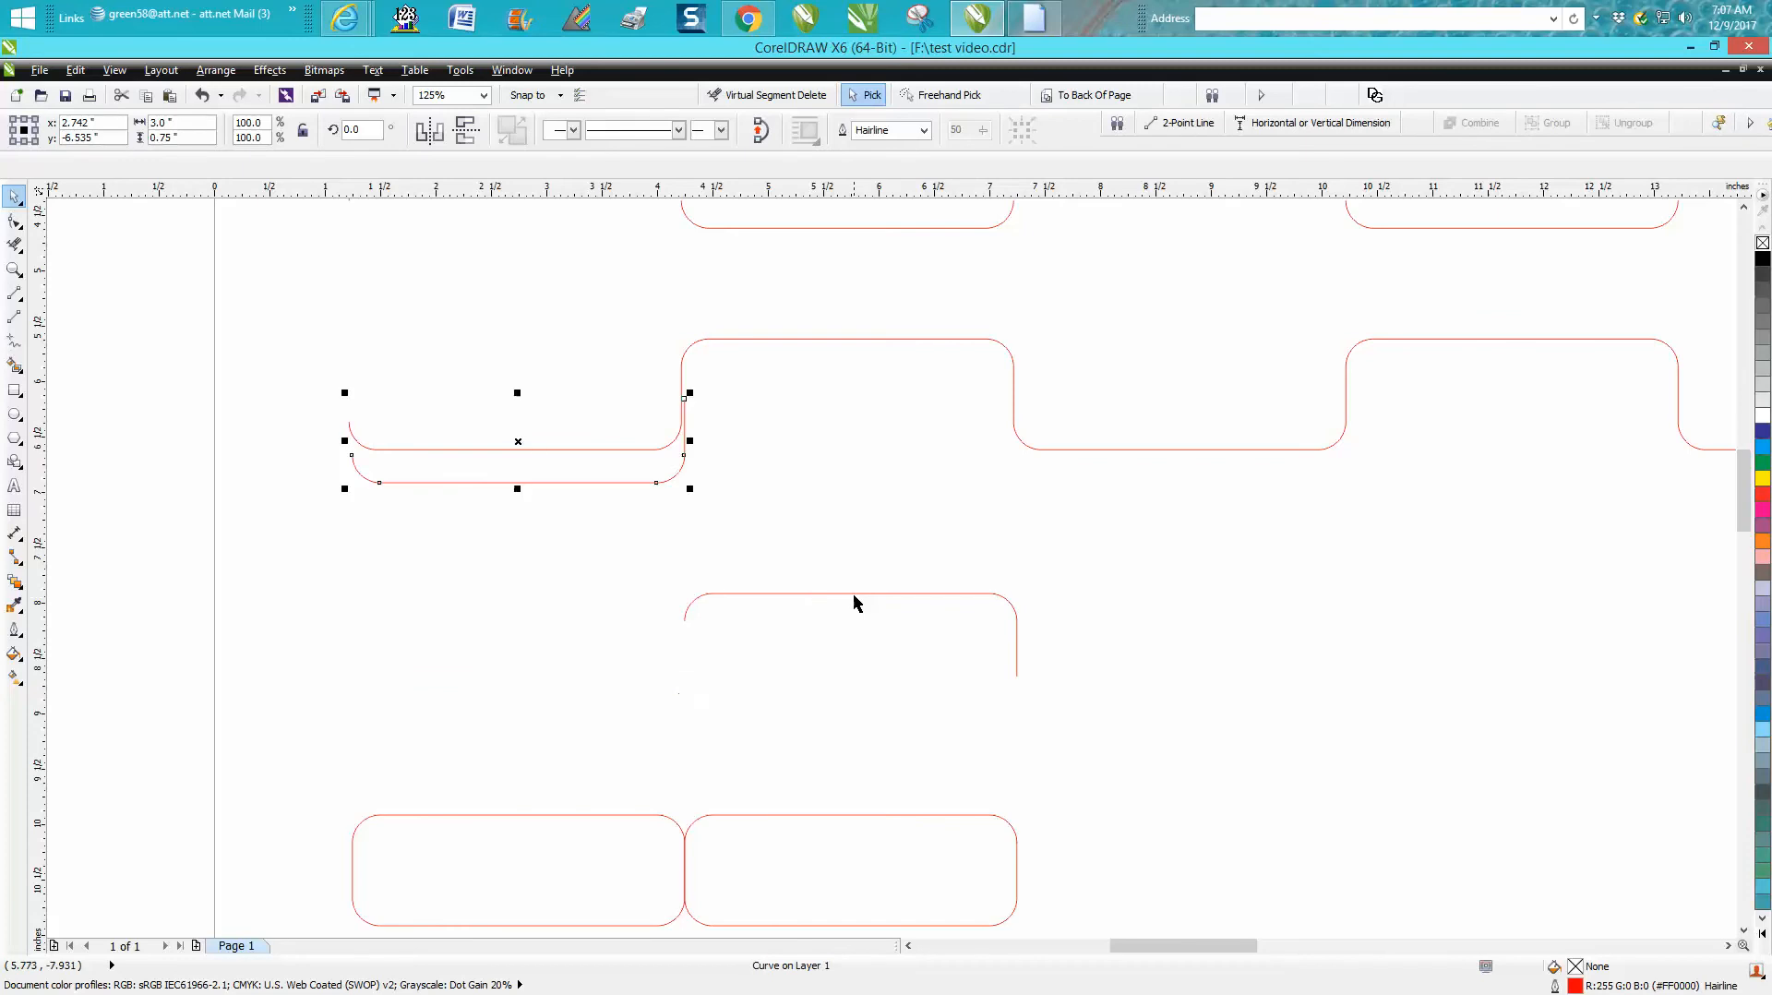
key("Down")
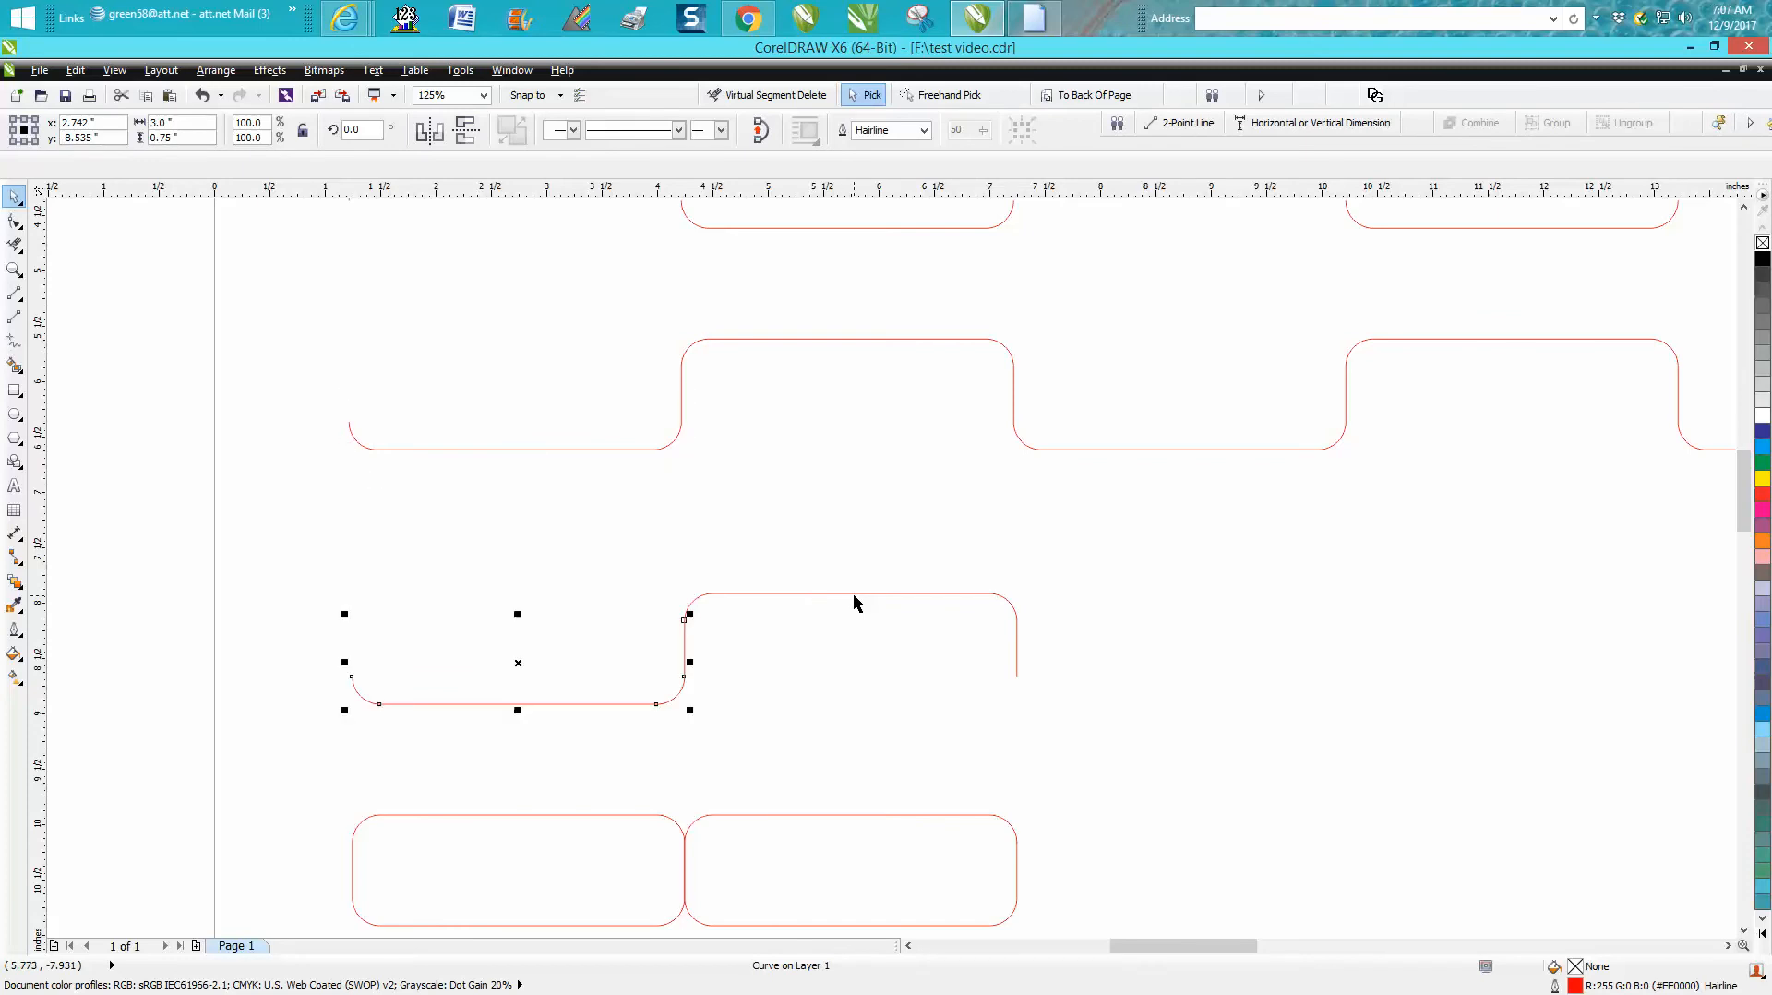
key("Right")
key("Right")
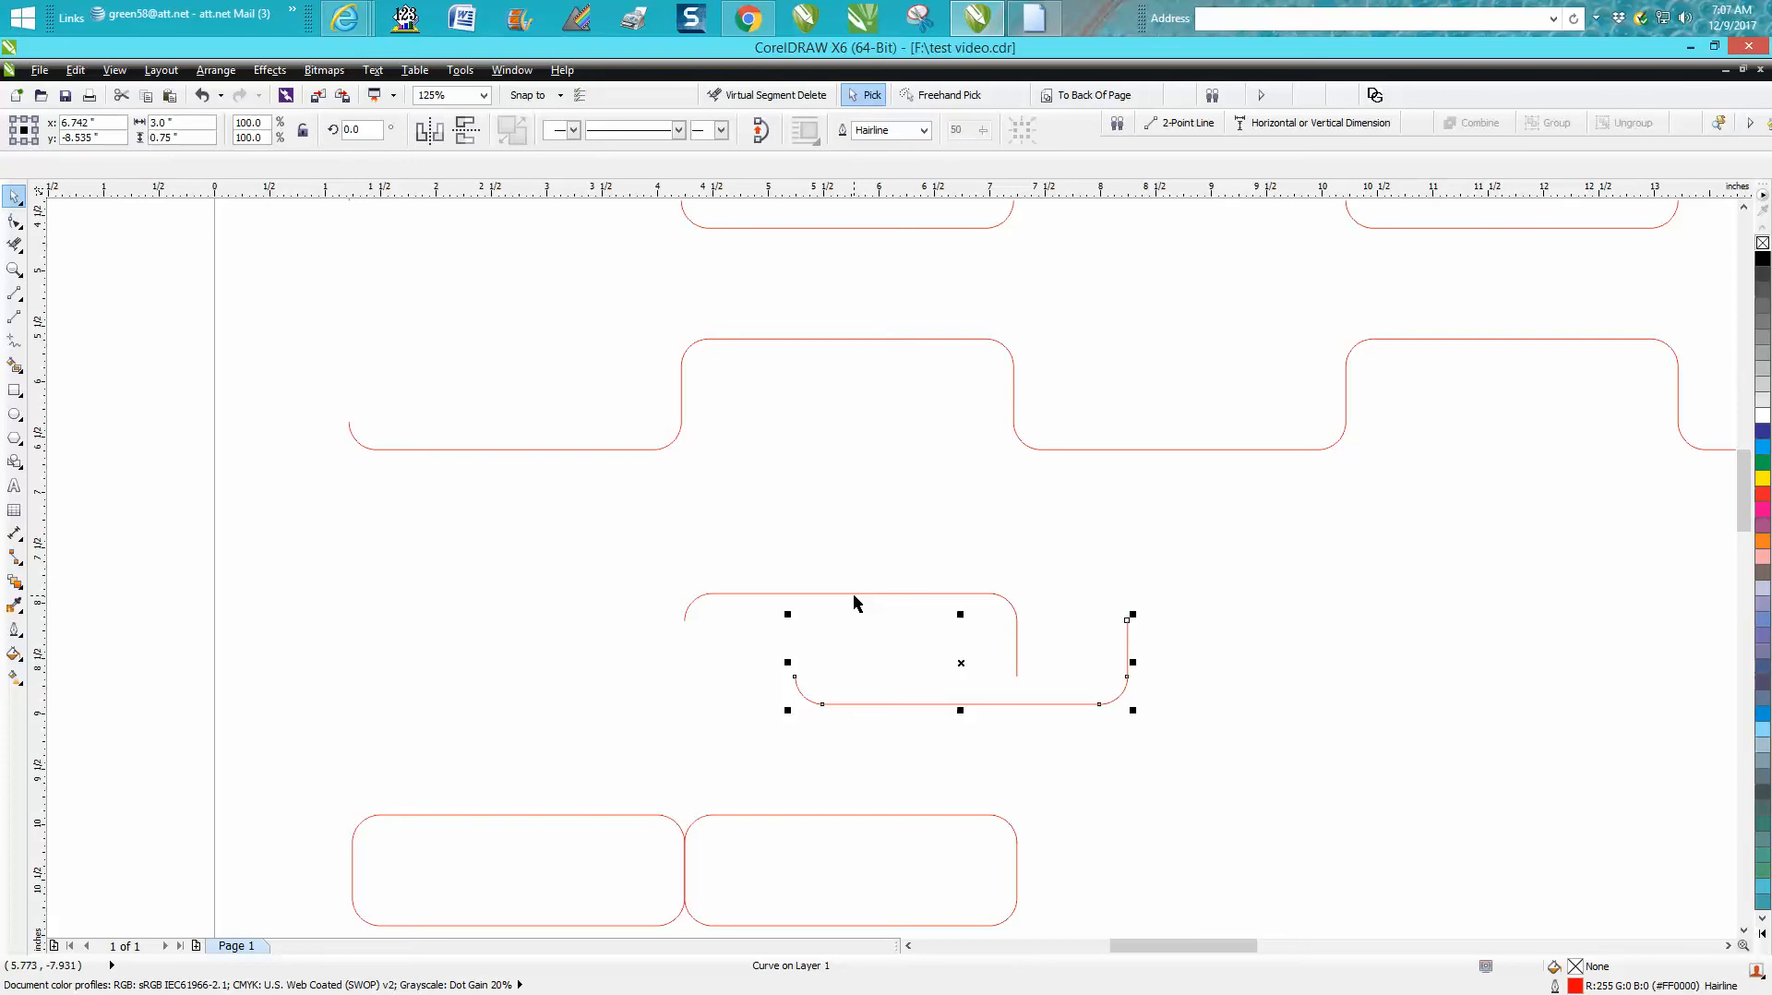
key("Left")
key("Left")
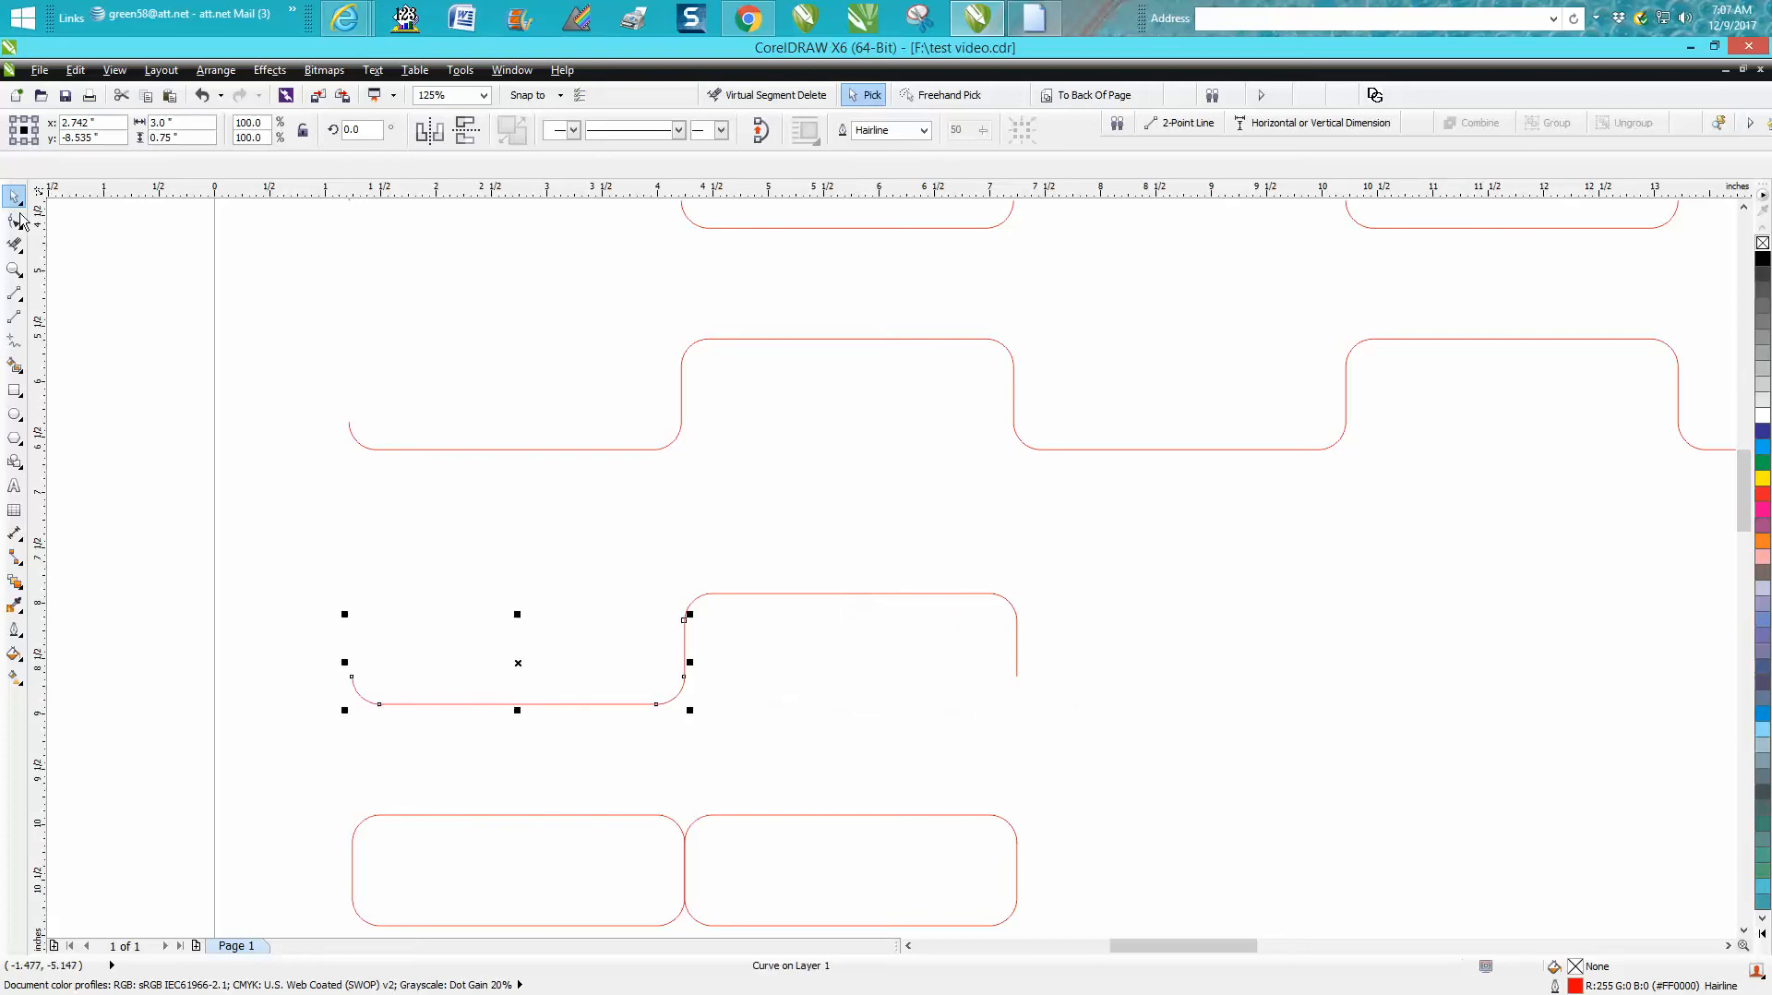
Group the two open curves and add a vertically mirrored duplicate of the group in the same place.
left_click_drag(285, 502, 1047, 795)
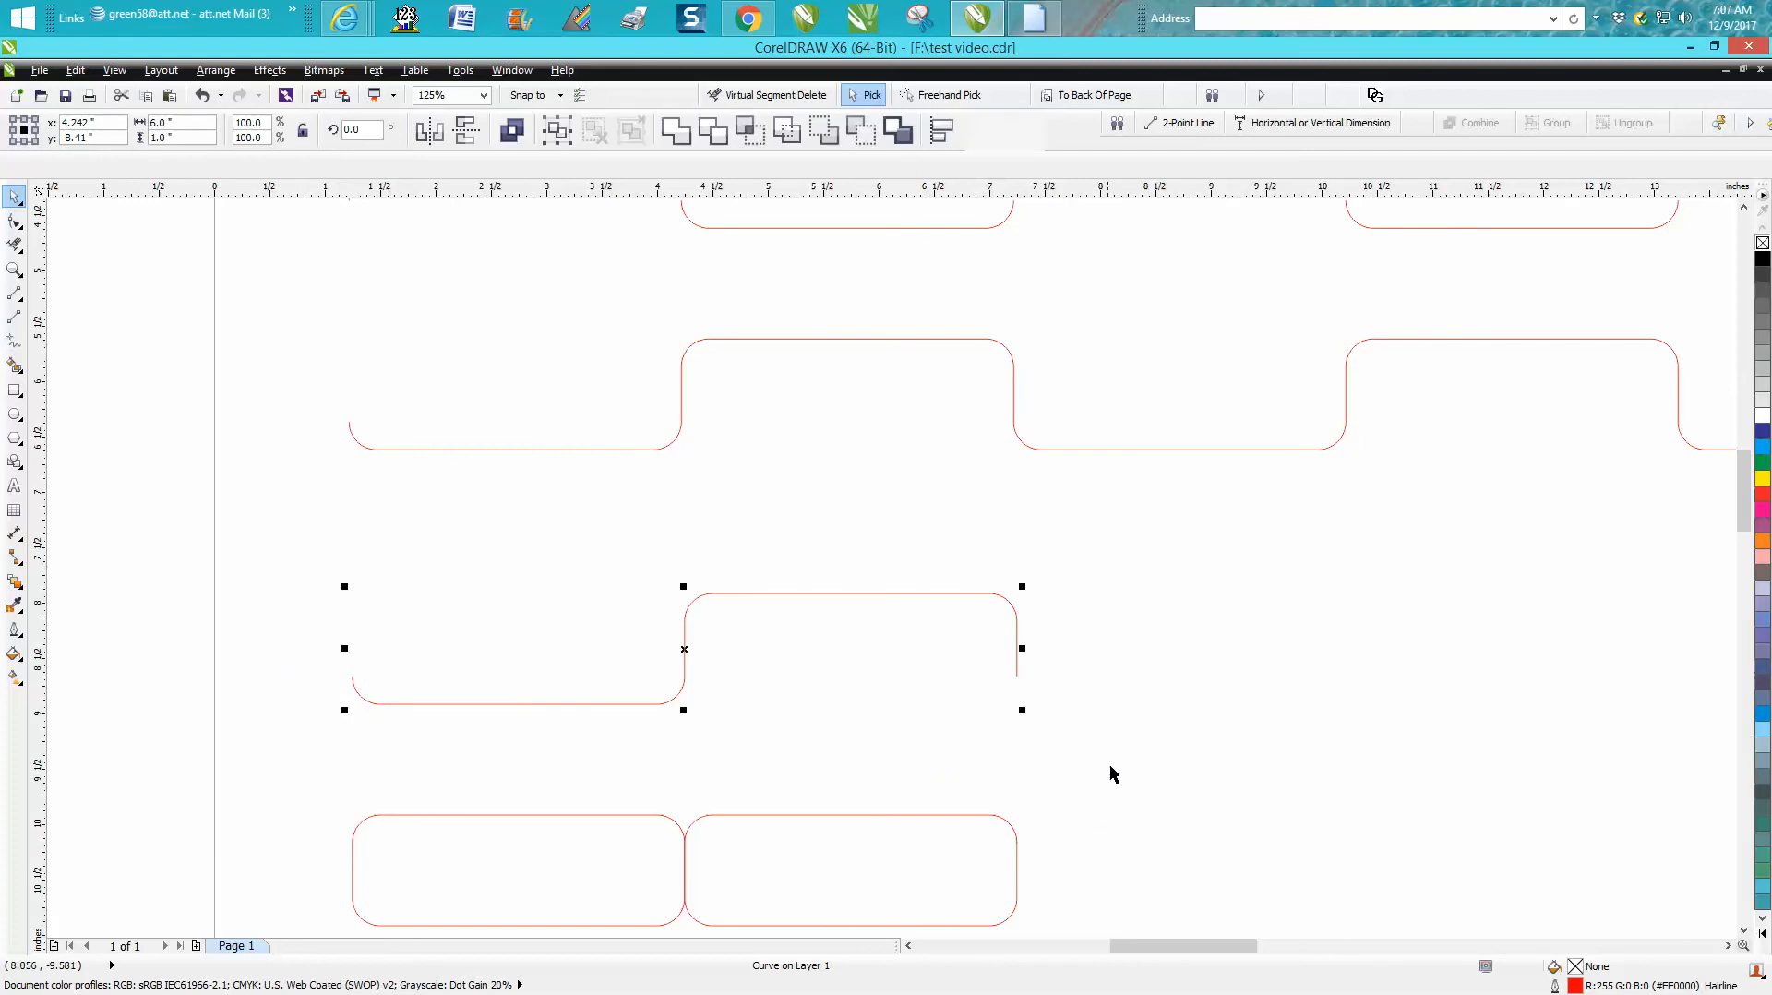
left_click(228, 79)
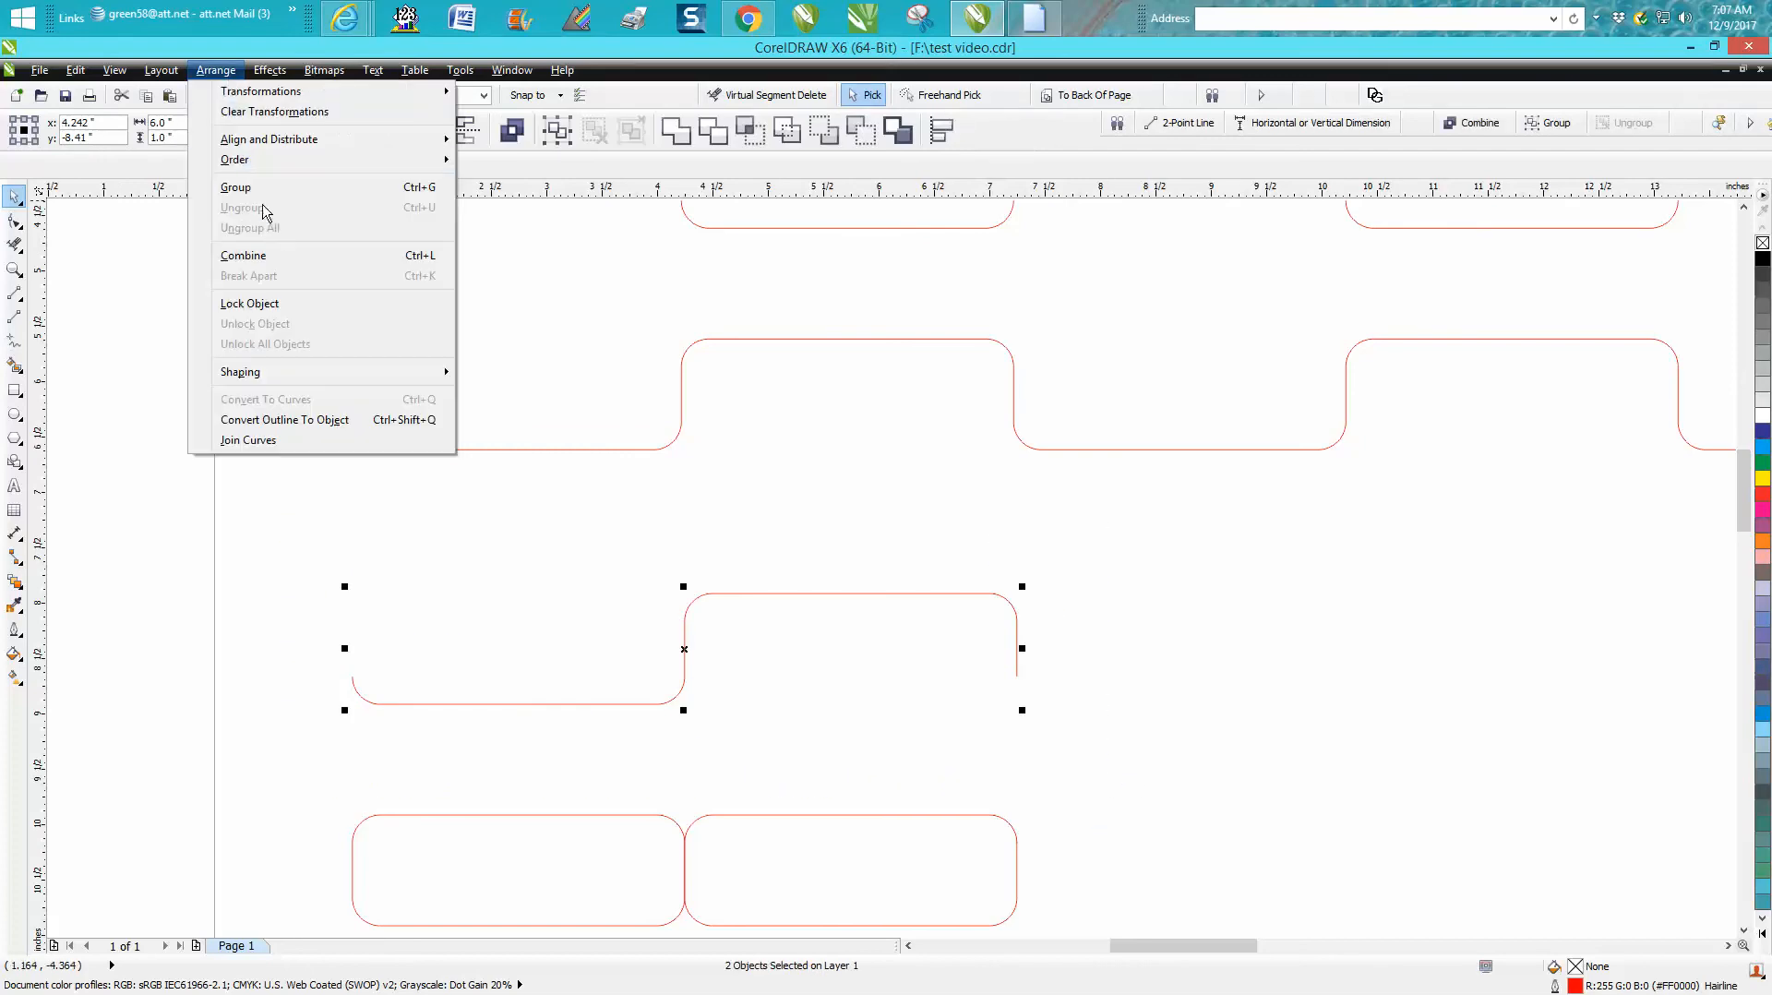
left_click(242, 188)
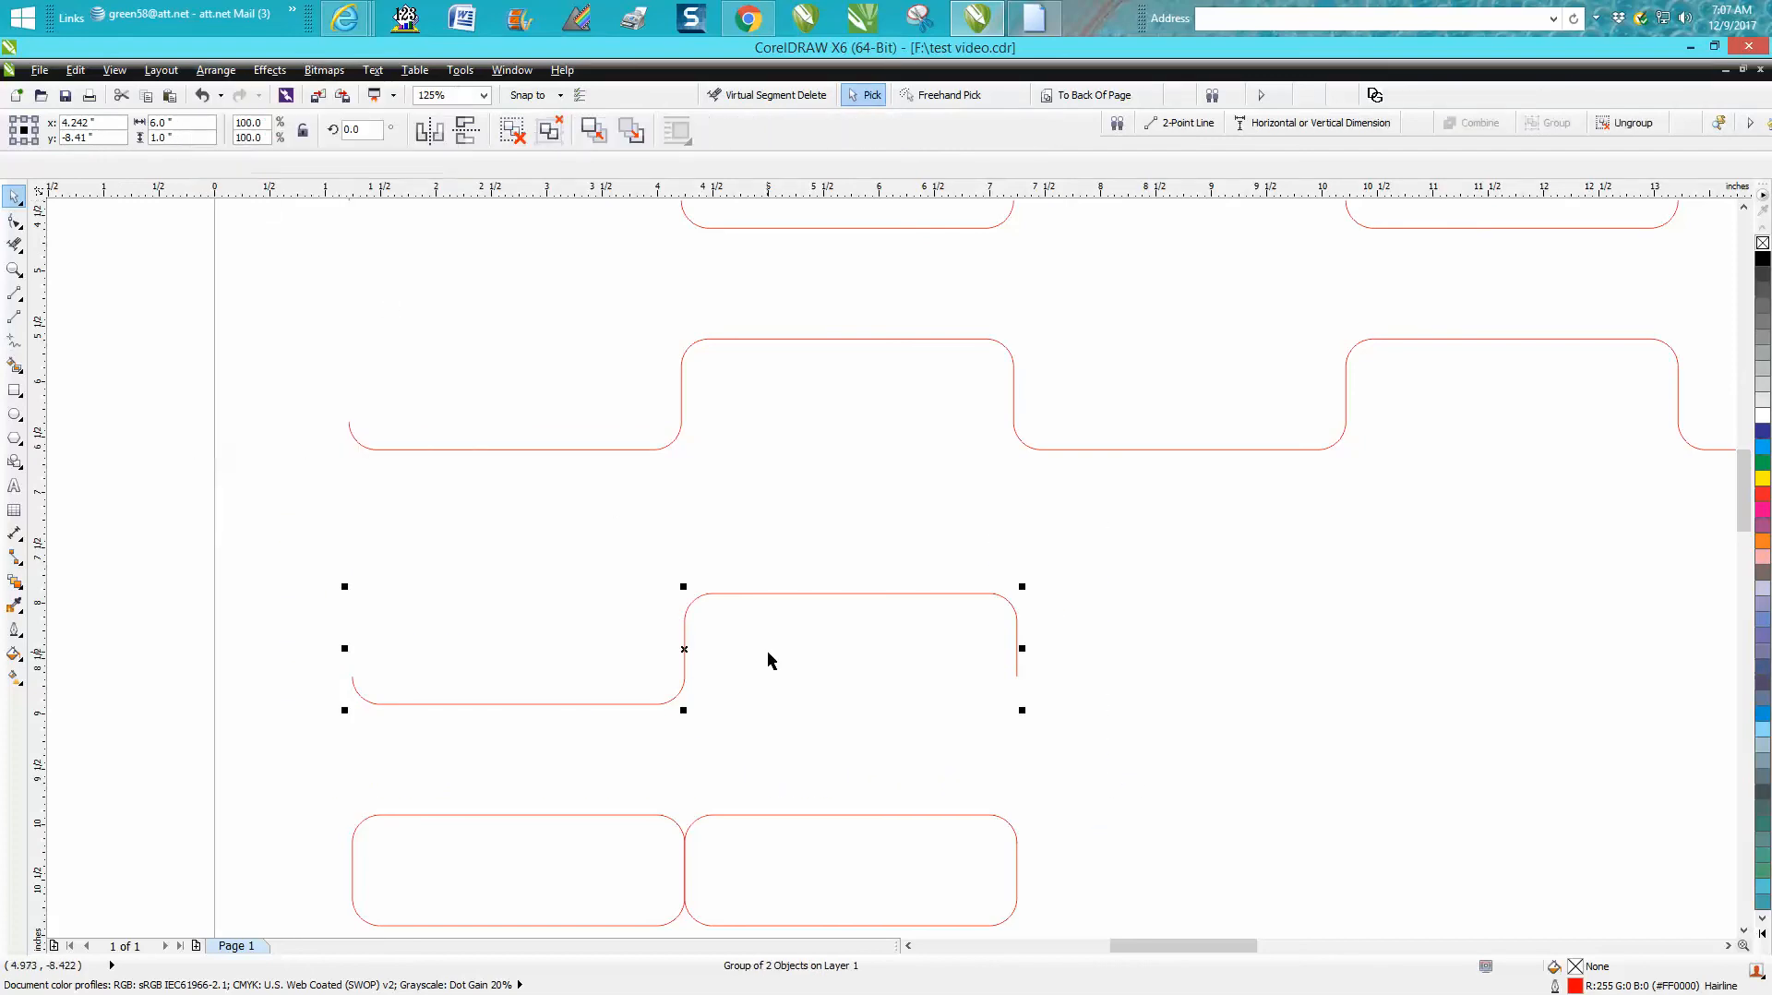
left_click(467, 131)
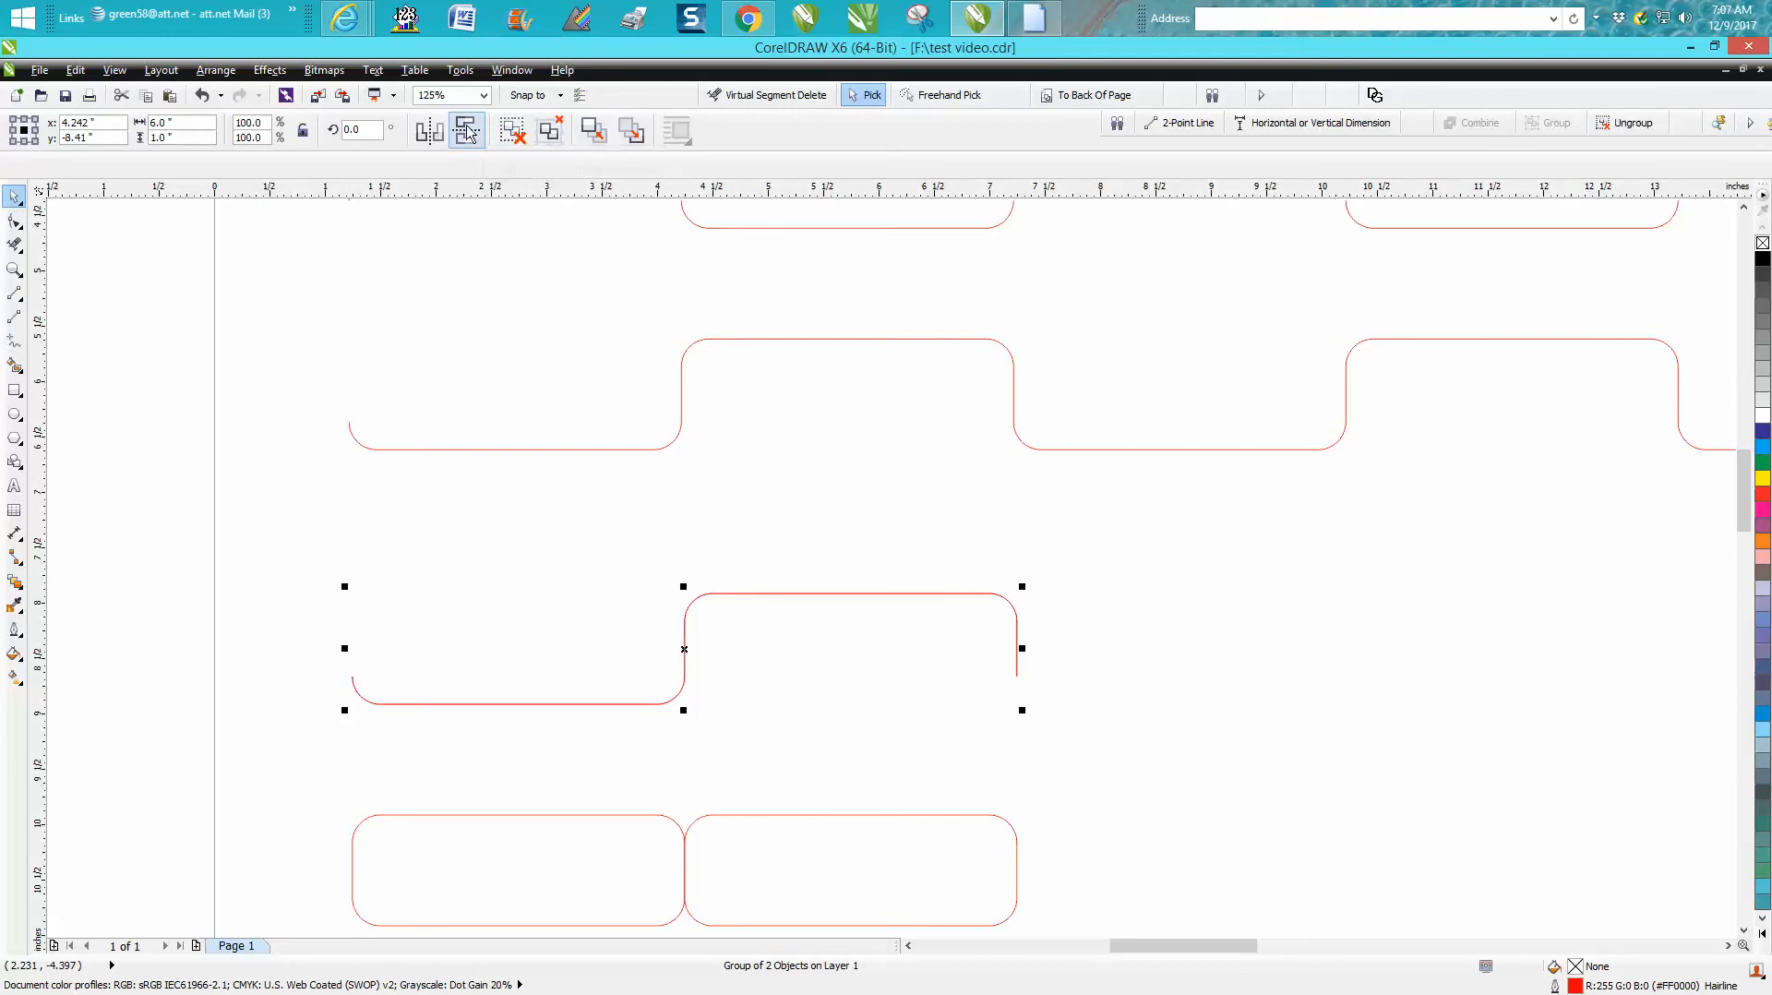
left_click(847, 533)
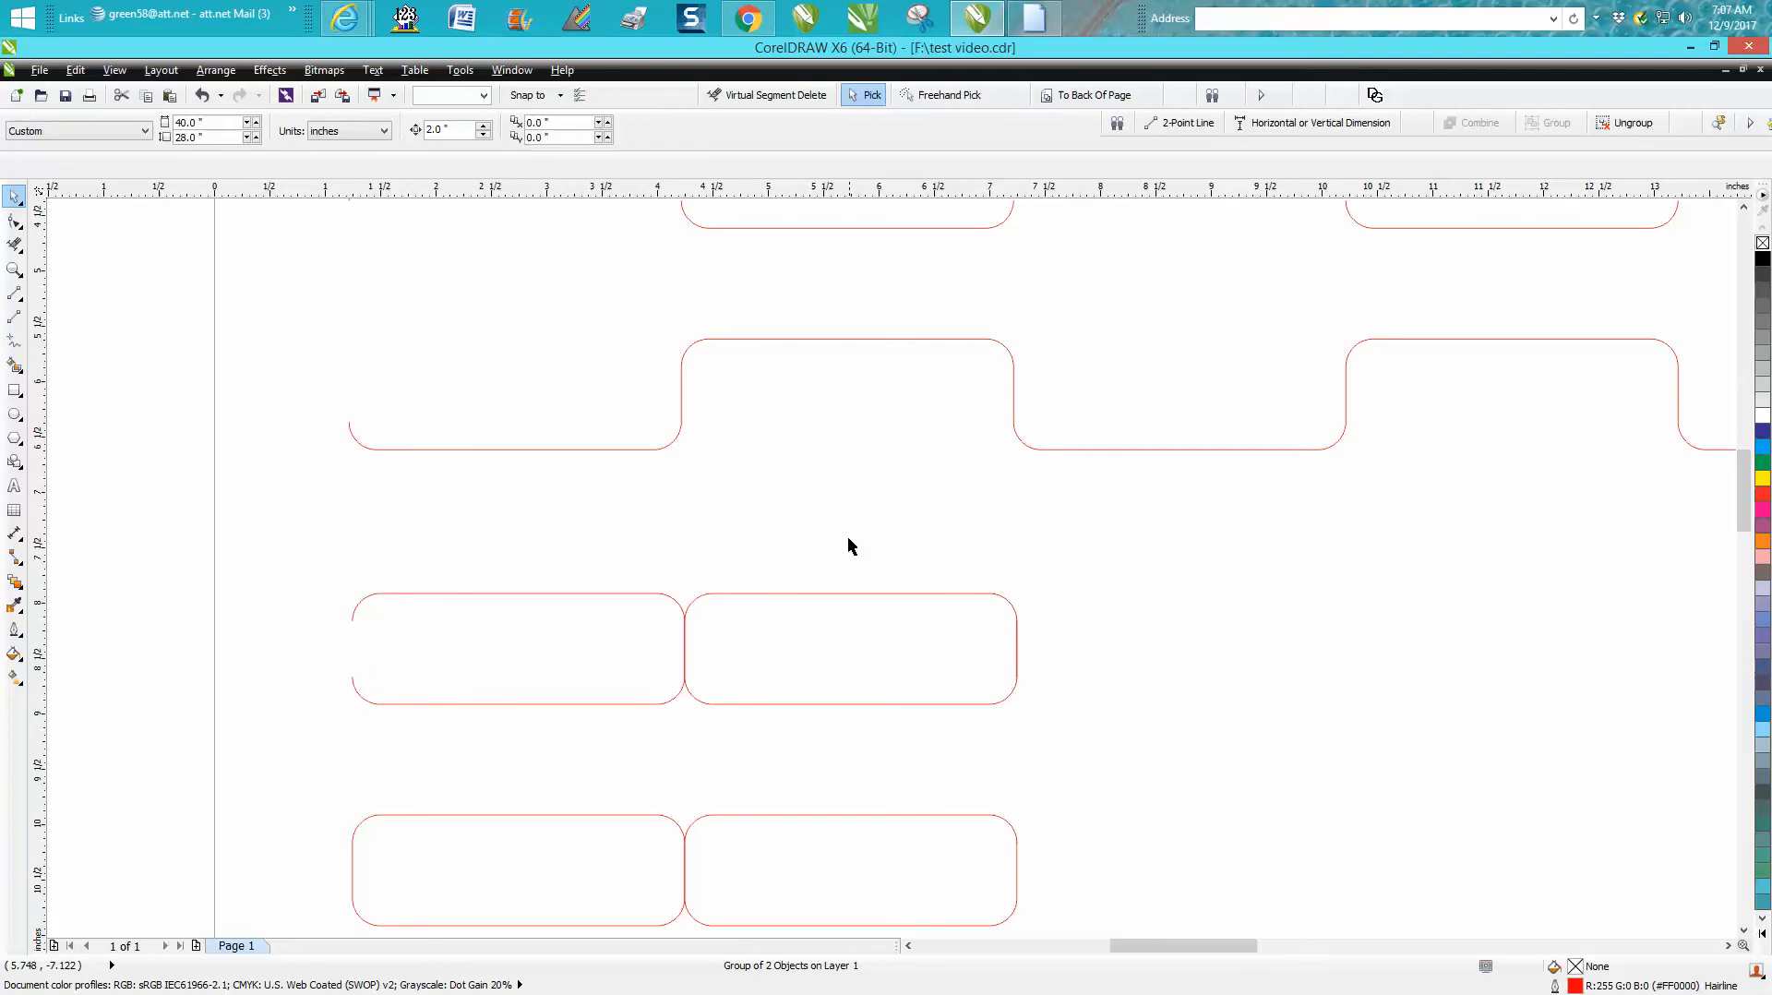
Shift the mirrored group 2 inches up and back, and try flipping it horizontally before reverting.
left_click(846, 592)
key("Up")
key("Down")
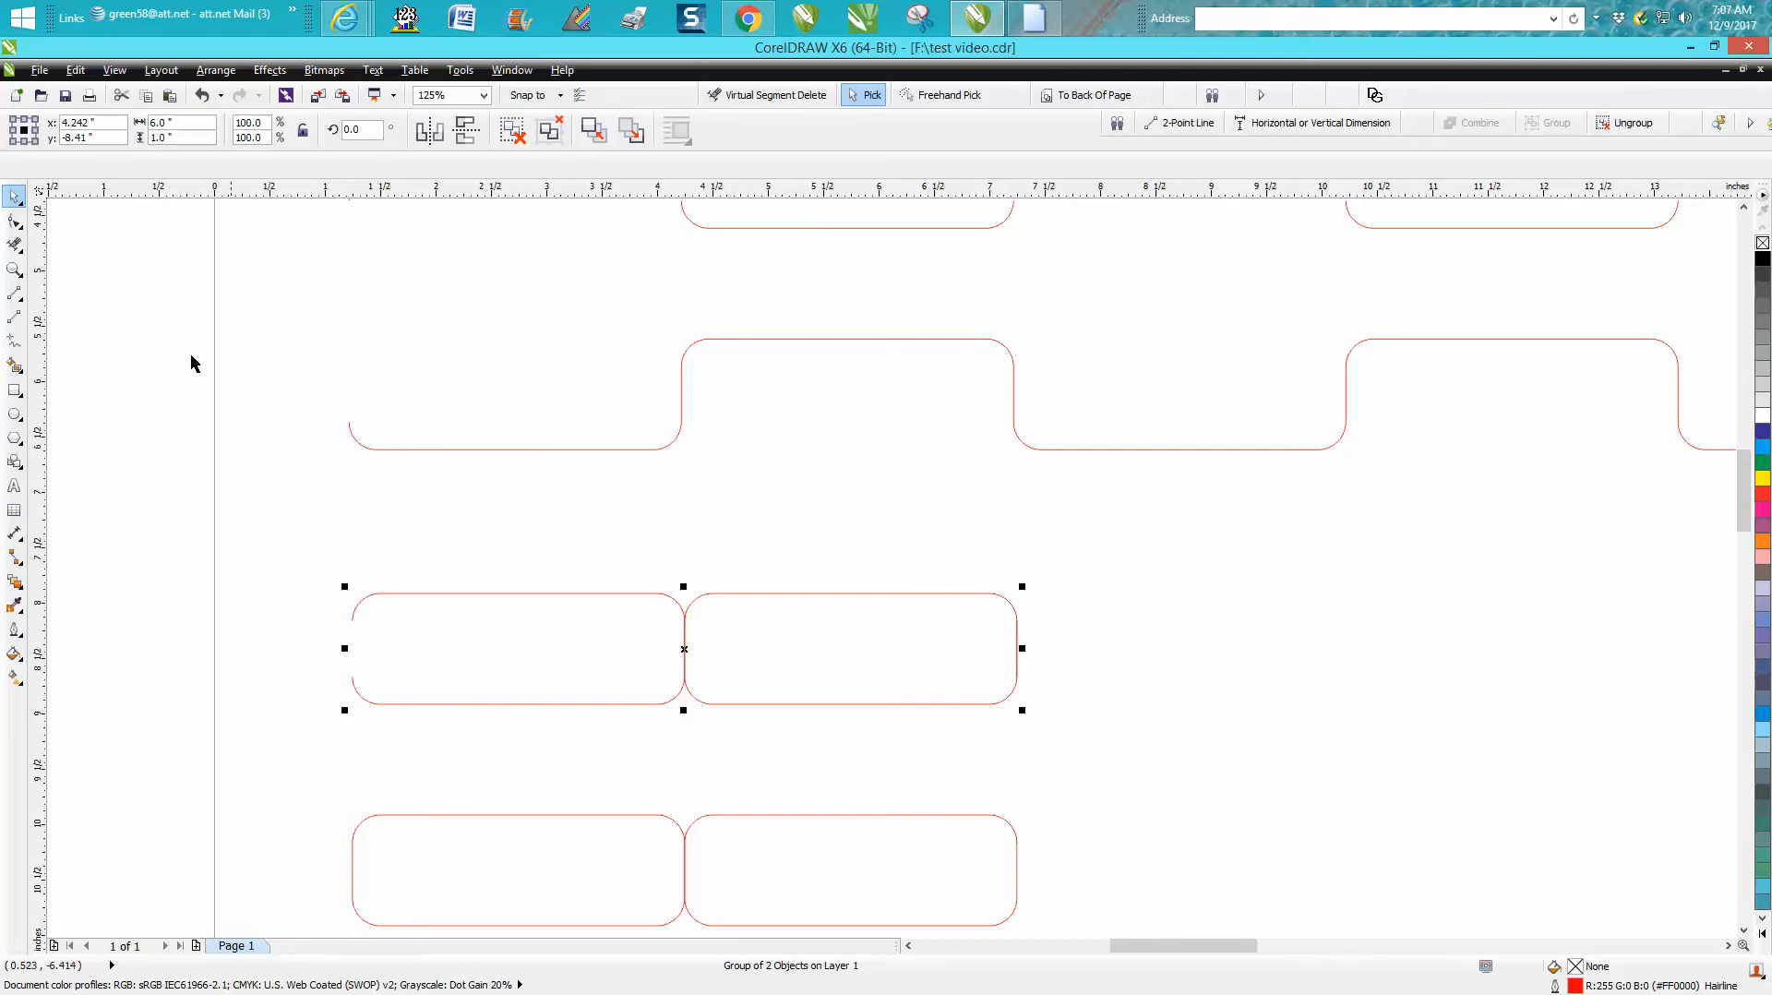
left_click(441, 134)
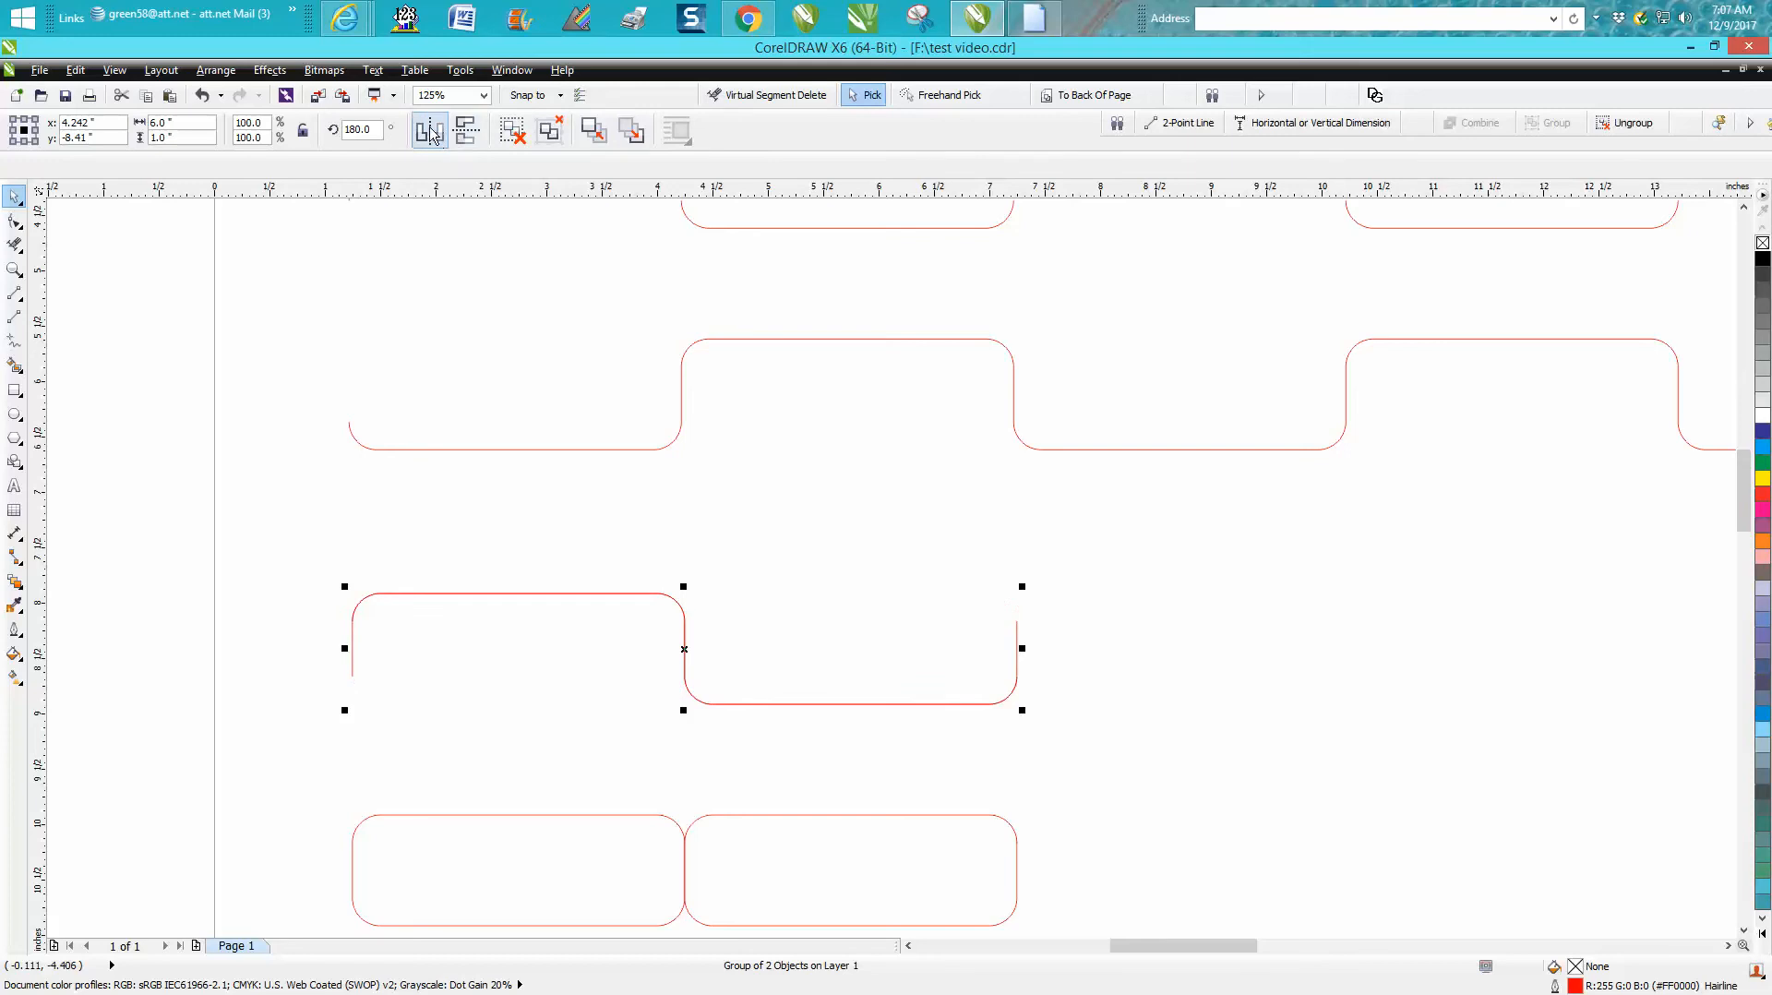
left_click(439, 137)
Draw a vertical 2-point line about 0.5 inch long closing the gap at the left end of the left rectangle.
left_click(14, 269)
left_click_drag(267, 533, 514, 734)
left_click(16, 293)
left_click_drag(760, 543, 760, 761)
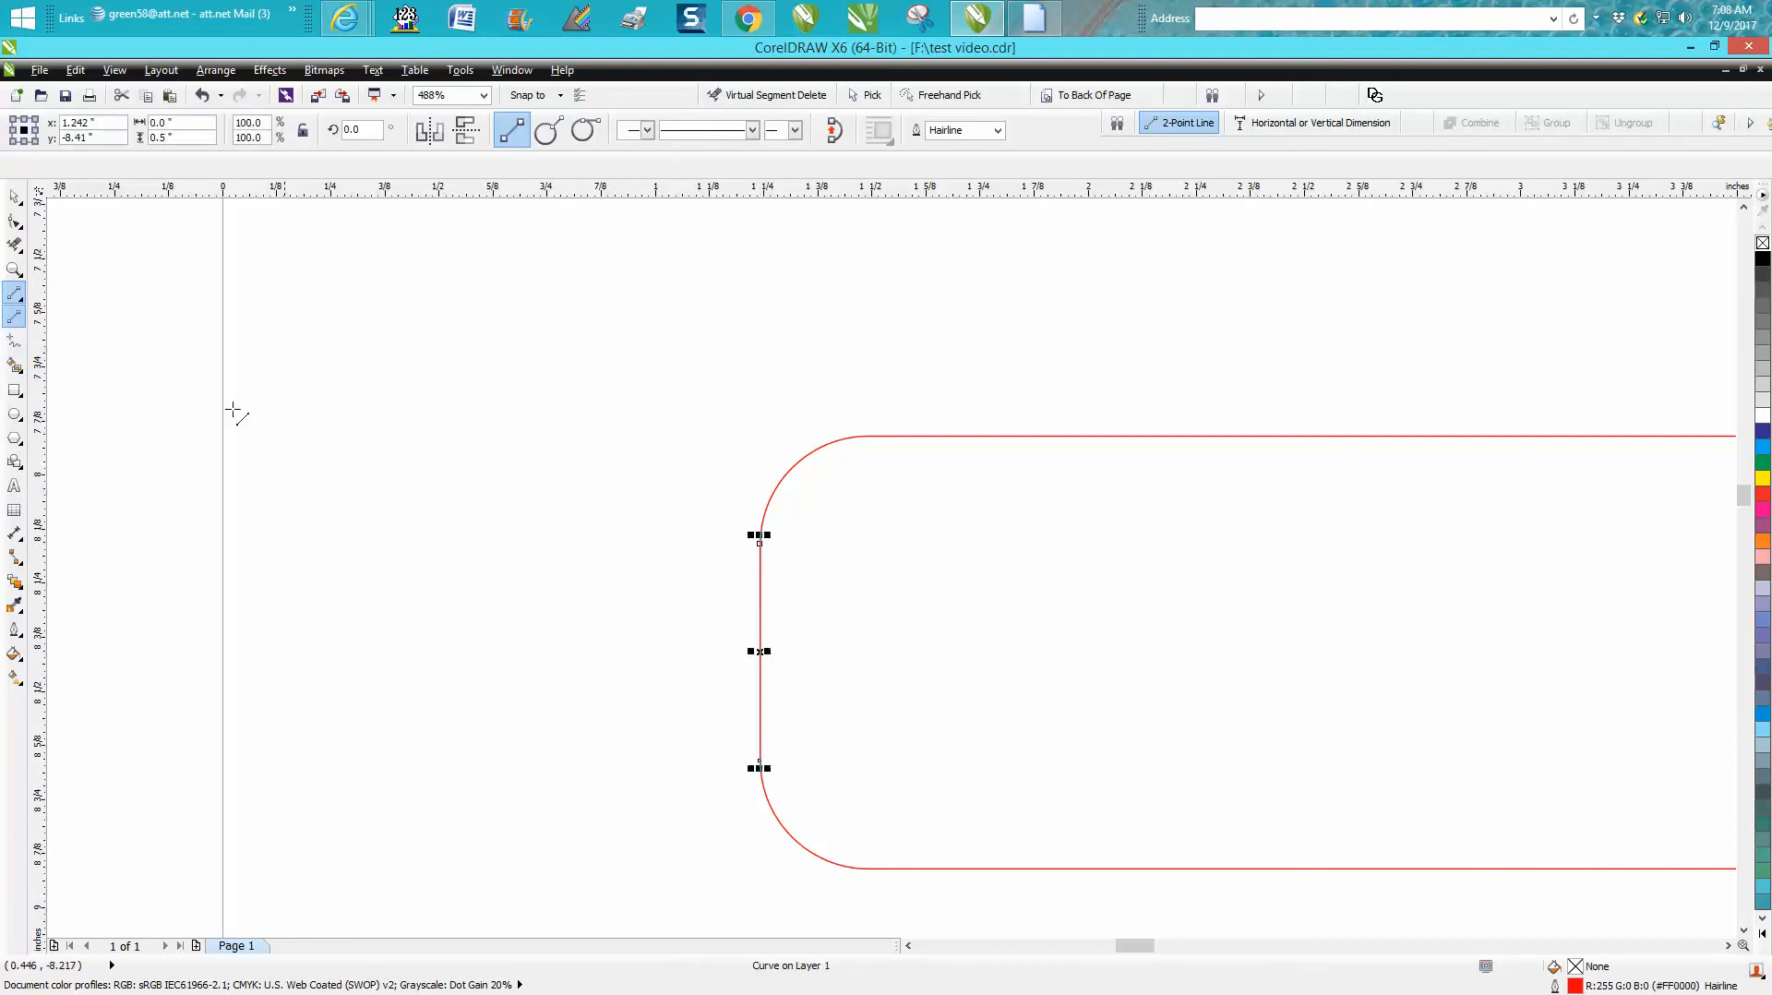
left_click(14, 196)
scroll(378, 355, "down", 4)
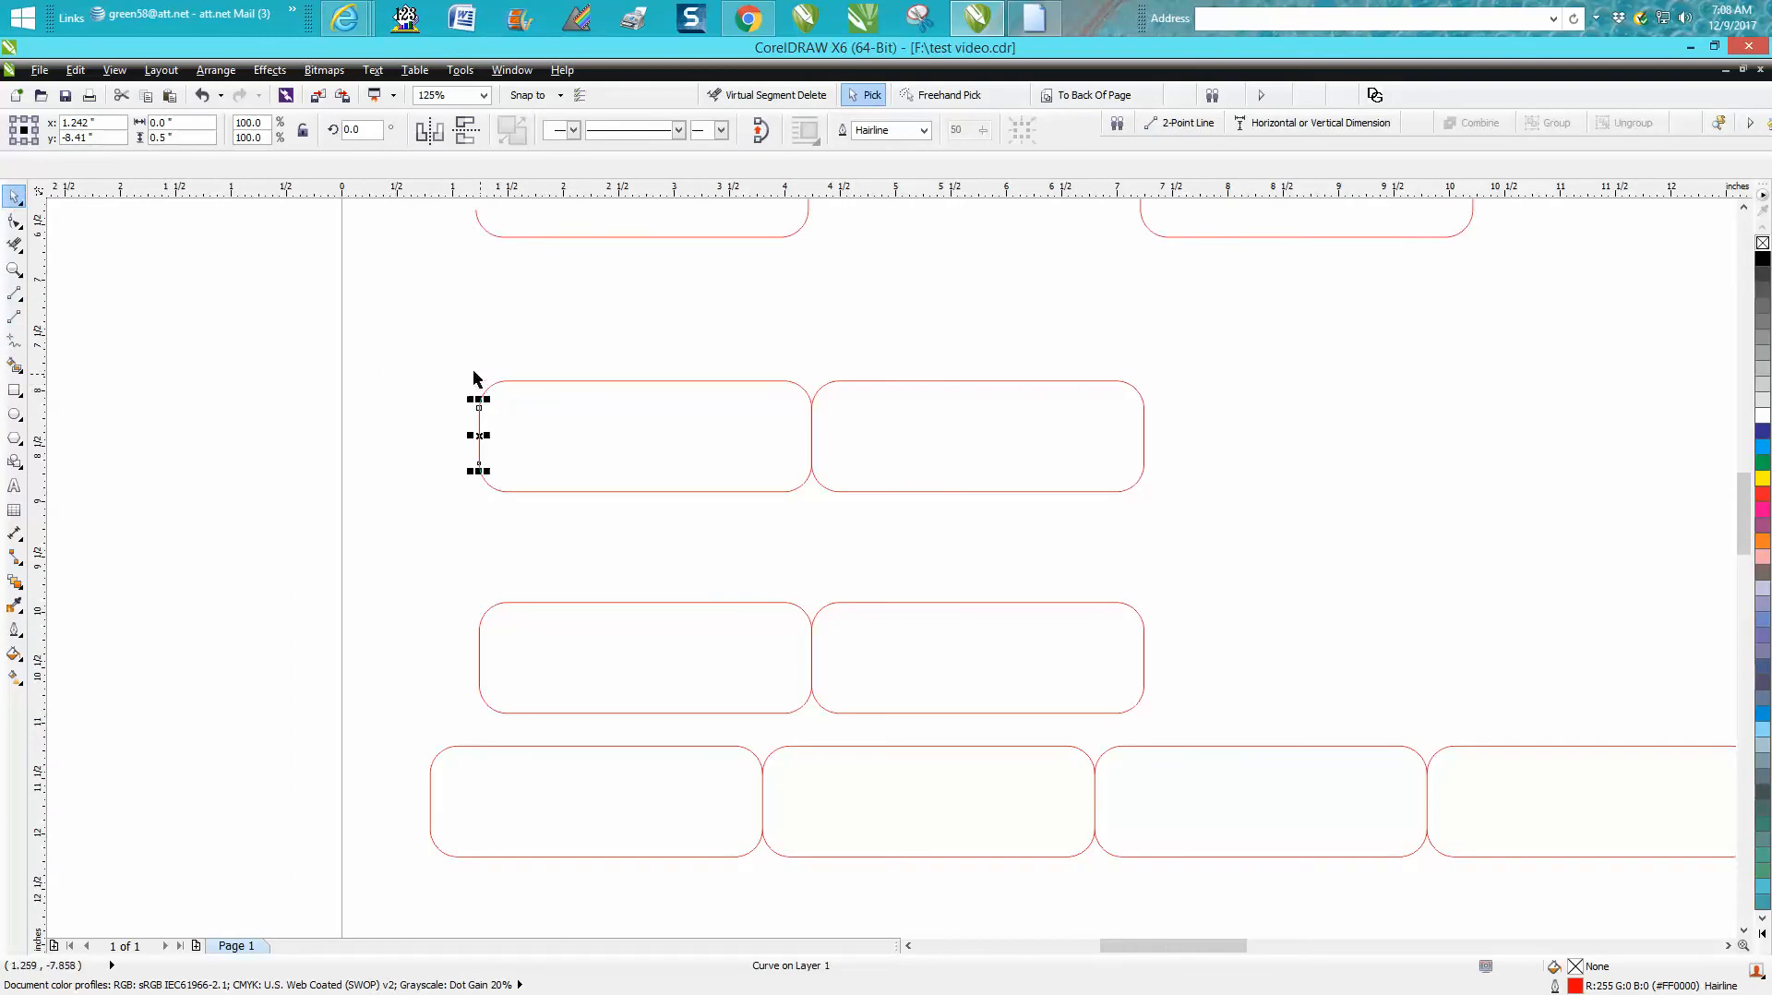
Move the mirrored group 2 inches up and select the closing line together with the stepped curve left behind.
left_click(520, 380)
left_click(523, 382)
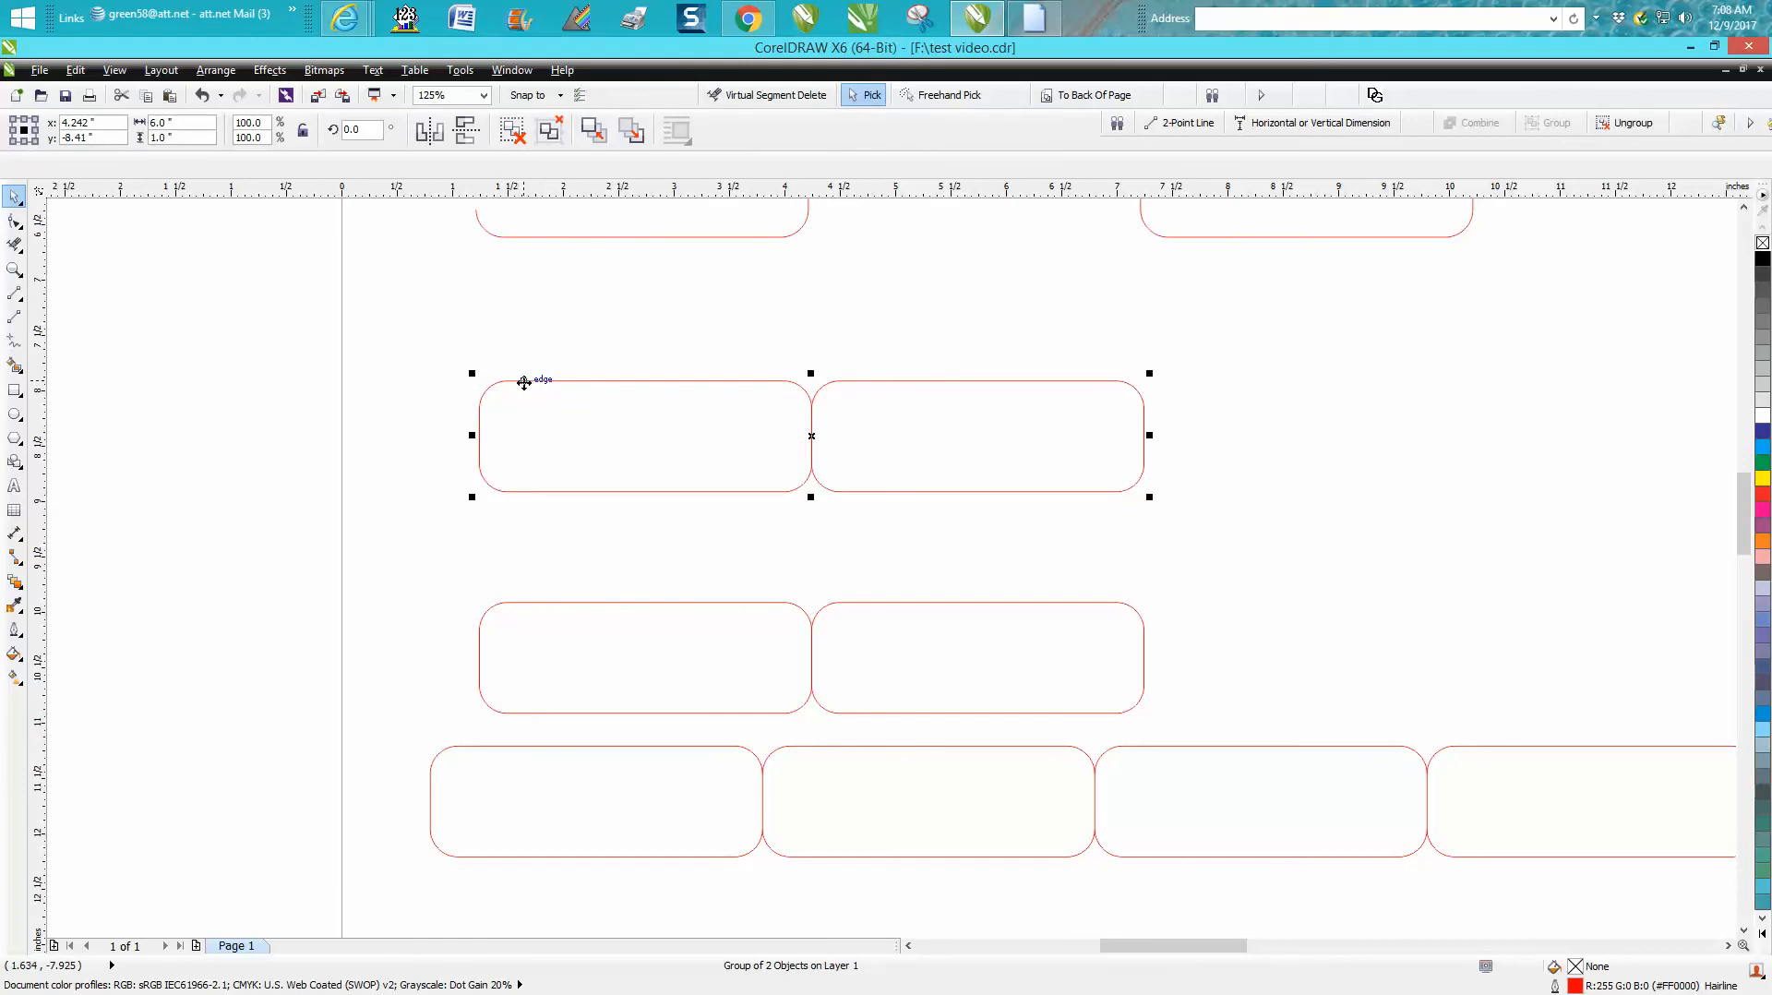
key("Up")
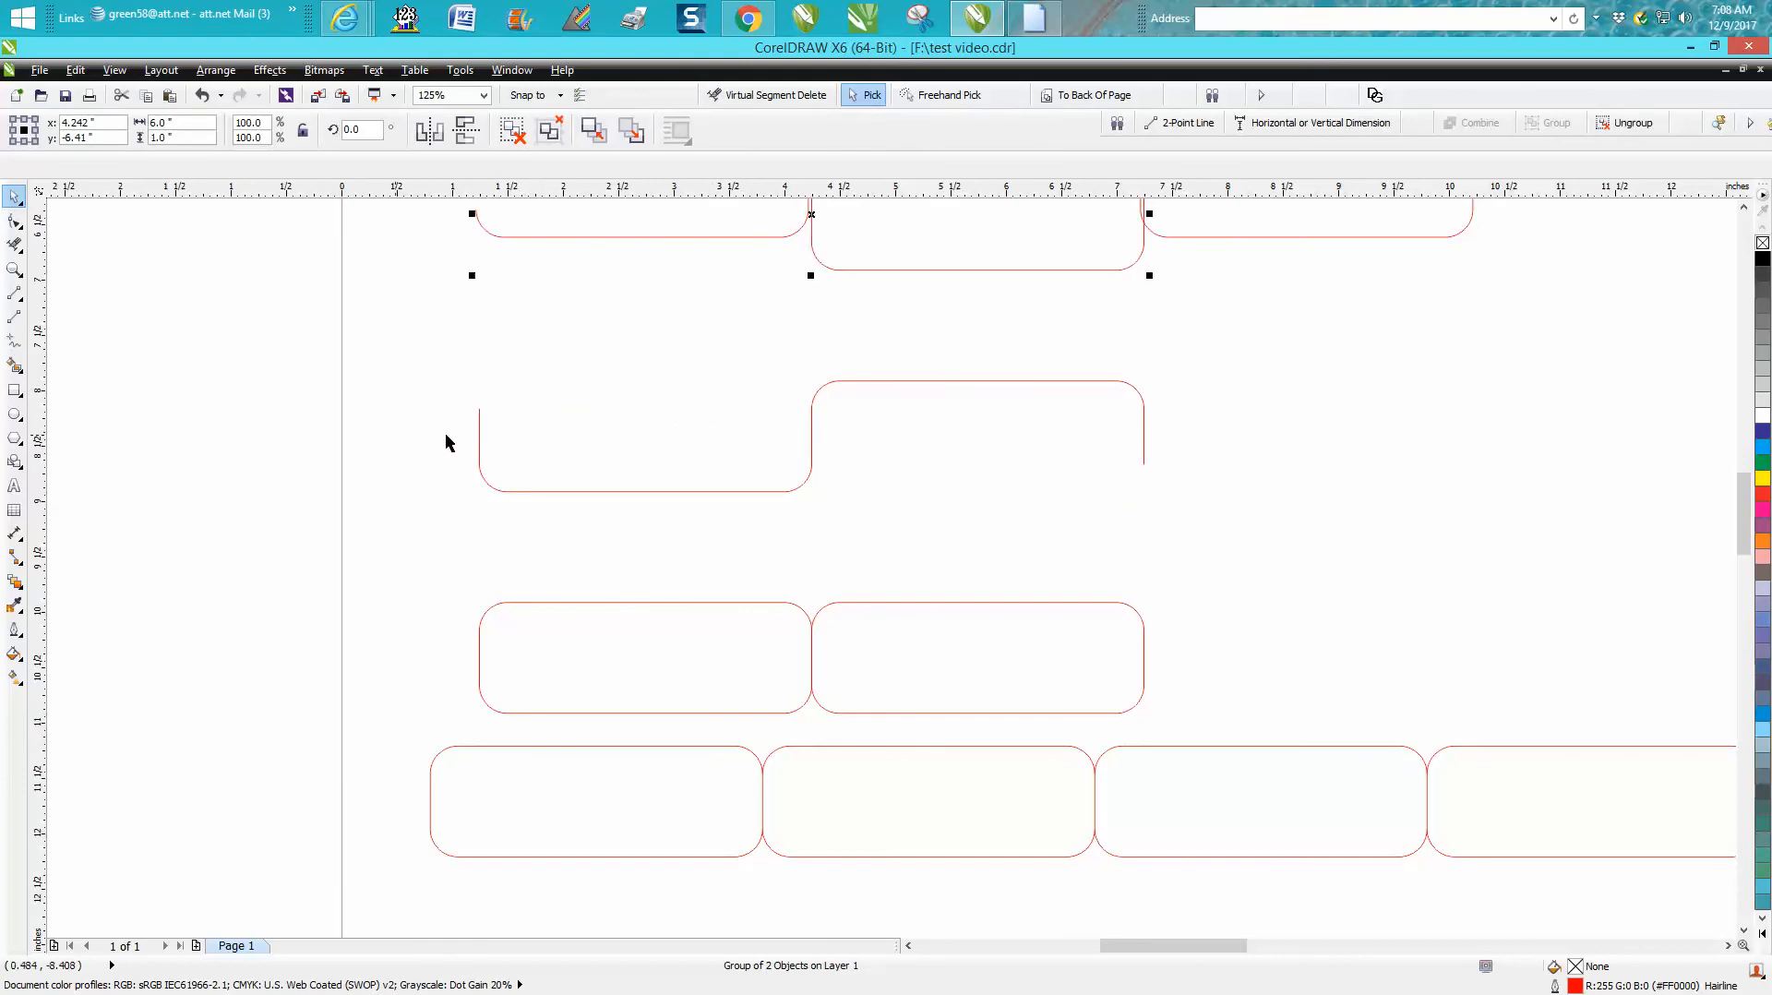
left_click(481, 436)
left_click_drag(443, 324, 1171, 502)
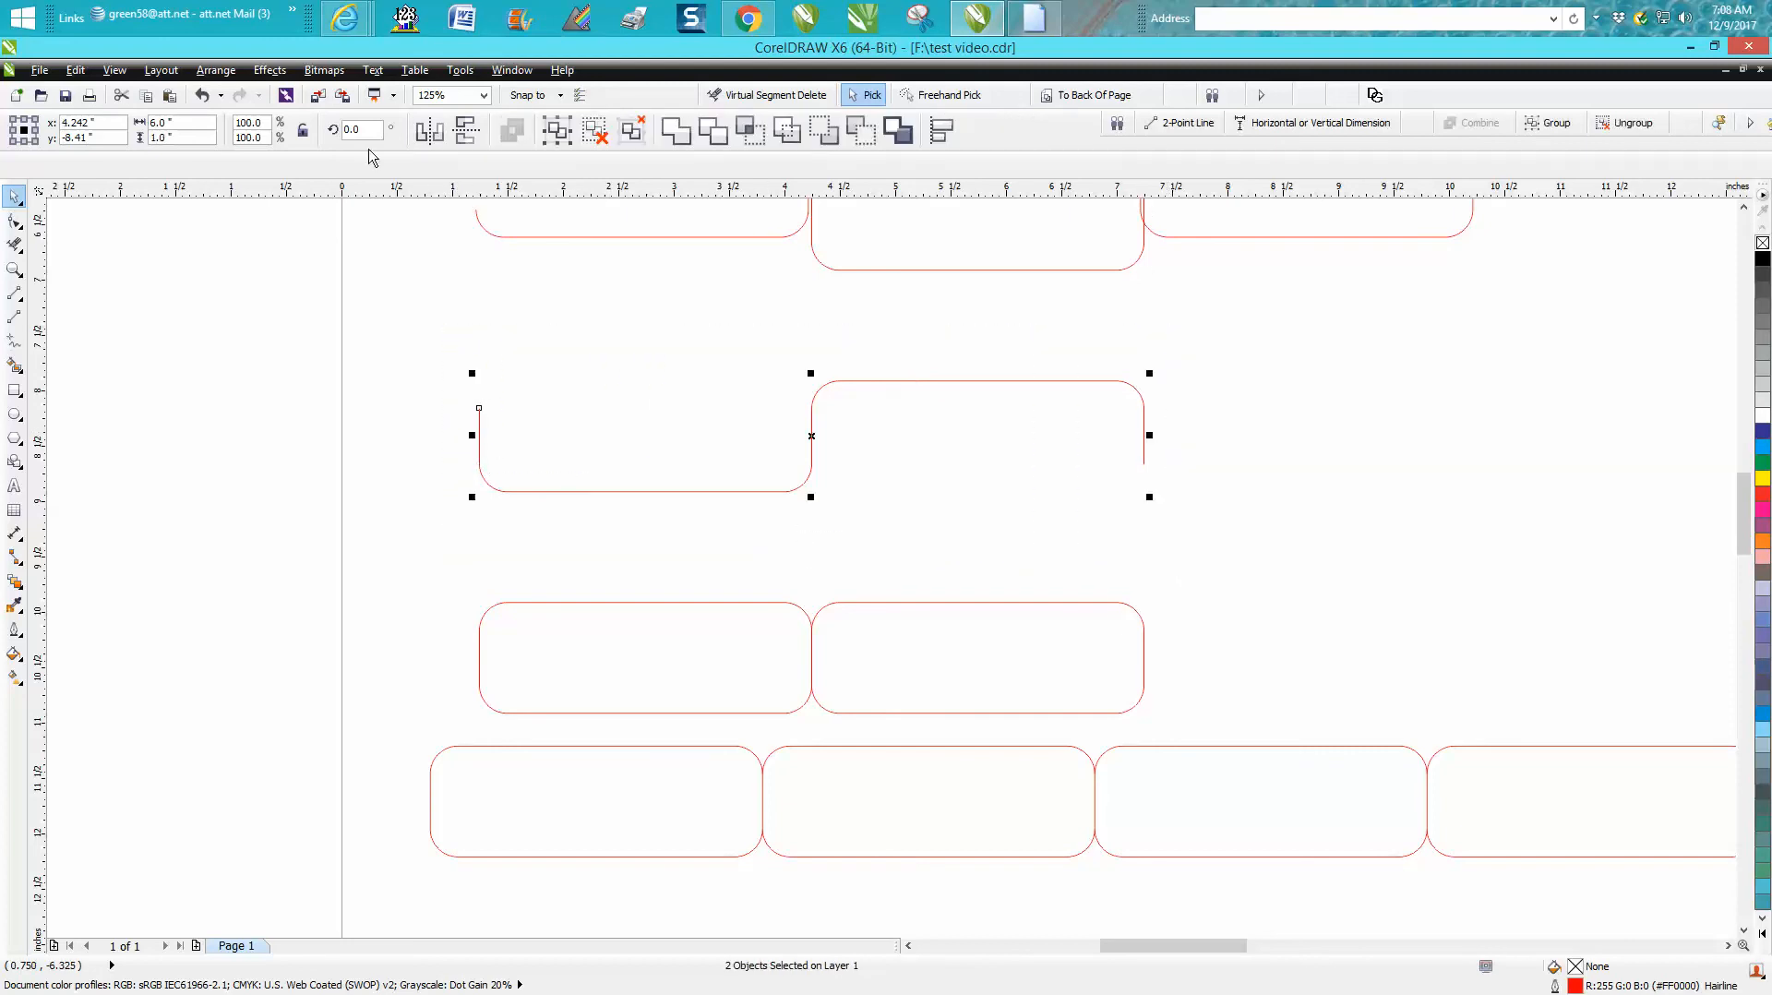
left_click(216, 70)
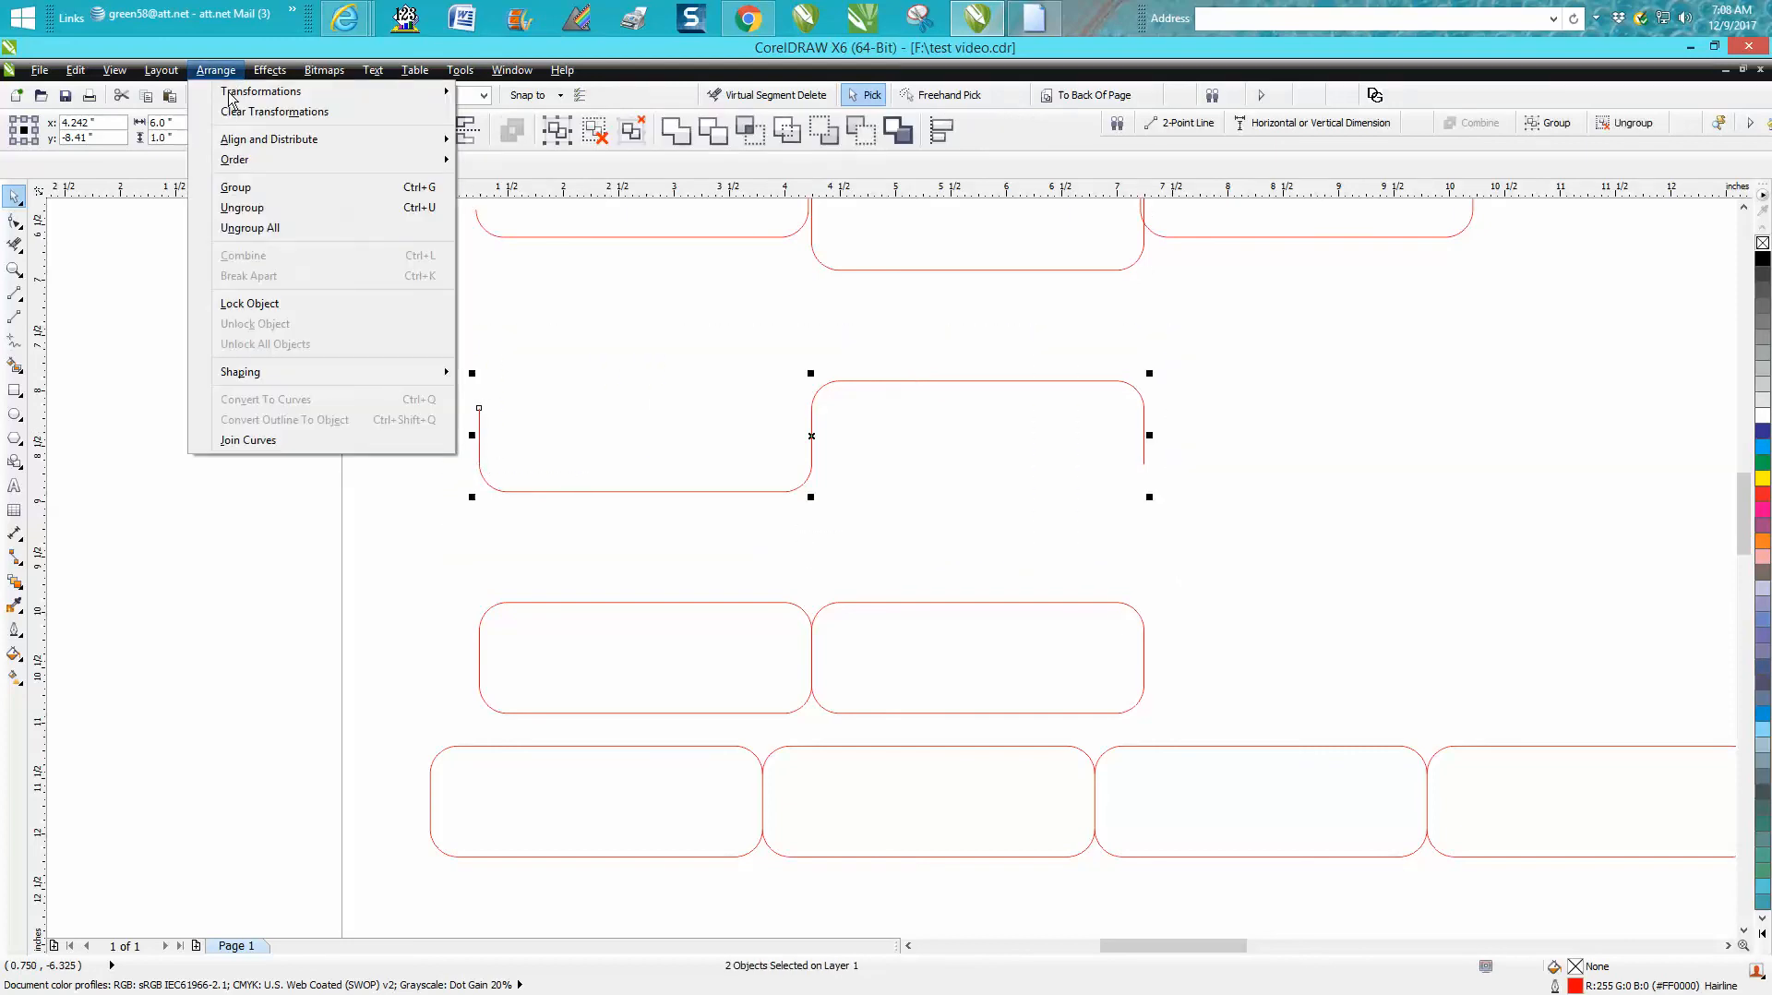
left_click(248, 186)
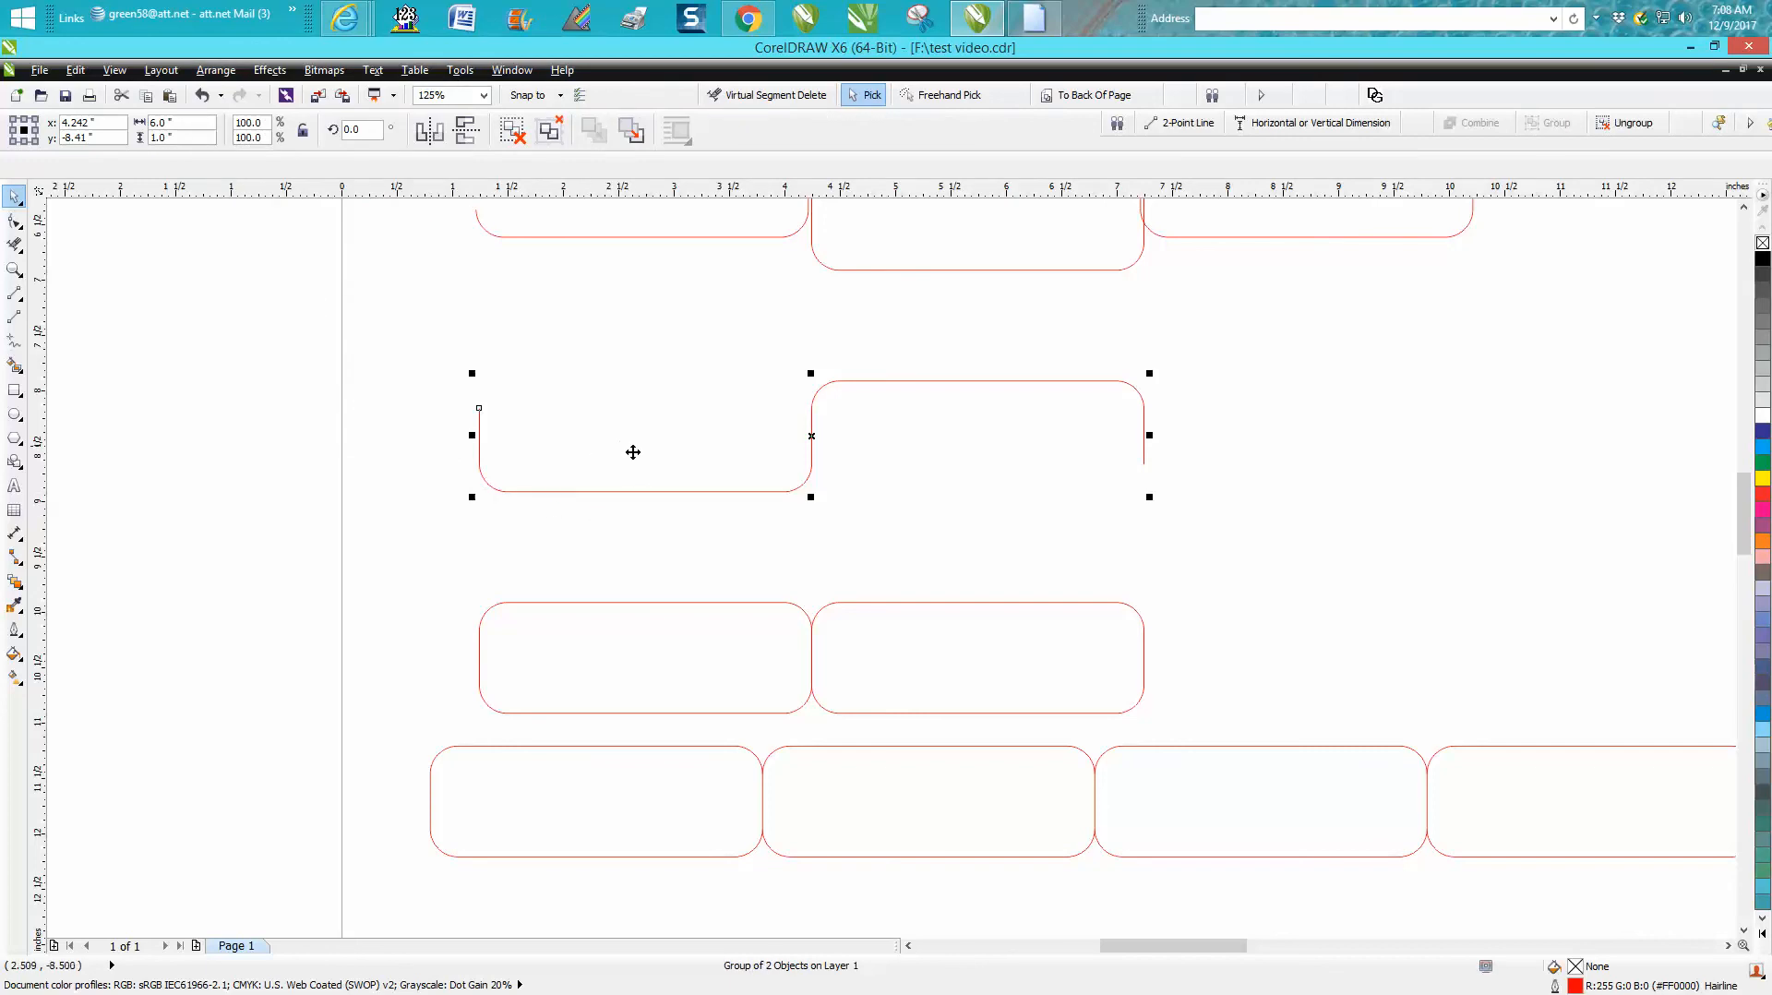
left_click(203, 96)
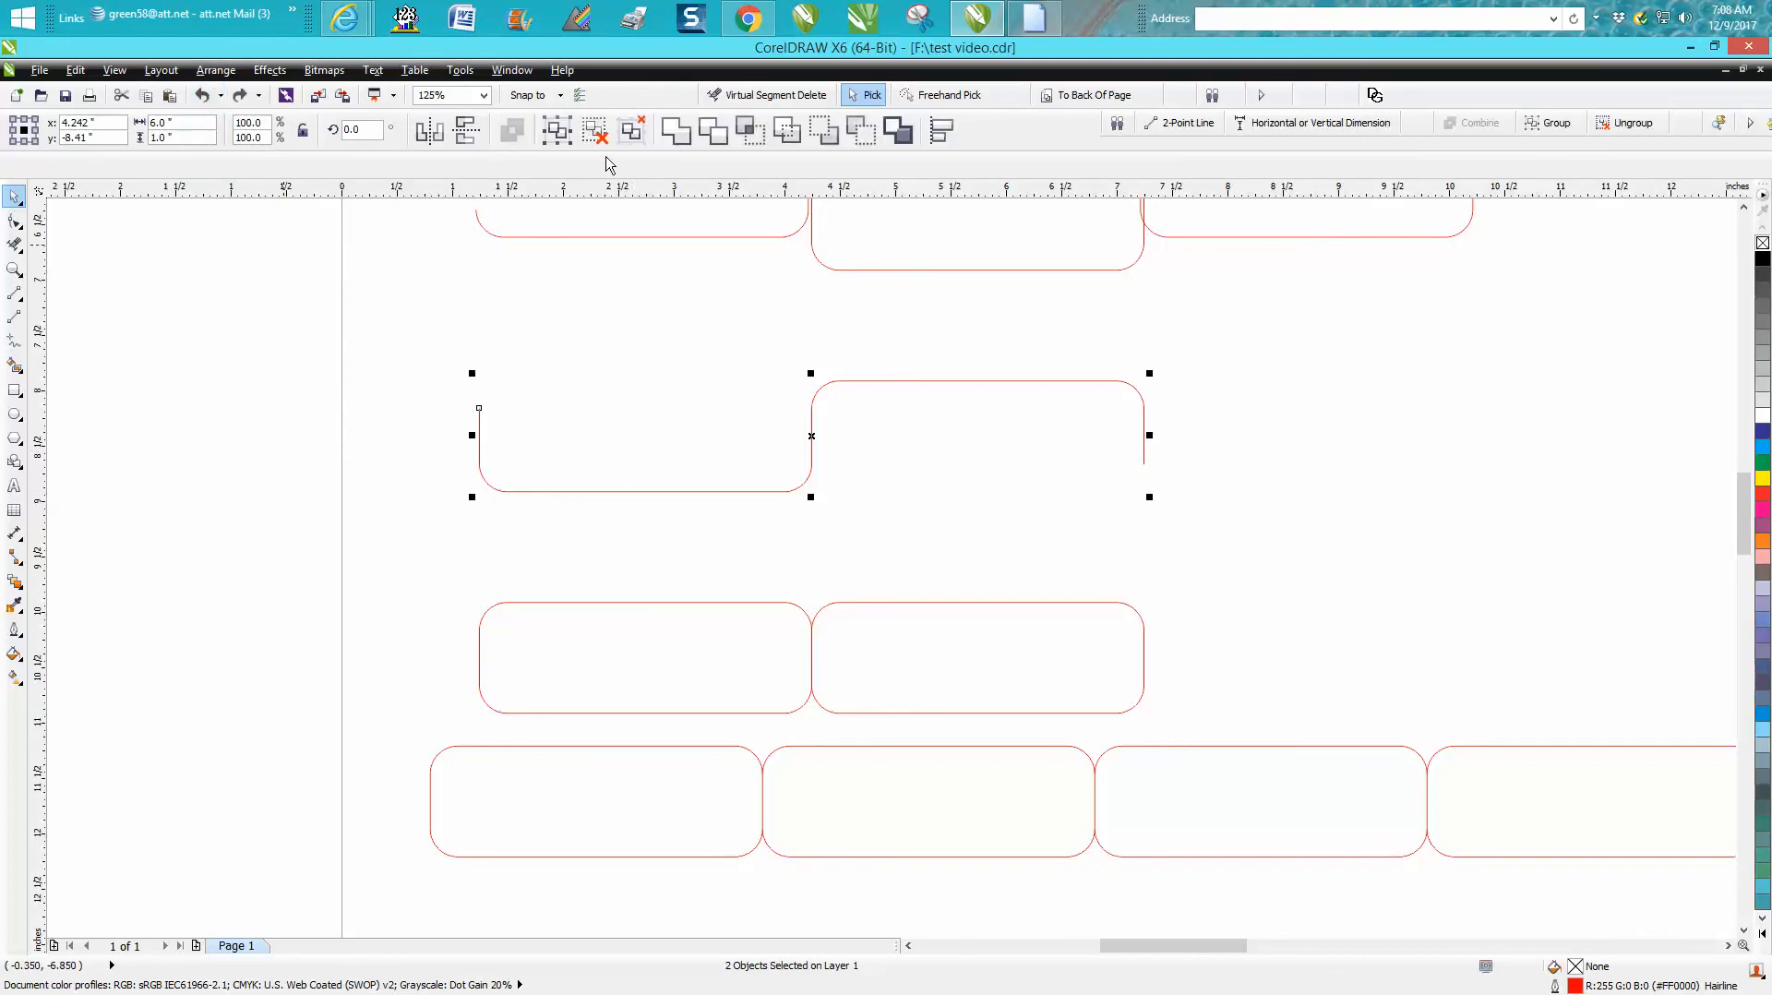
Weld the selected line and stepped curve into one object, and move the mirrored group back down 2 inches.
left_click(683, 136)
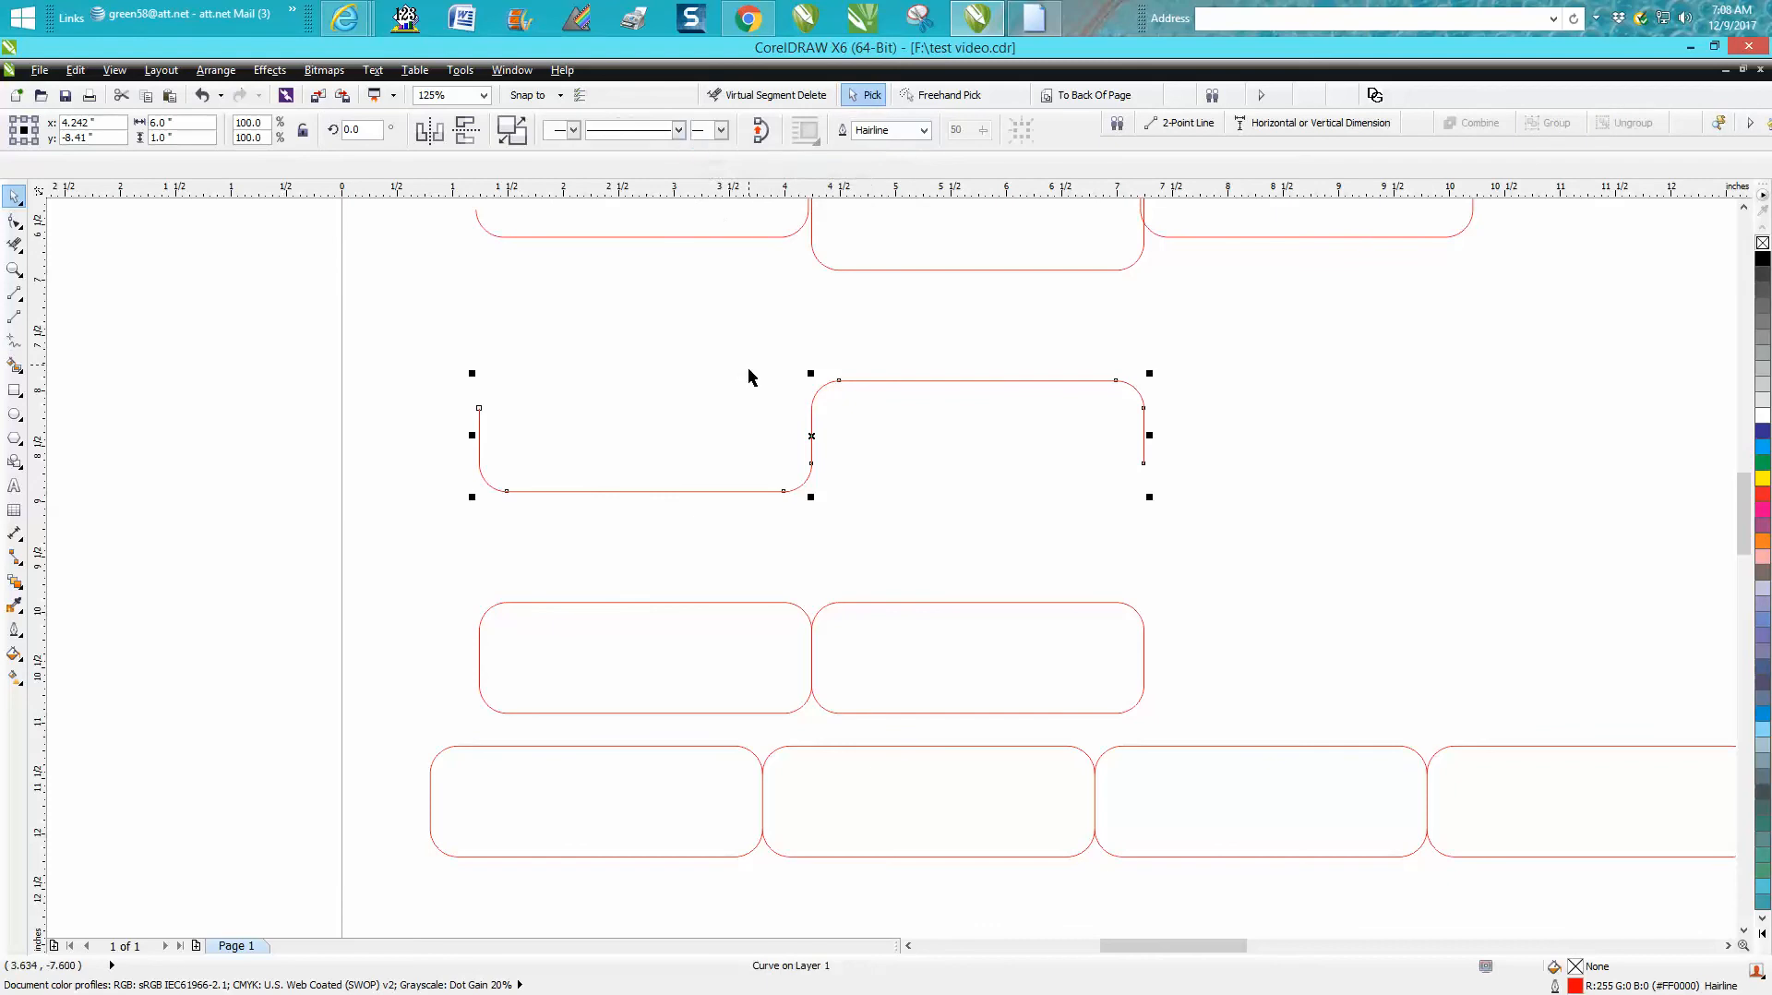
scroll(777, 337, "down", 2)
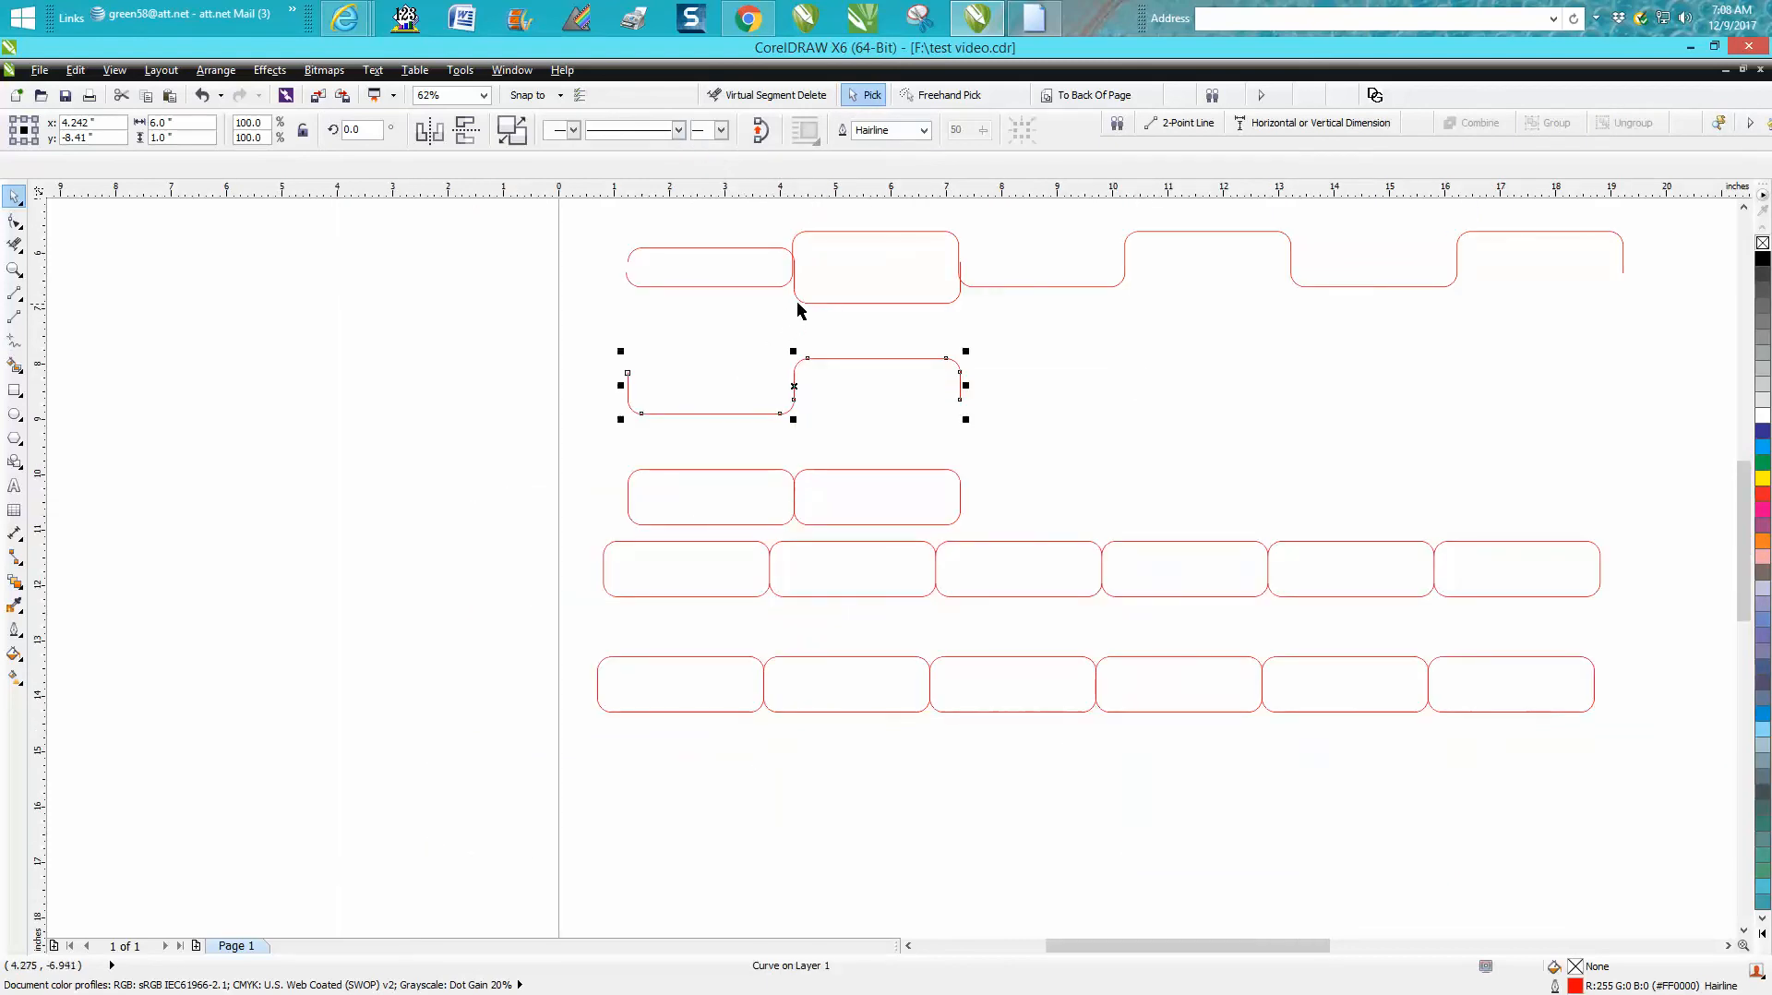
left_click(761, 249)
key("Down")
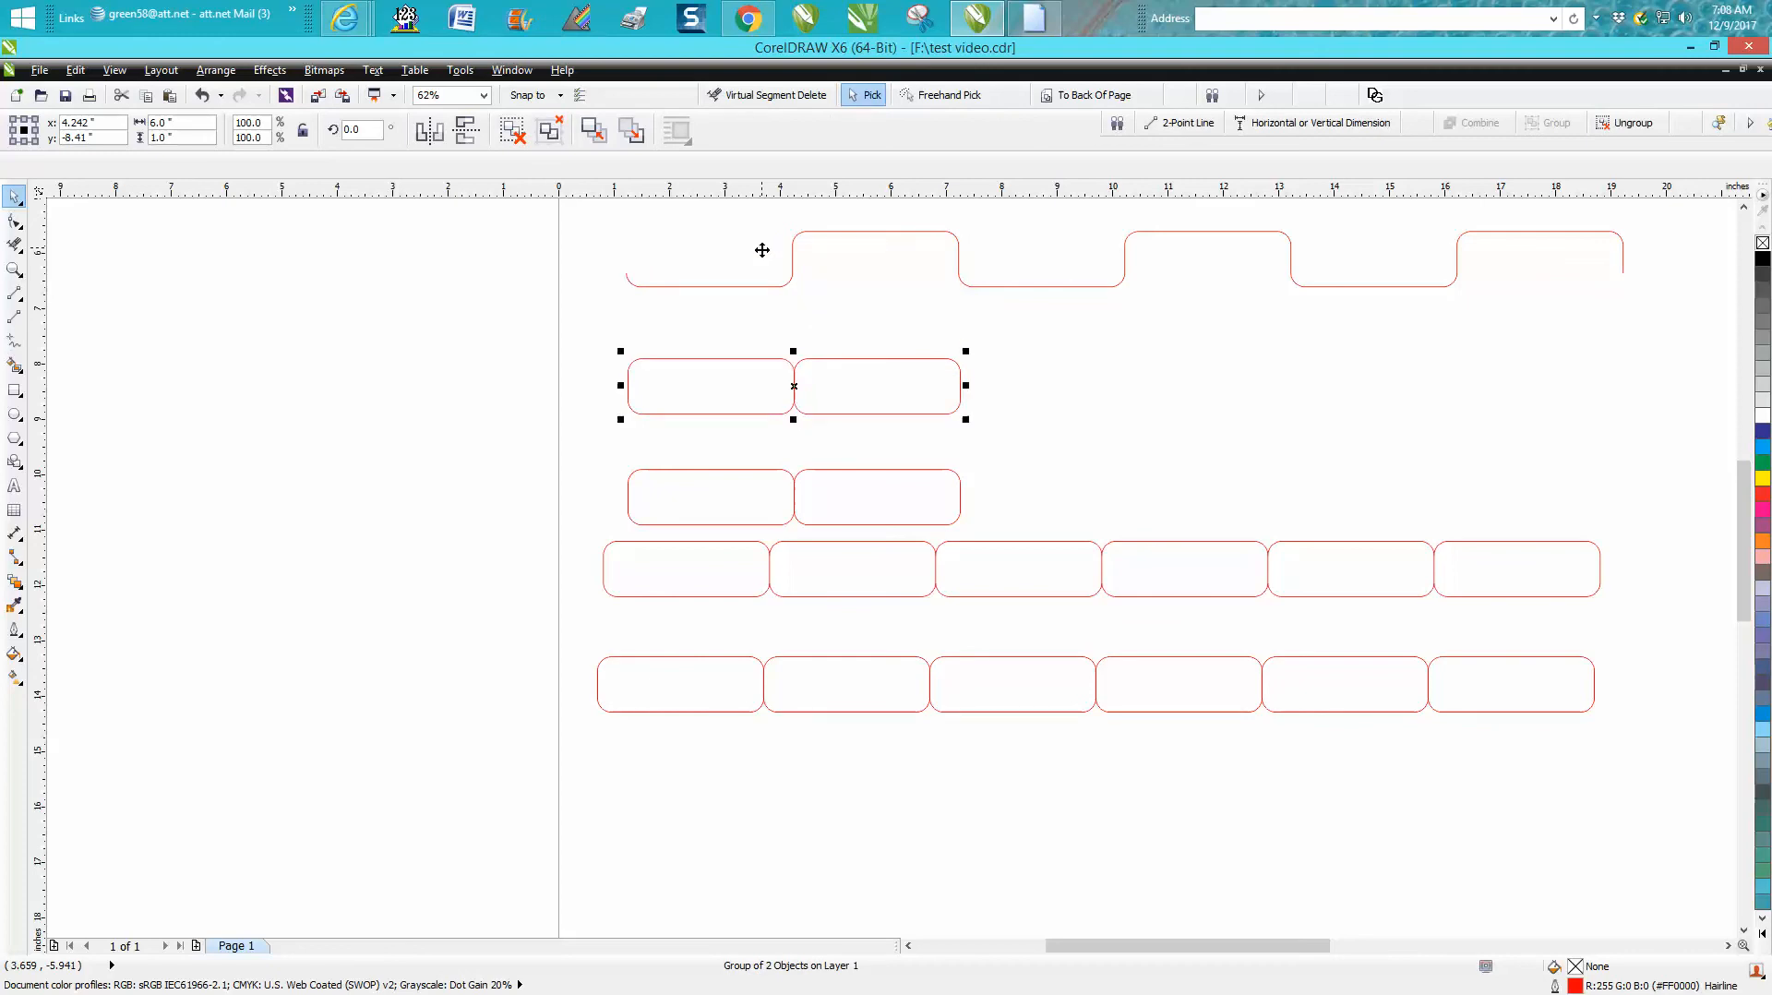
Move the 18-inch-long stepped curve above the pair of rectangles 2 inches up.
left_click(14, 269)
left_click_drag(602, 346, 955, 469)
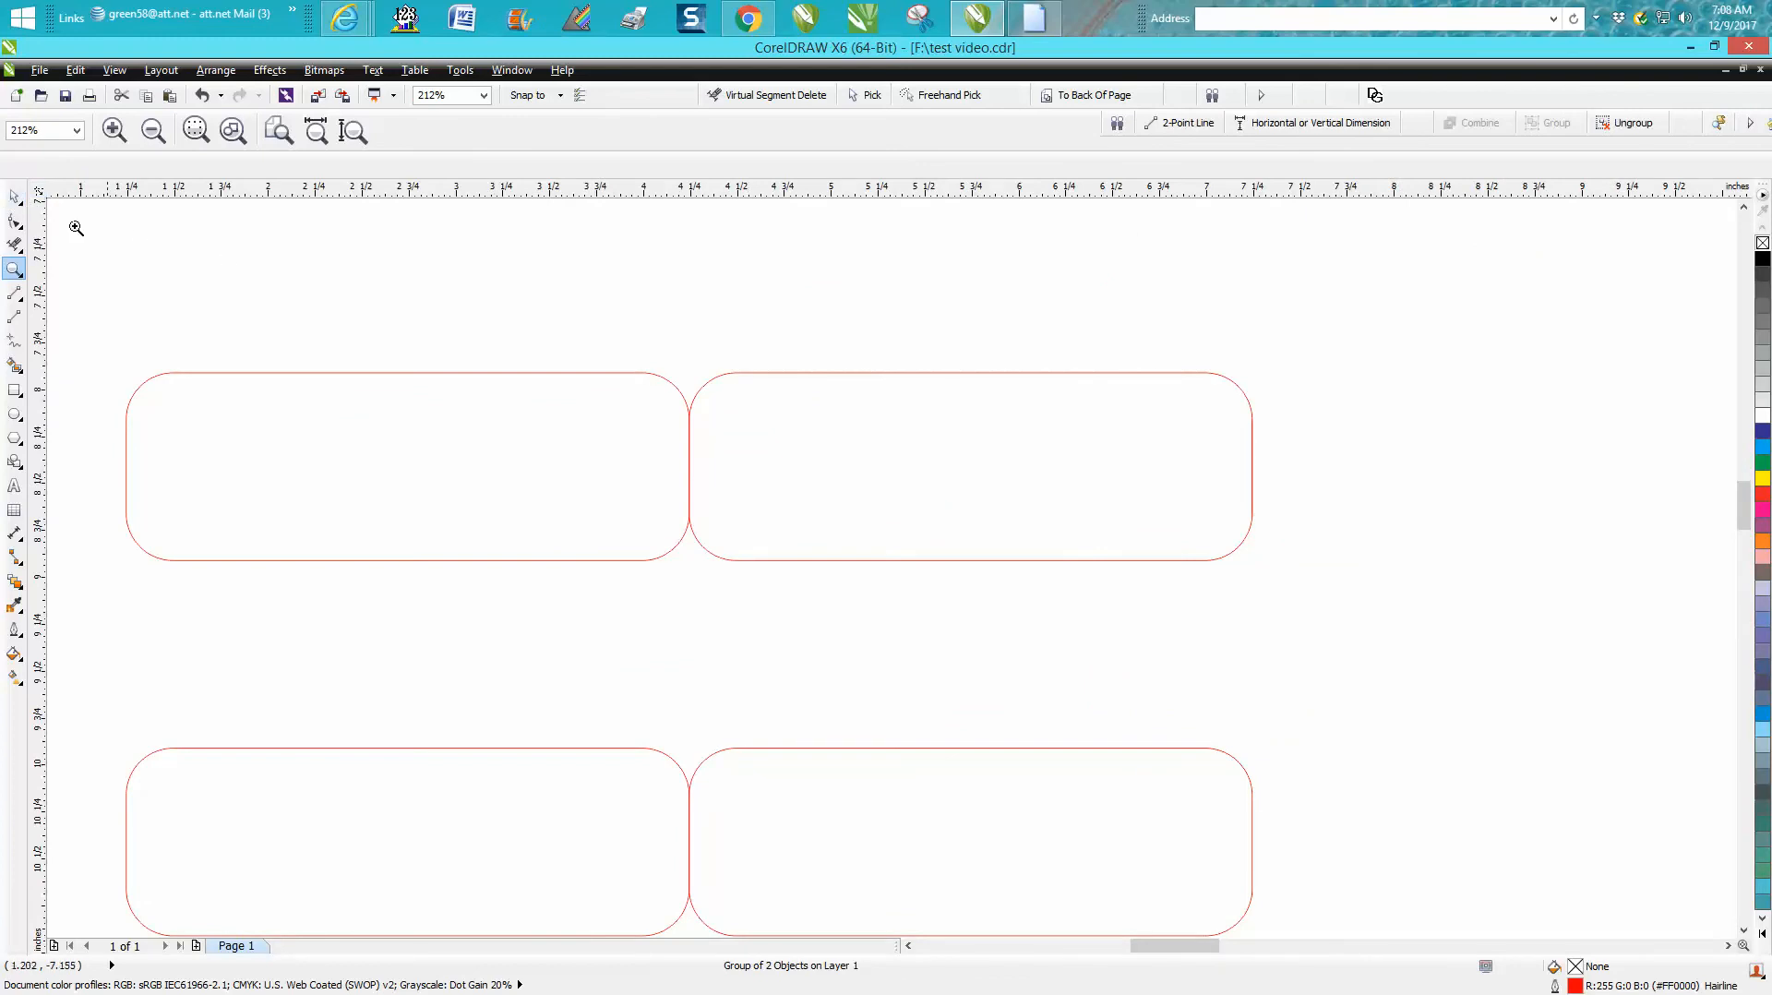
left_click(14, 196)
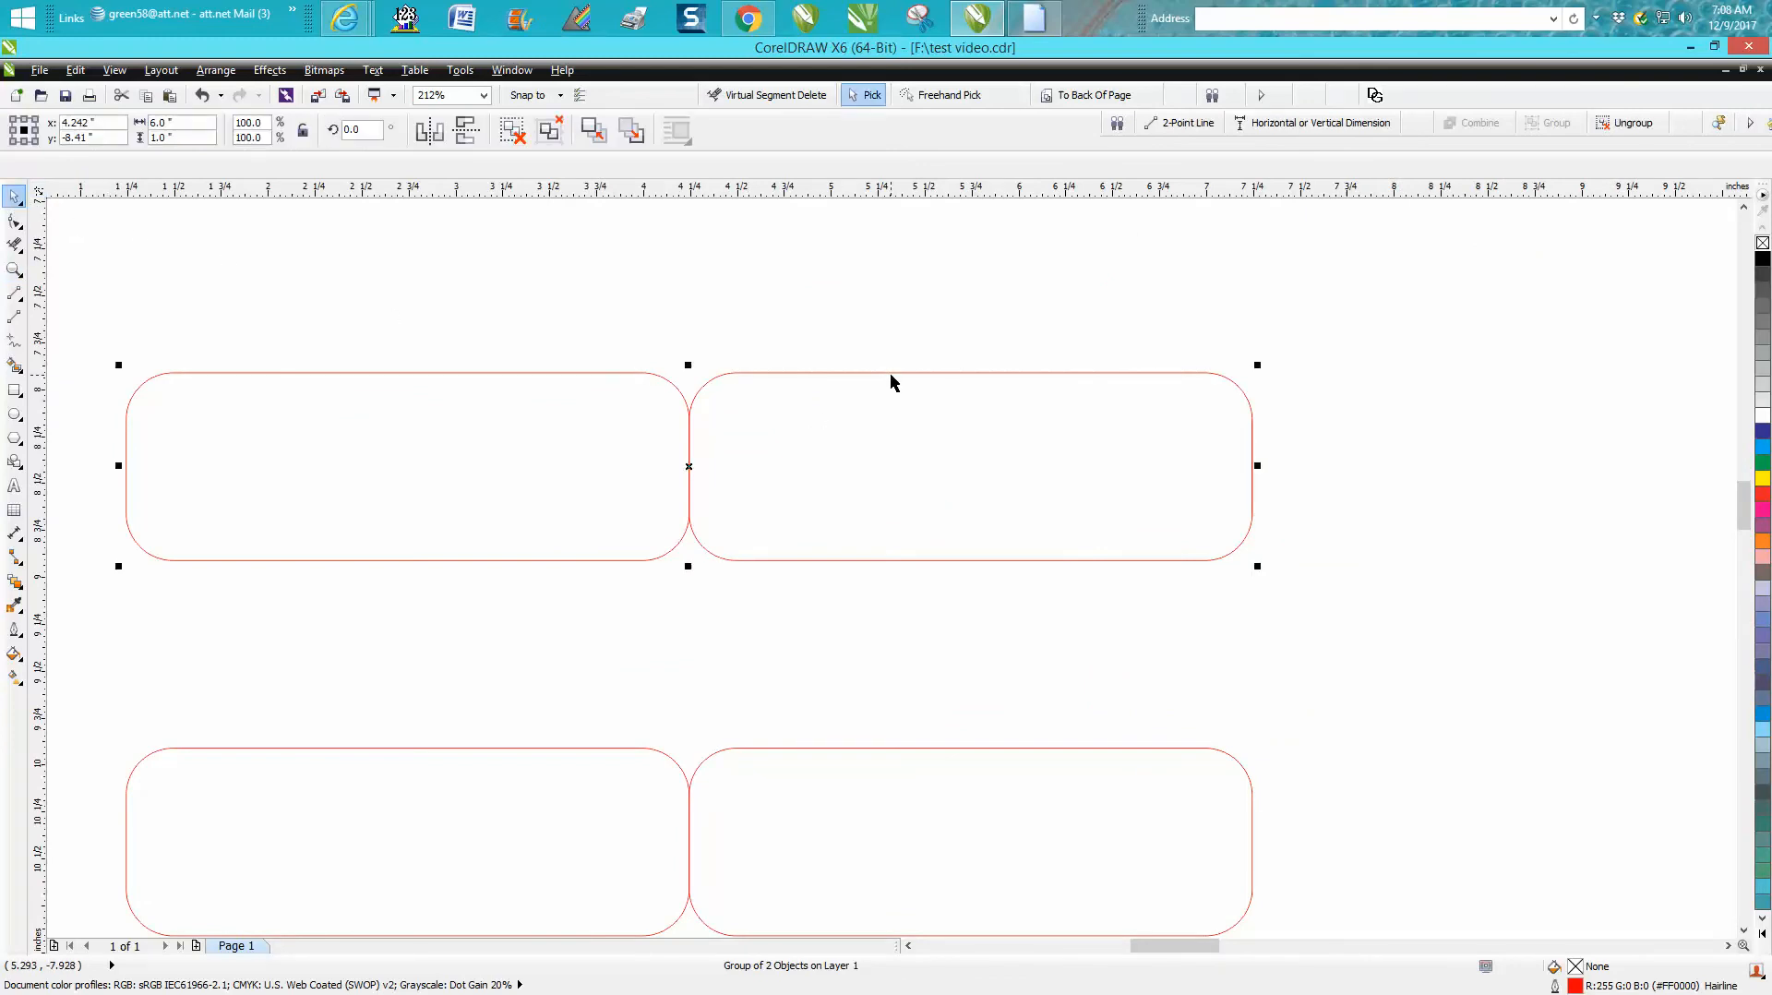
scroll(898, 336, "down", 3)
left_click_drag(669, 226, 1543, 295)
key("Up")
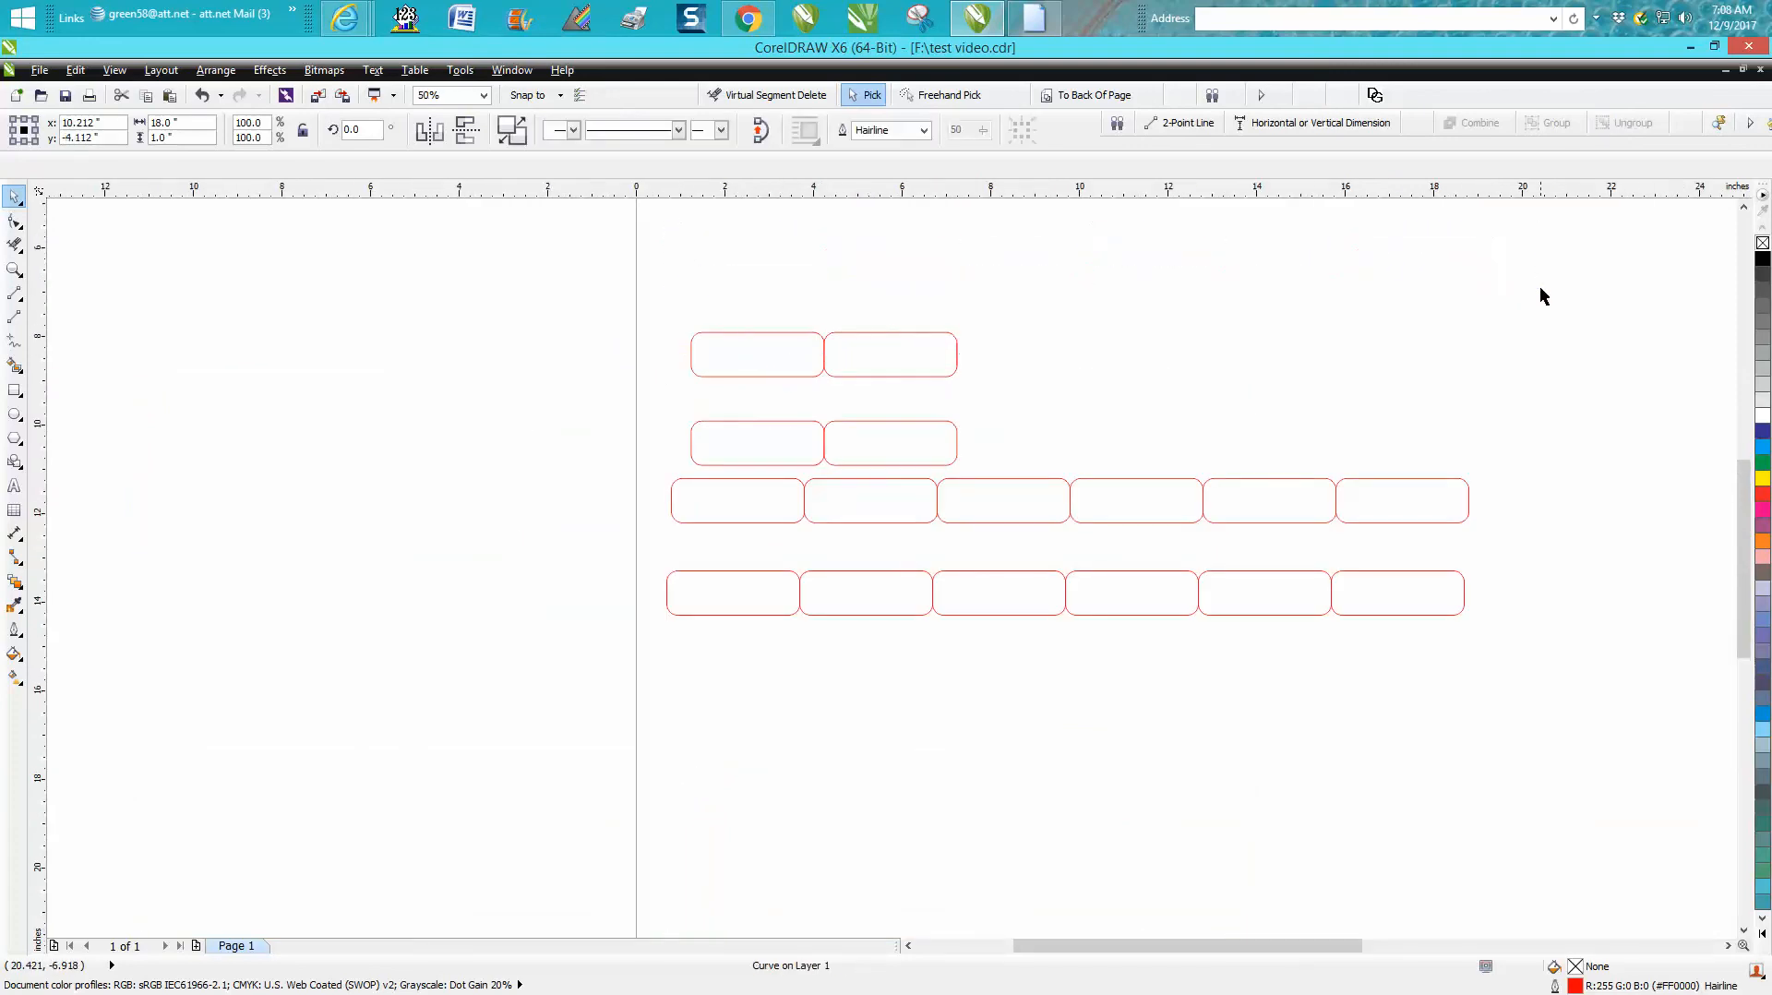
Move the mirrored group 2 inches up, away from the welded stepped curve.
left_click(734, 341)
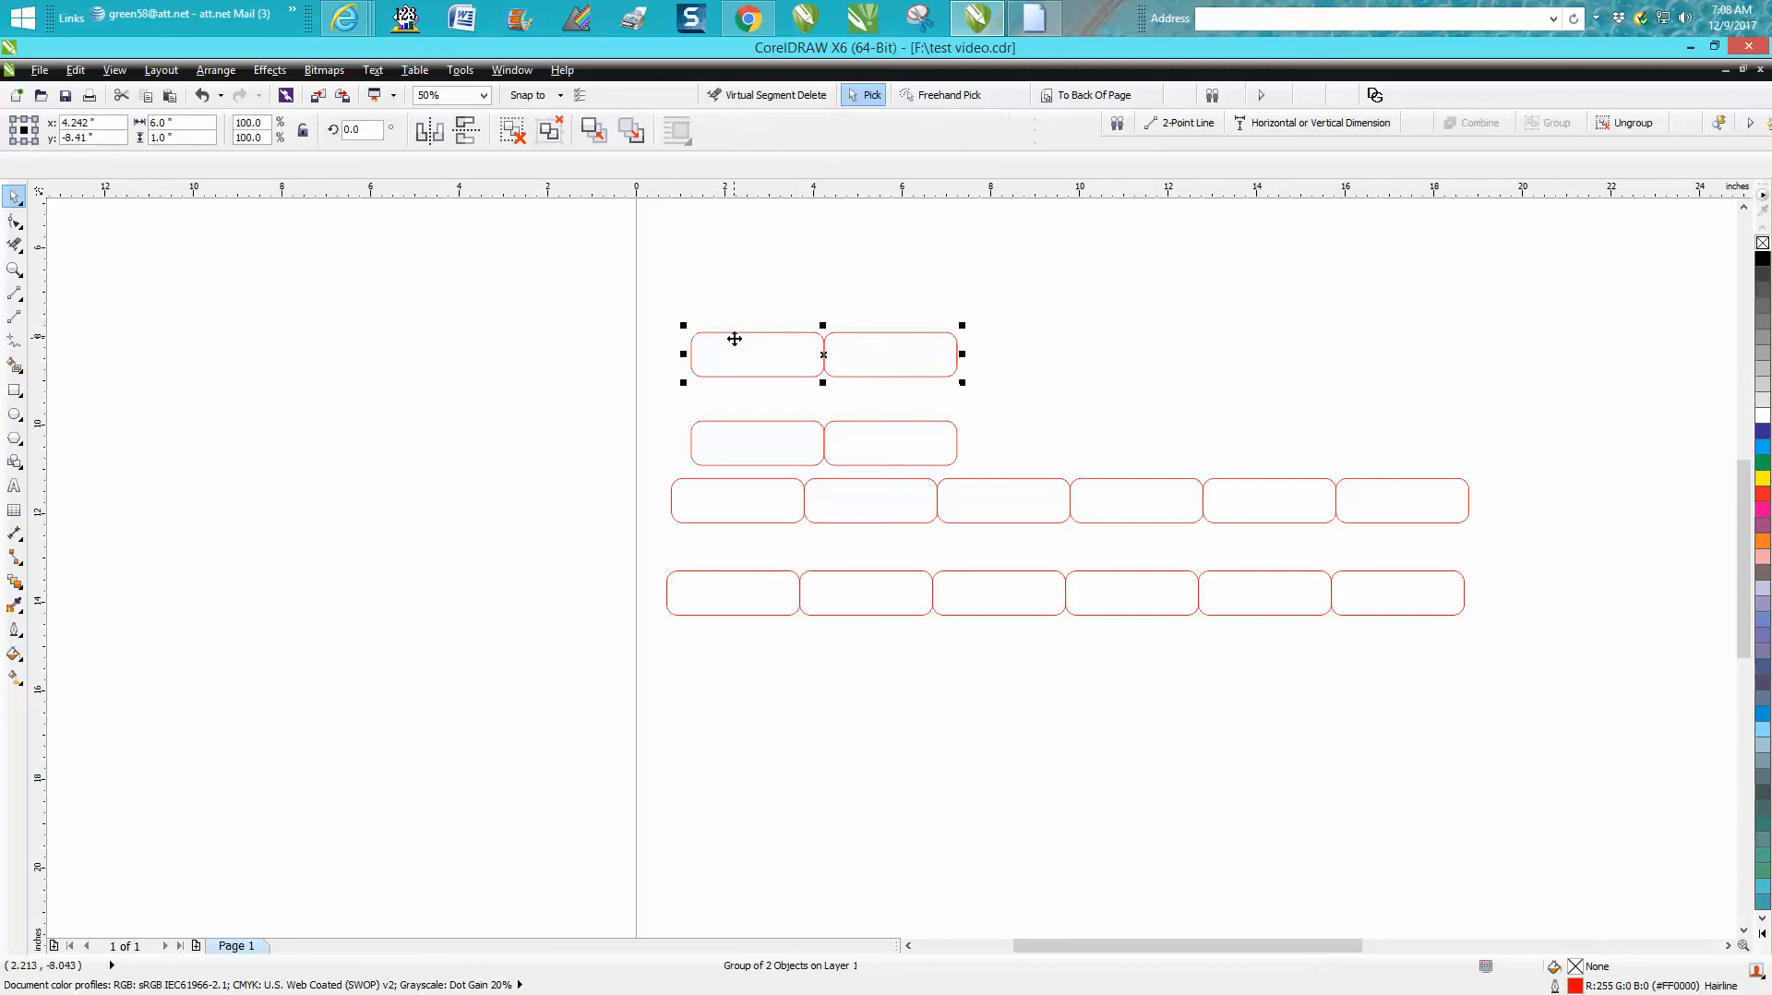
key("Up")
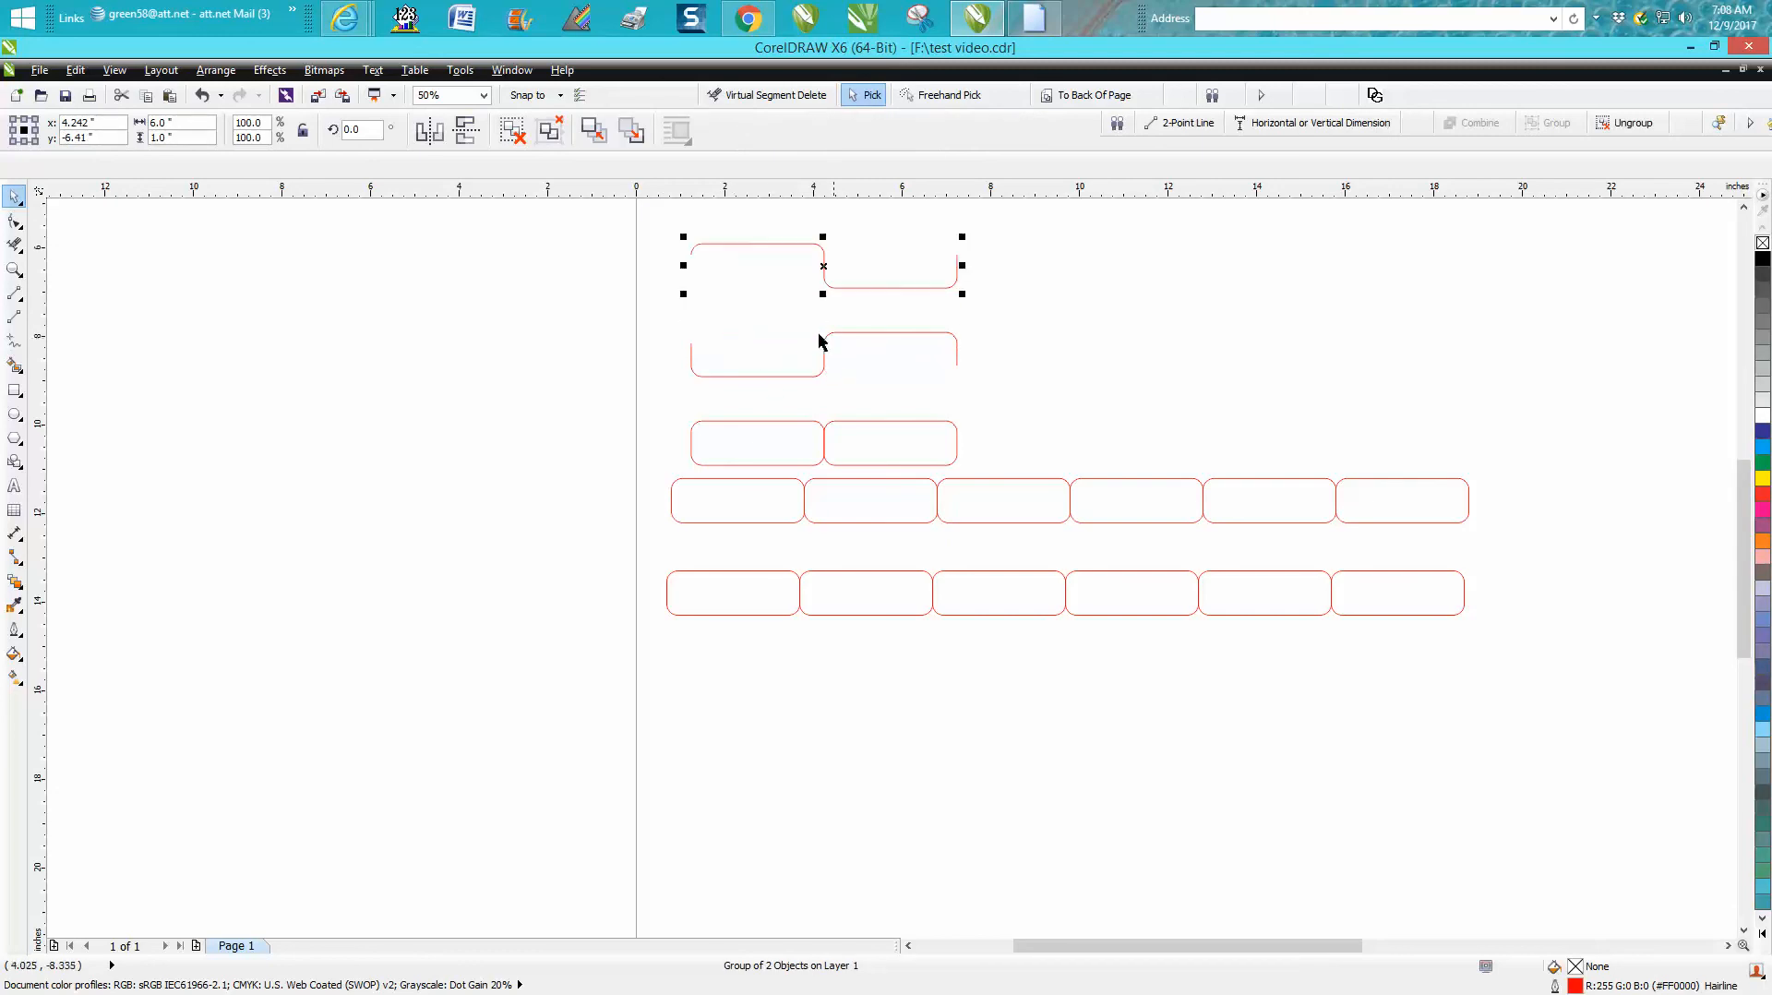
left_click(13, 268)
left_click_drag(673, 226, 886, 328)
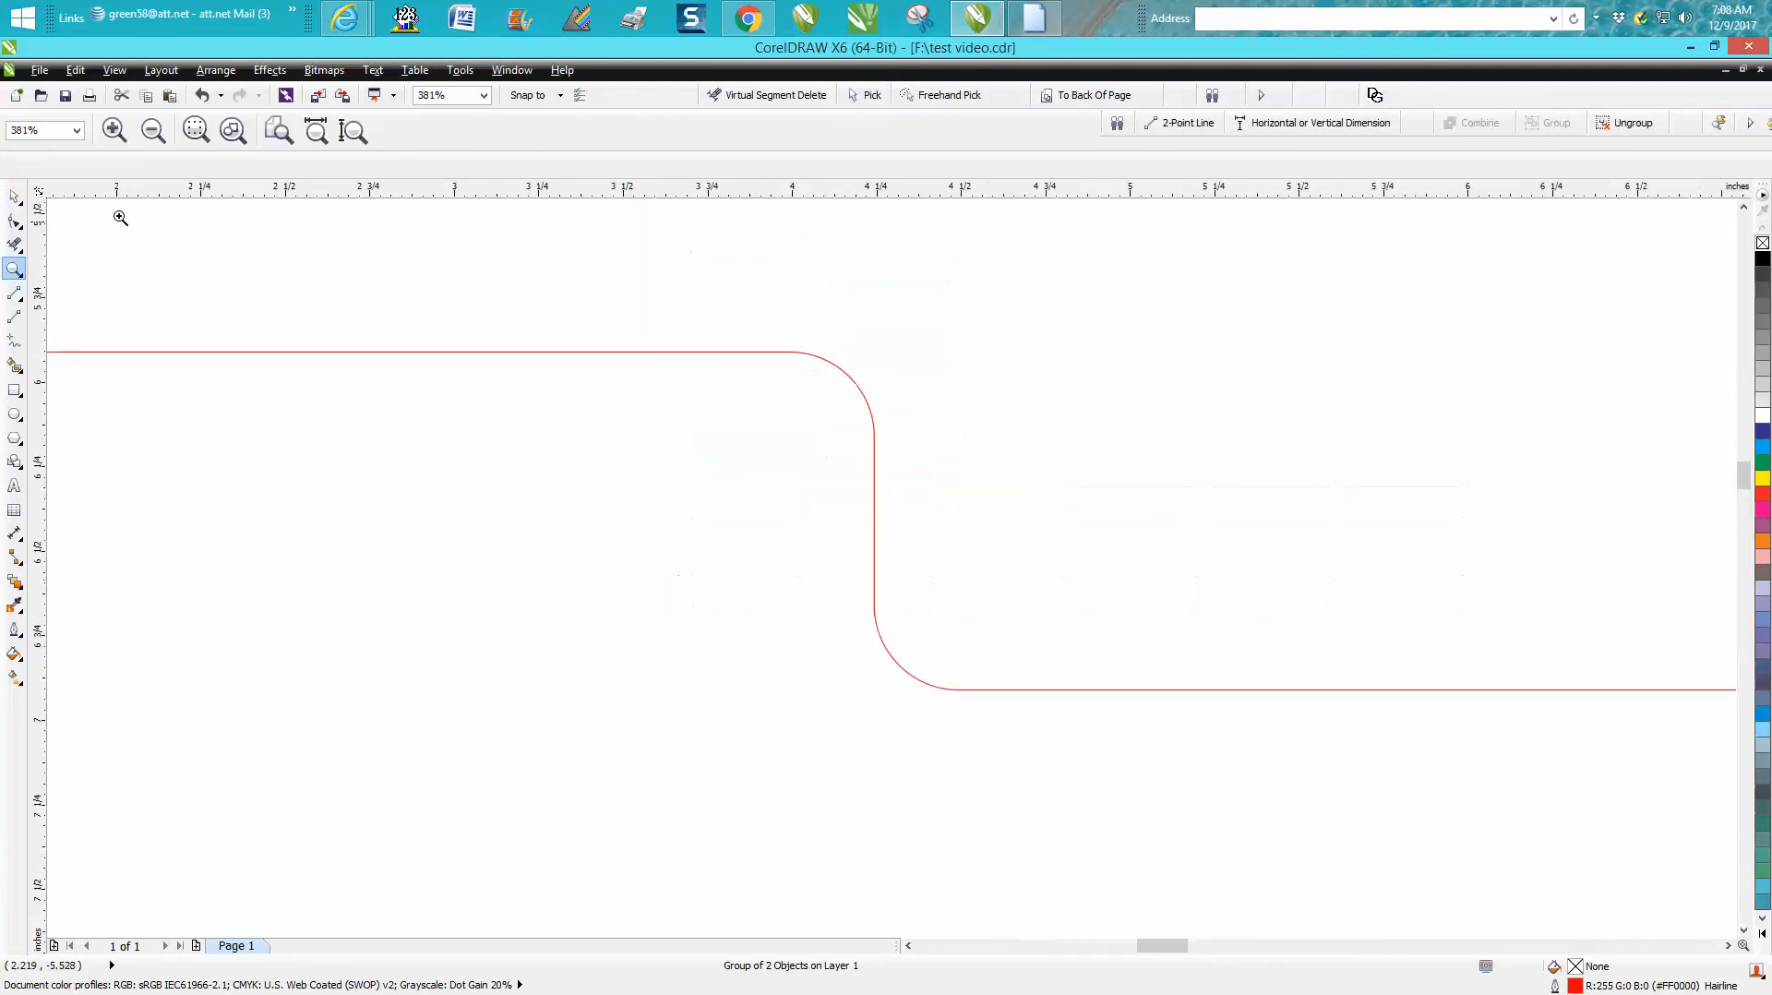
Draw two short lines across the mirrored group's vertical middle edge and remove the segment between them with Virtual Segment Delete.
left_click(14, 292)
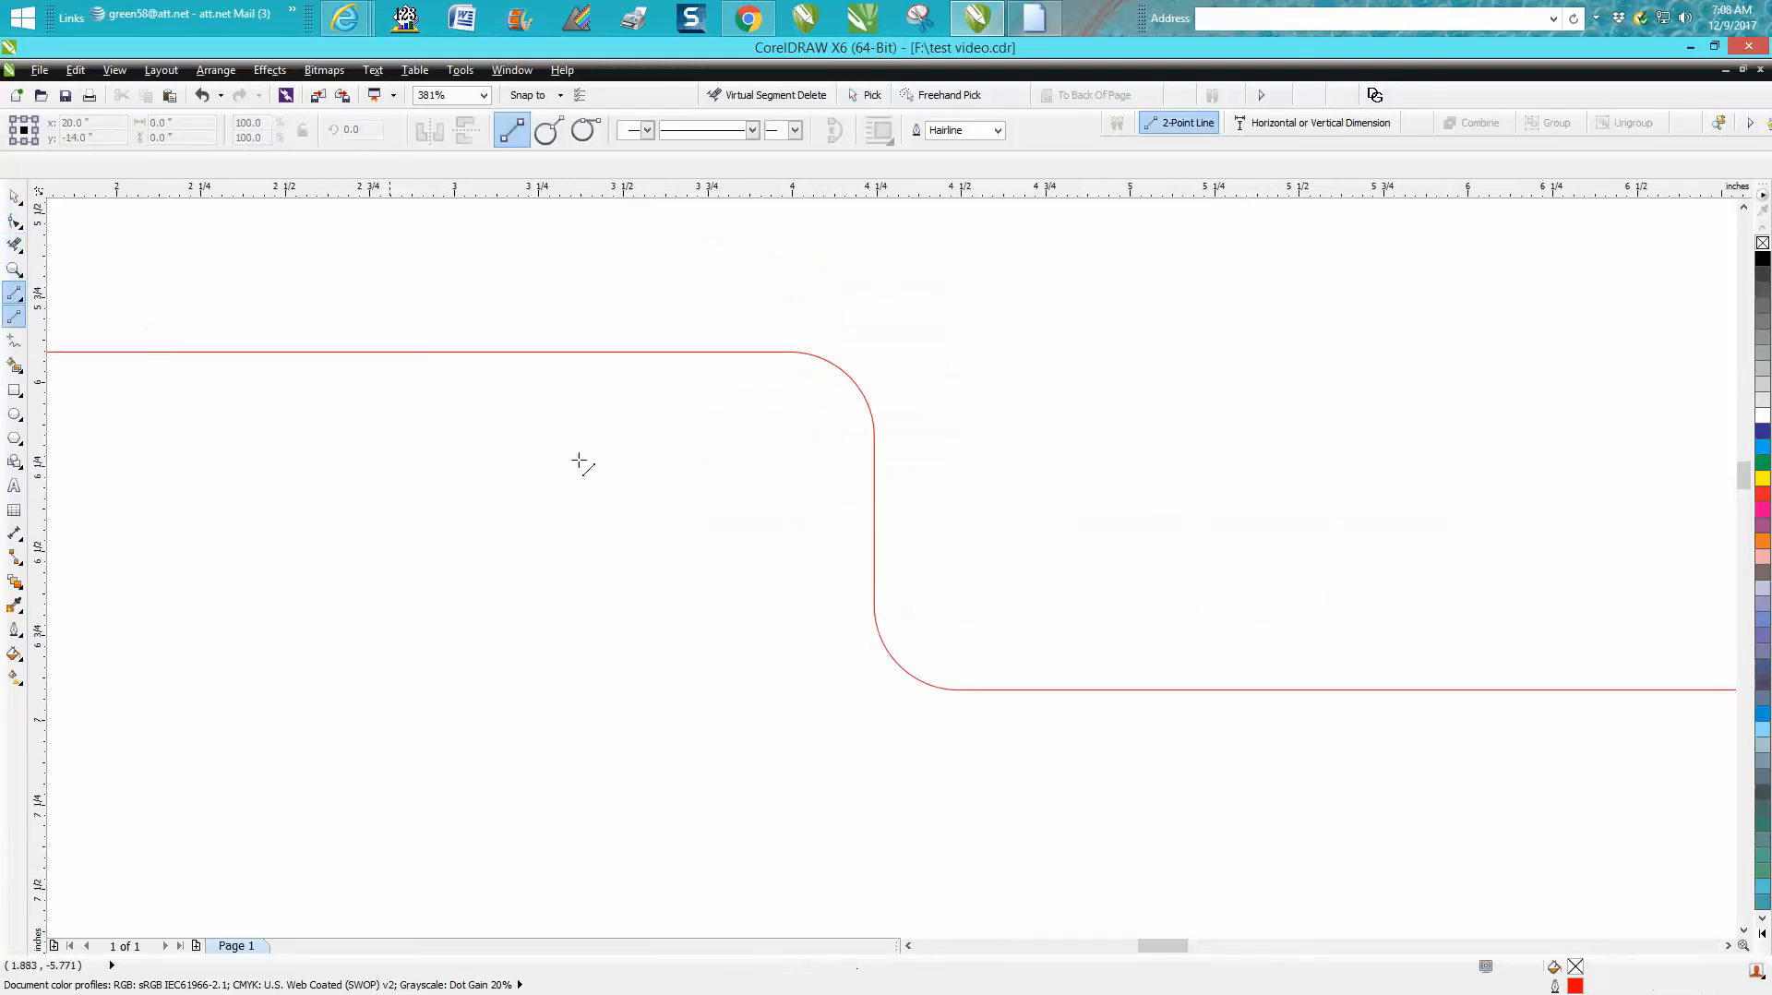
left_click_drag(921, 486, 819, 492)
left_click_drag(900, 532, 794, 536)
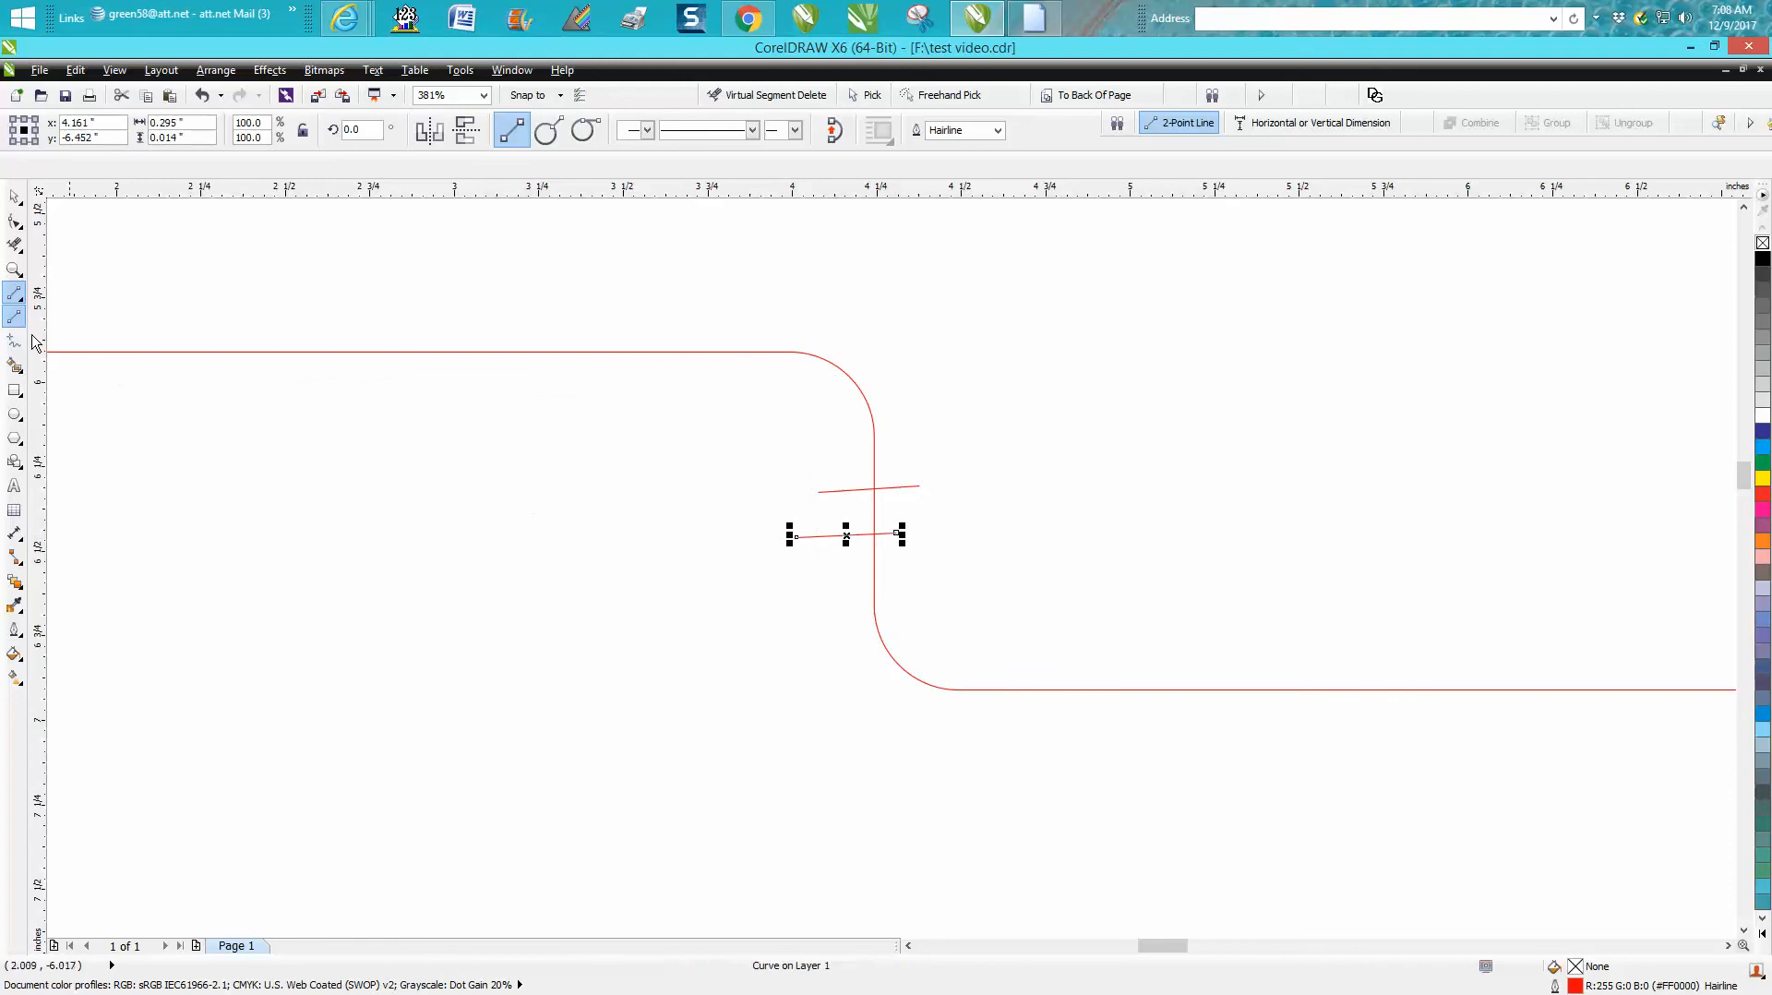
left_click(13, 244)
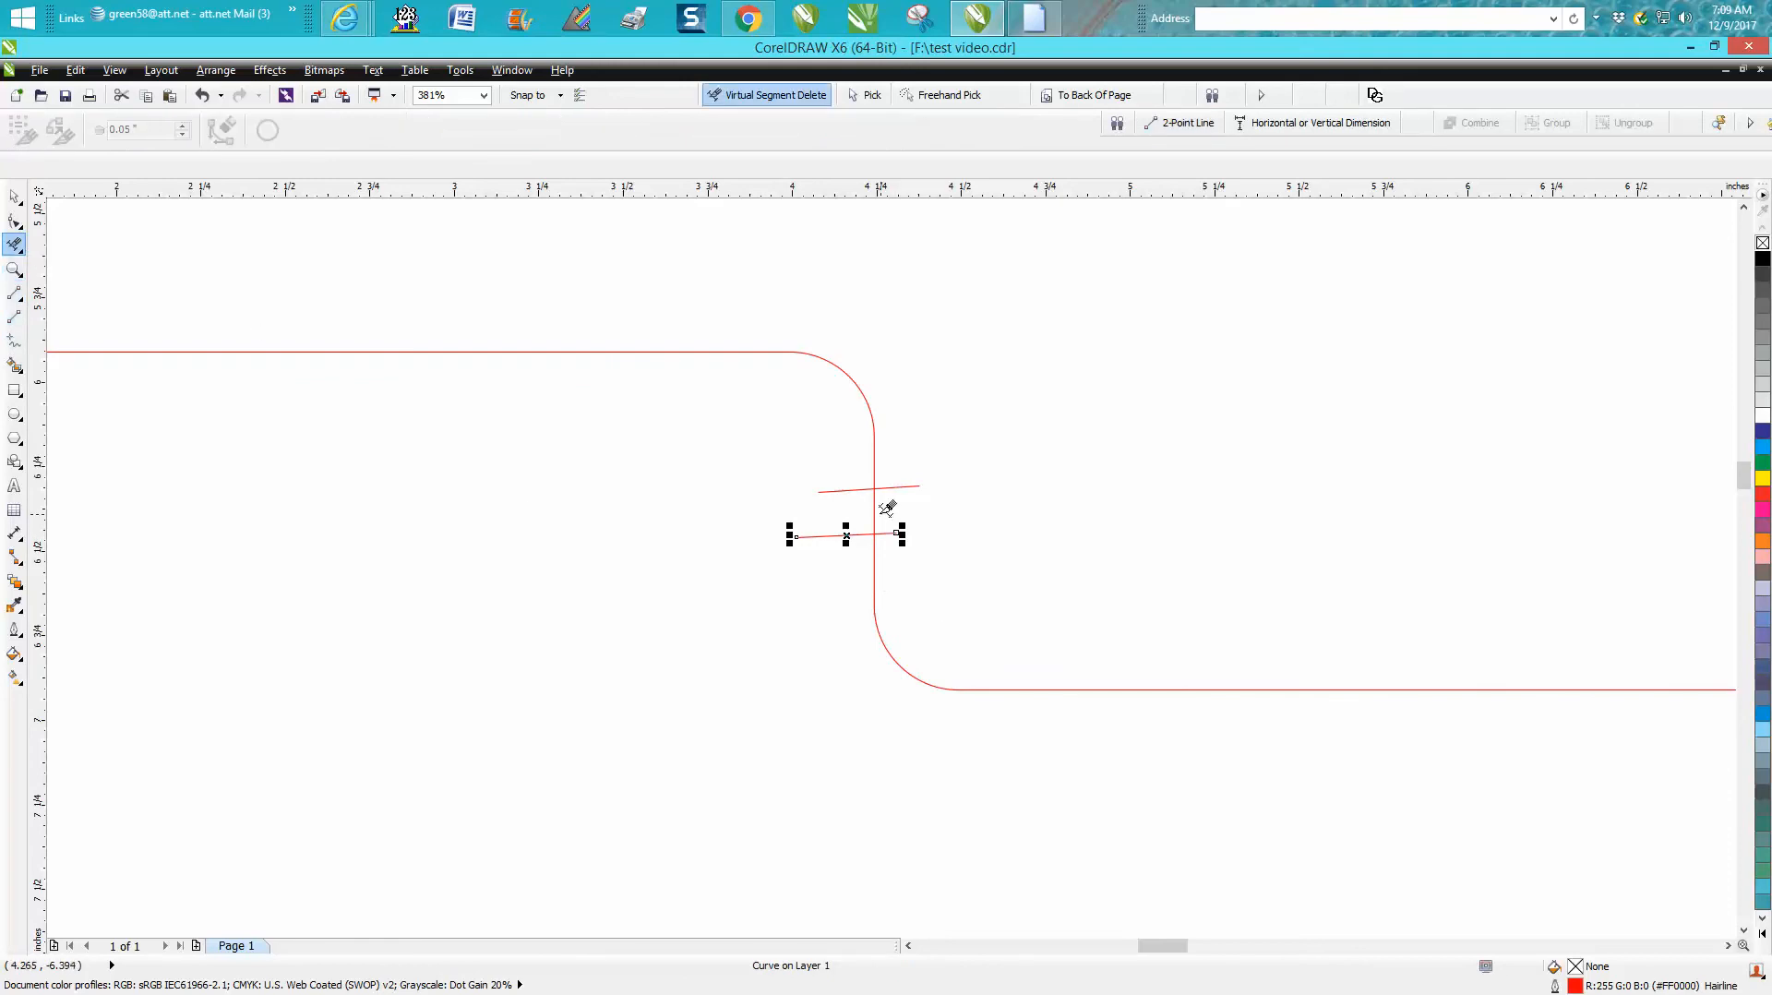
left_click(876, 497)
Delete the two short helper lines crossing the broken middle edge.
left_click(14, 196)
left_click_drag(746, 458, 945, 561)
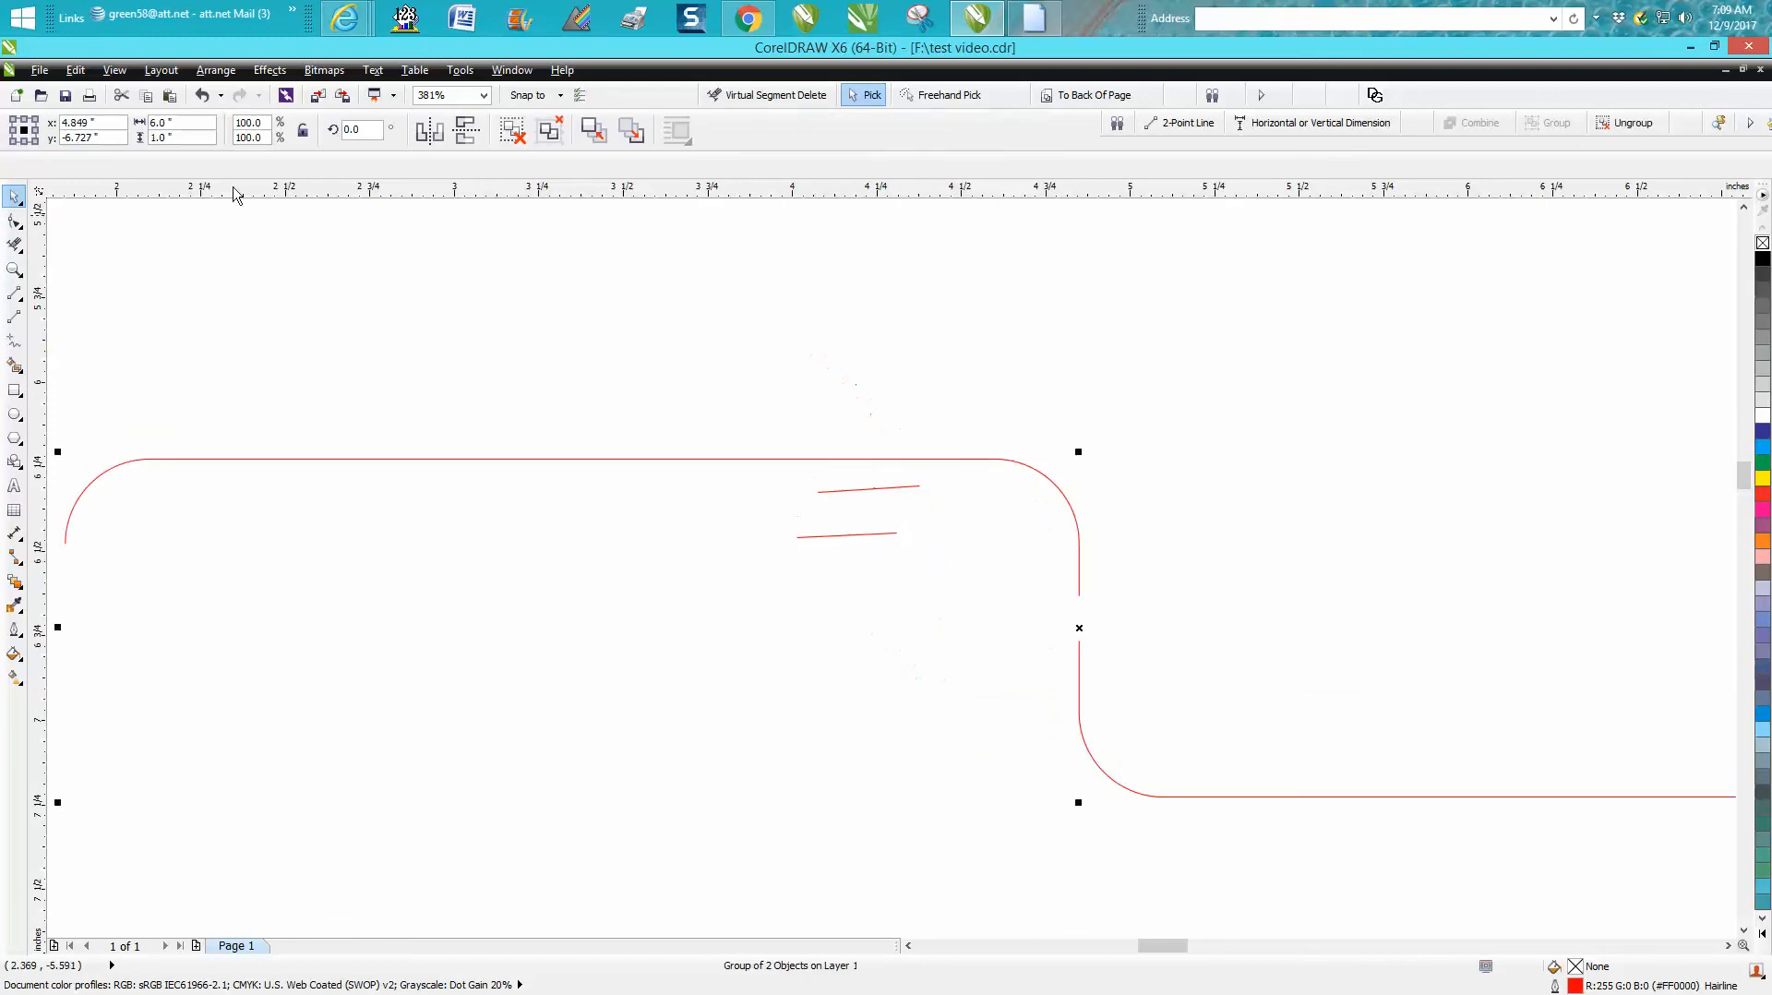
left_click(202, 95)
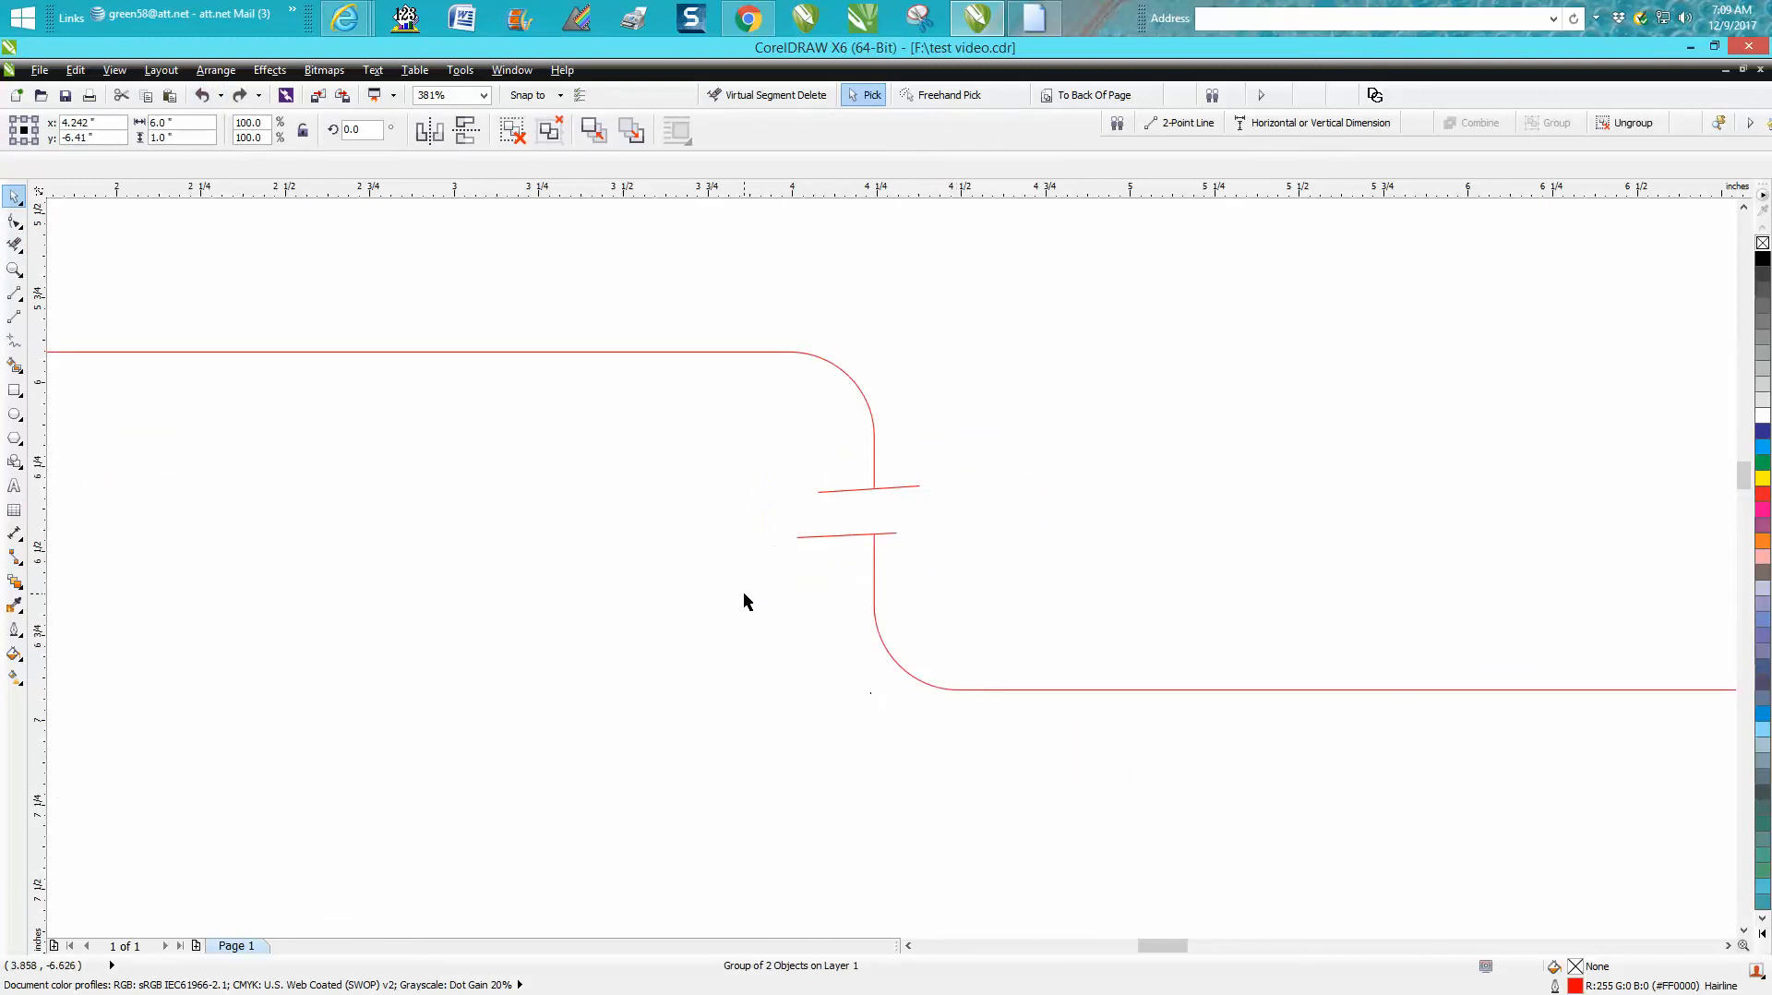
key("Delete")
Ungroup the broken upper curves and delete the two end nodes at the middle gap to remove the leftover straight stubs.
left_click(14, 229)
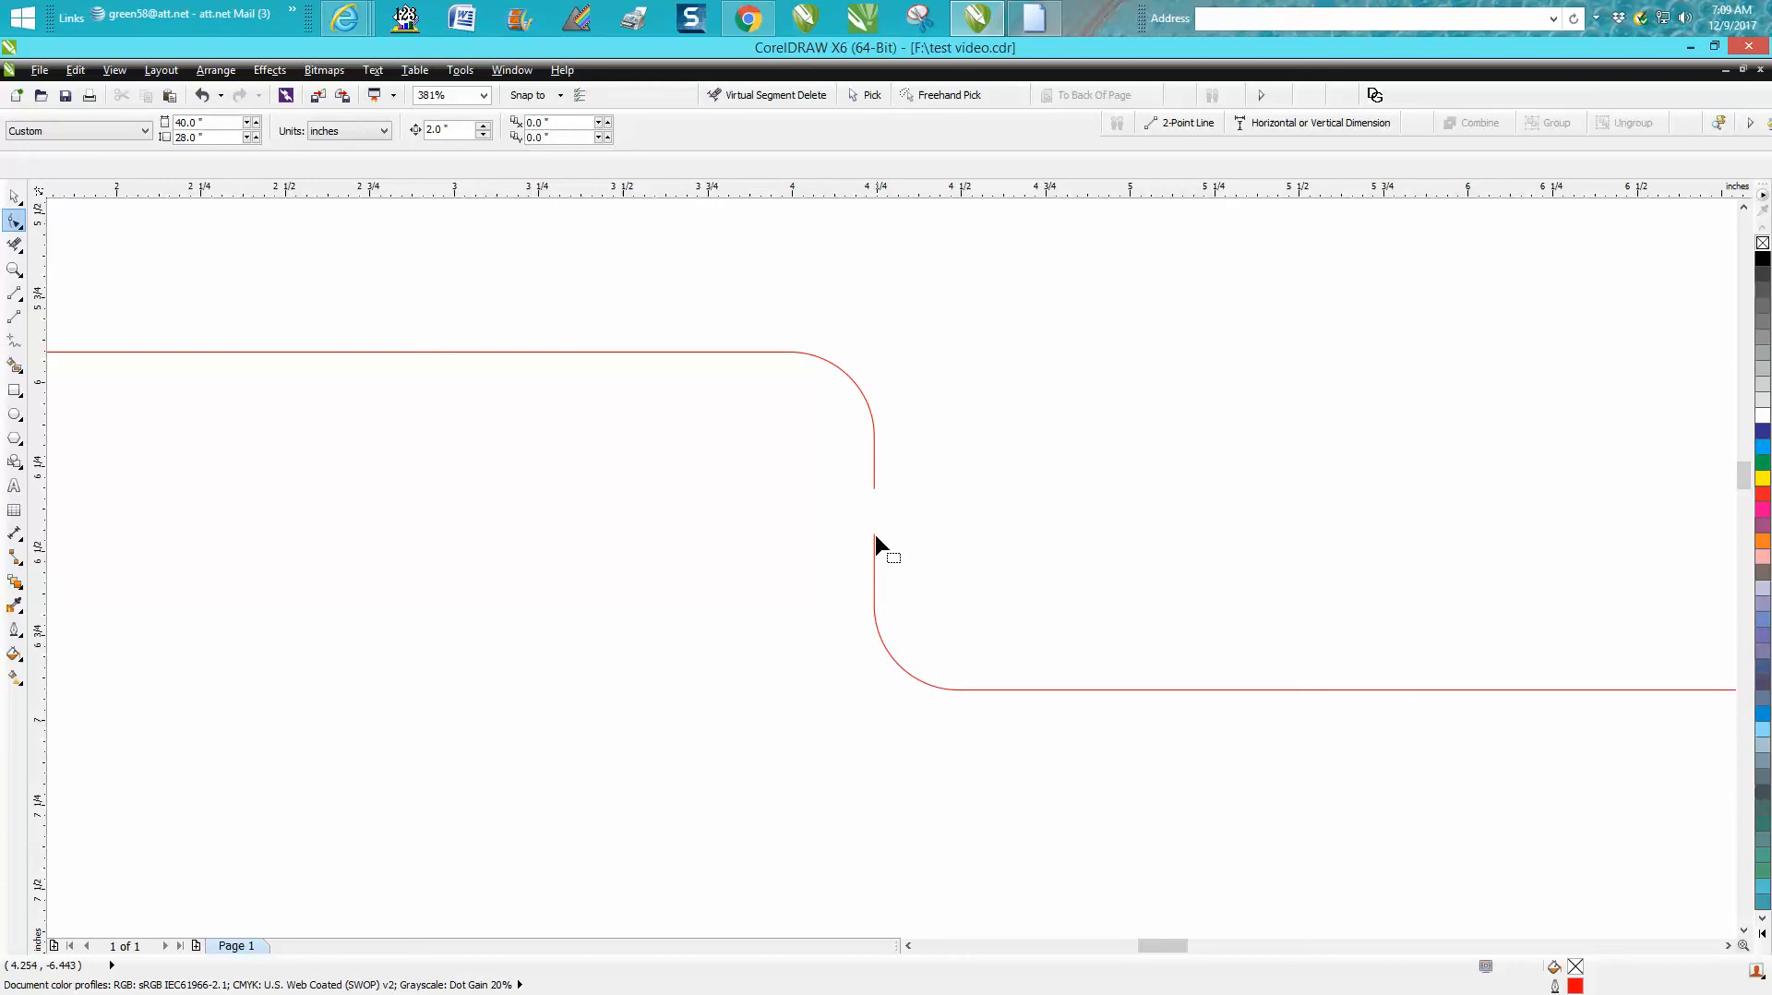
scroll(875, 543, "down", 3)
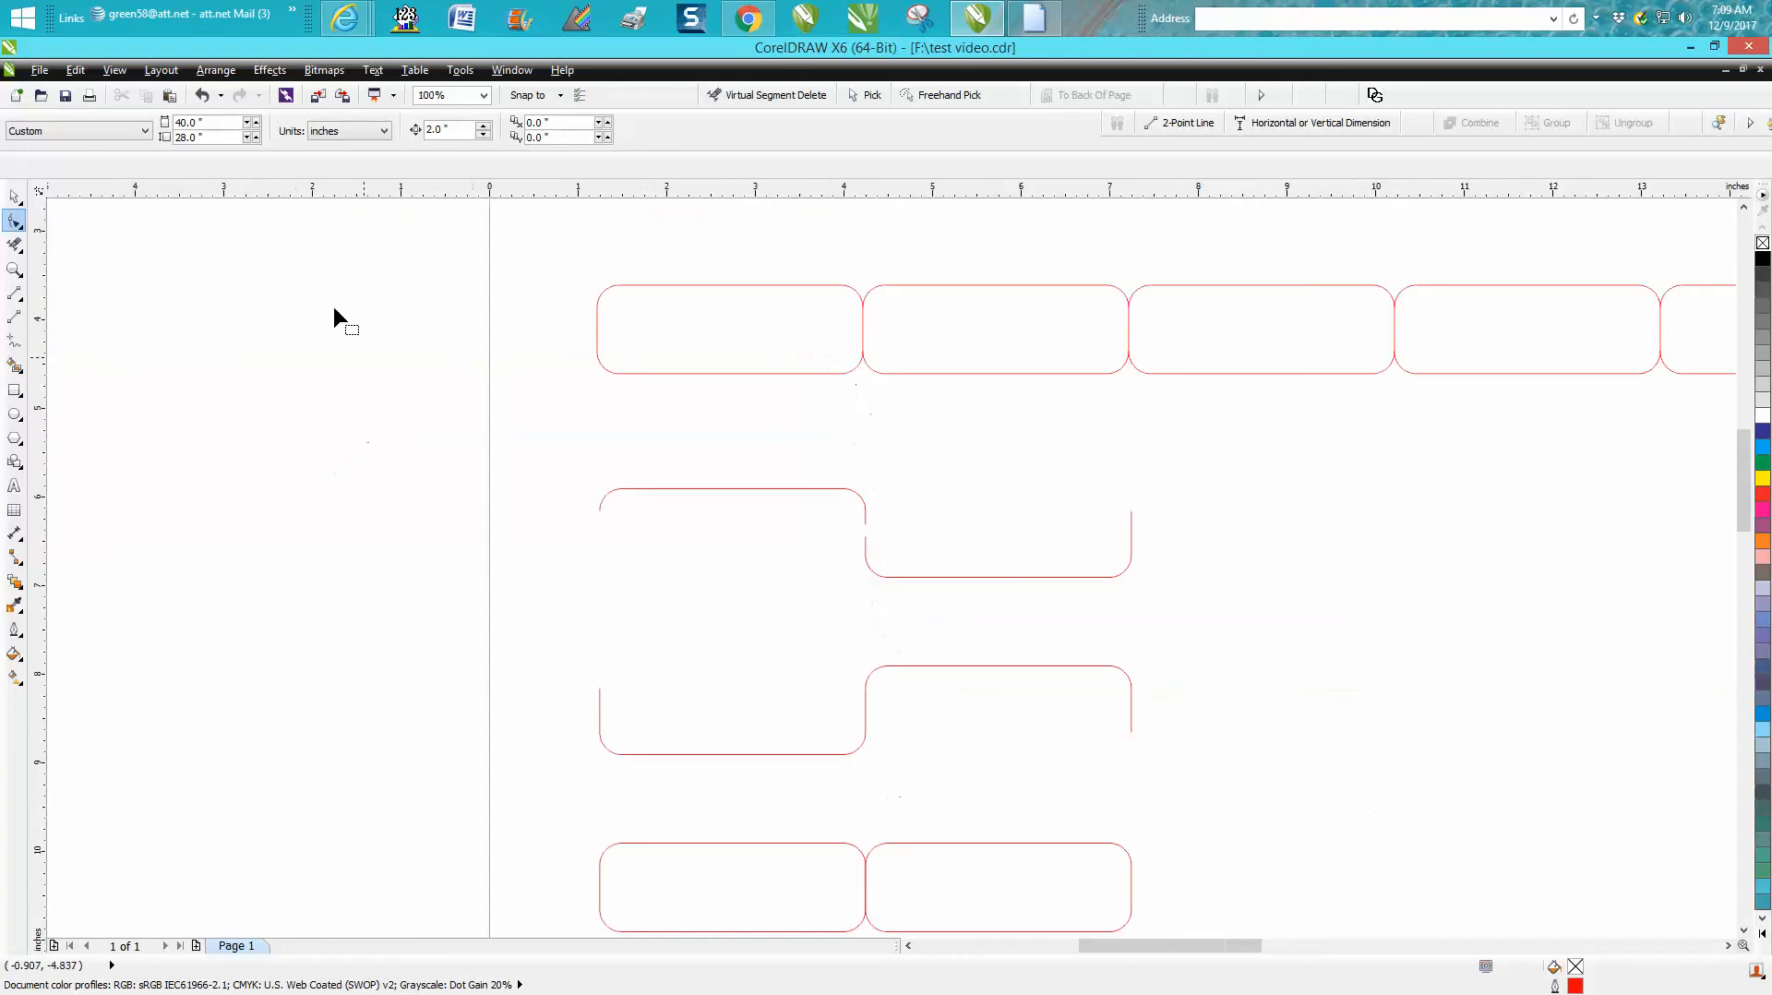
left_click(20, 197)
left_click_drag(584, 475, 1142, 622)
left_click(219, 74)
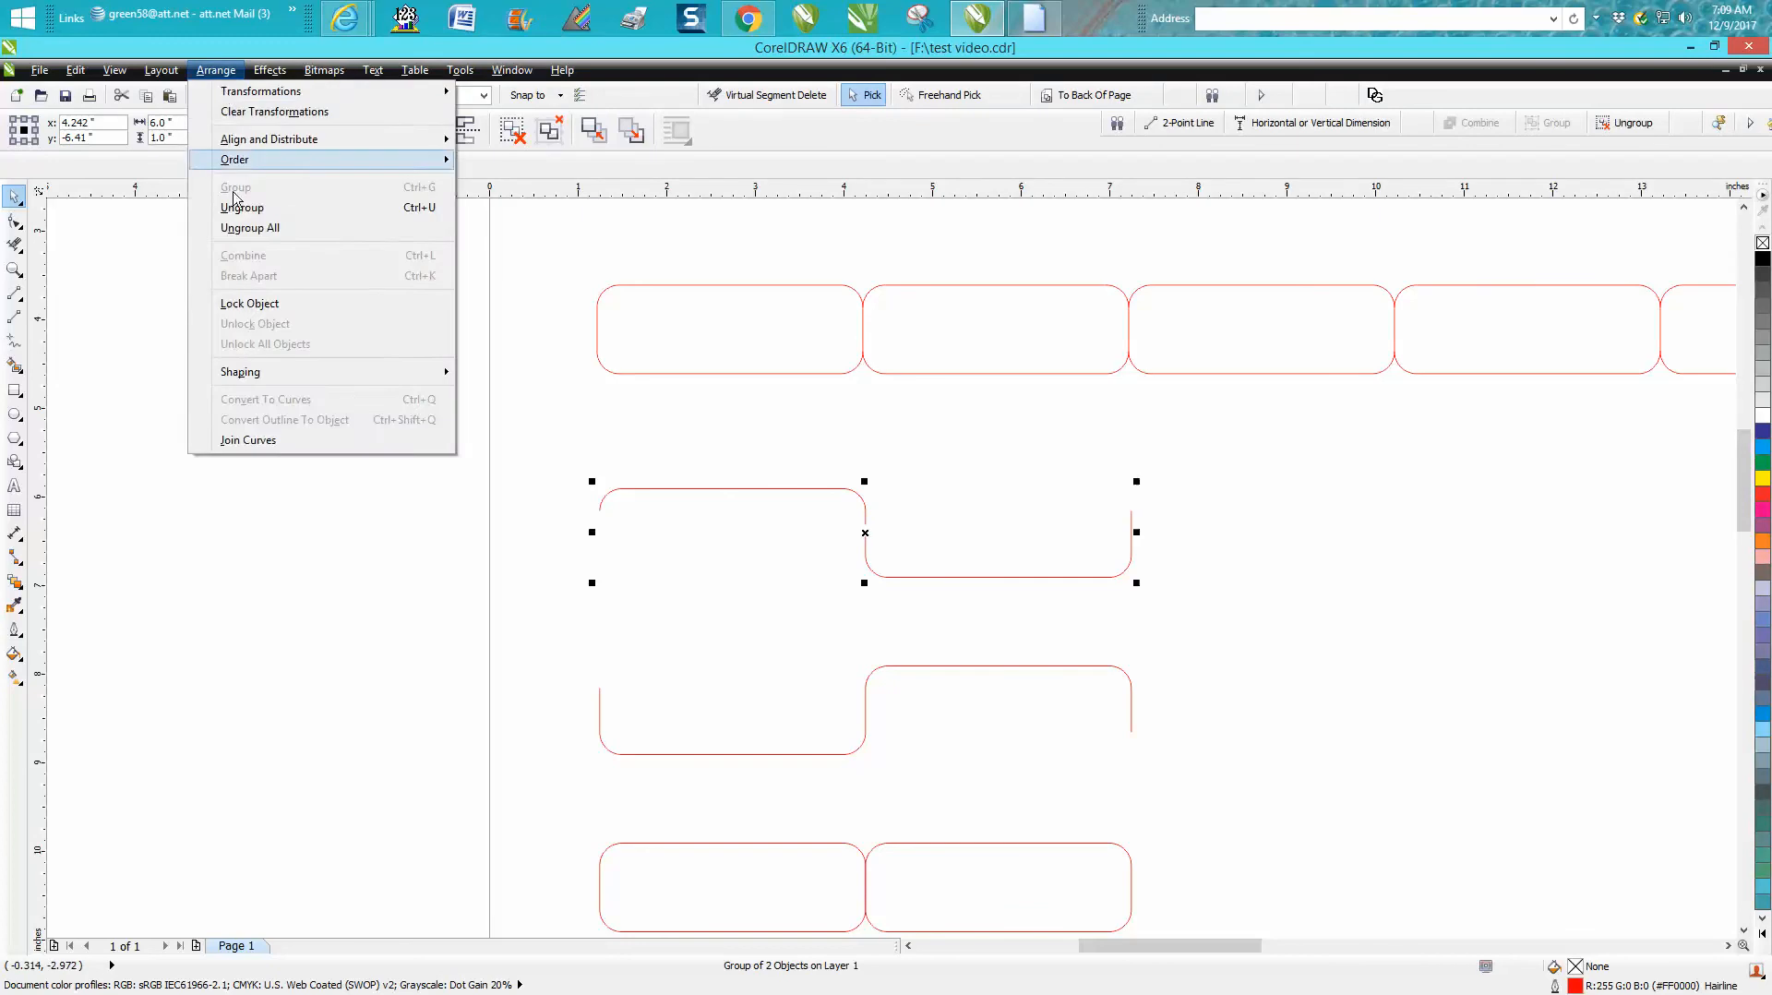
left_click(244, 209)
left_click(24, 225)
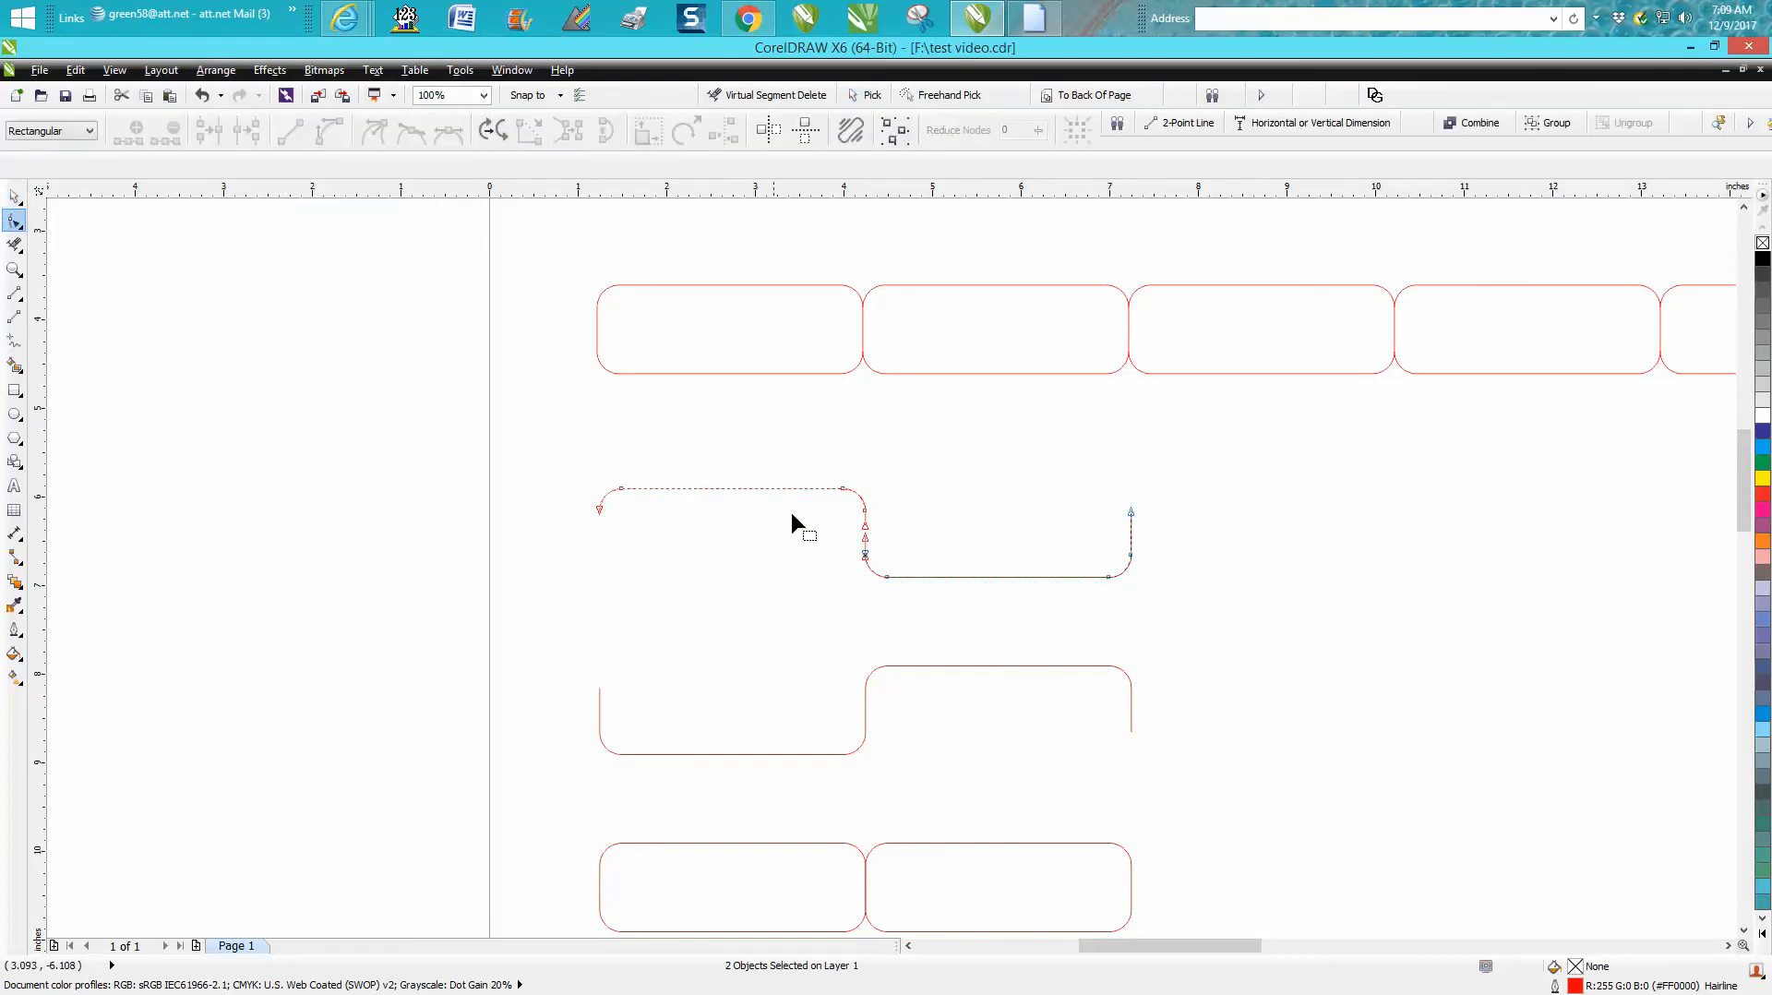
left_click_drag(904, 552, 907, 551)
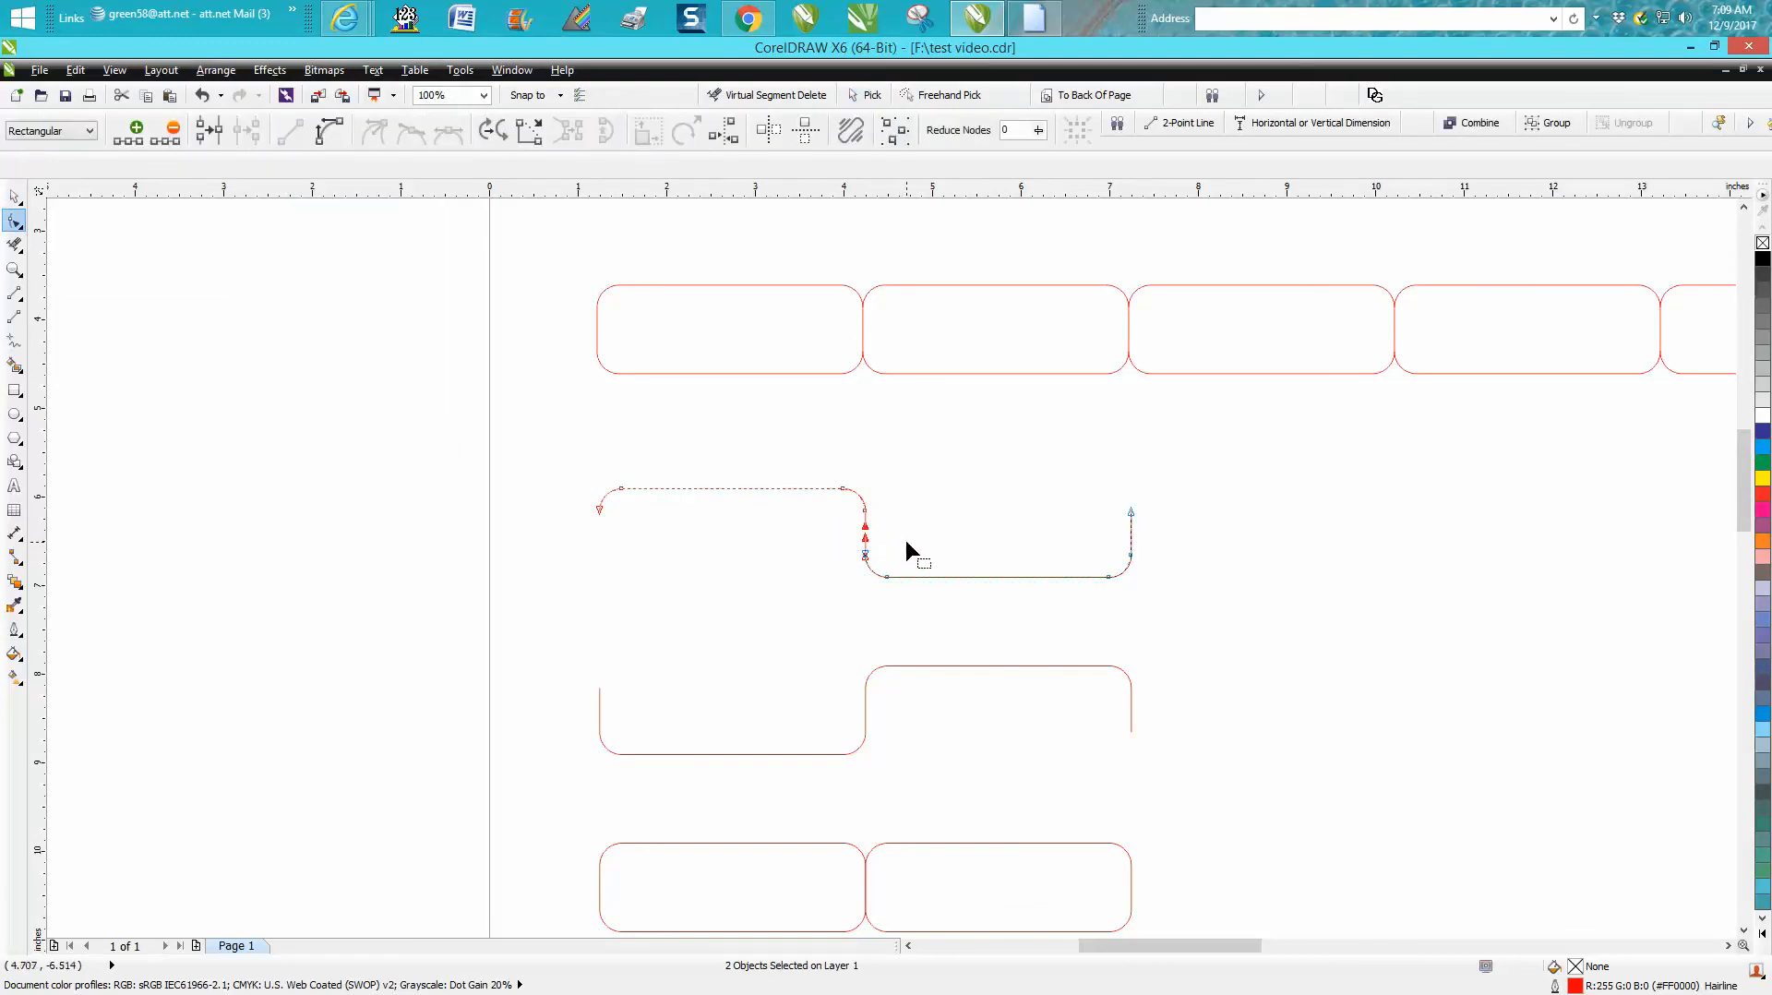
Shift the two upper curves 2 inches down and back up to check their fit with the lower curve.
left_click(15, 197)
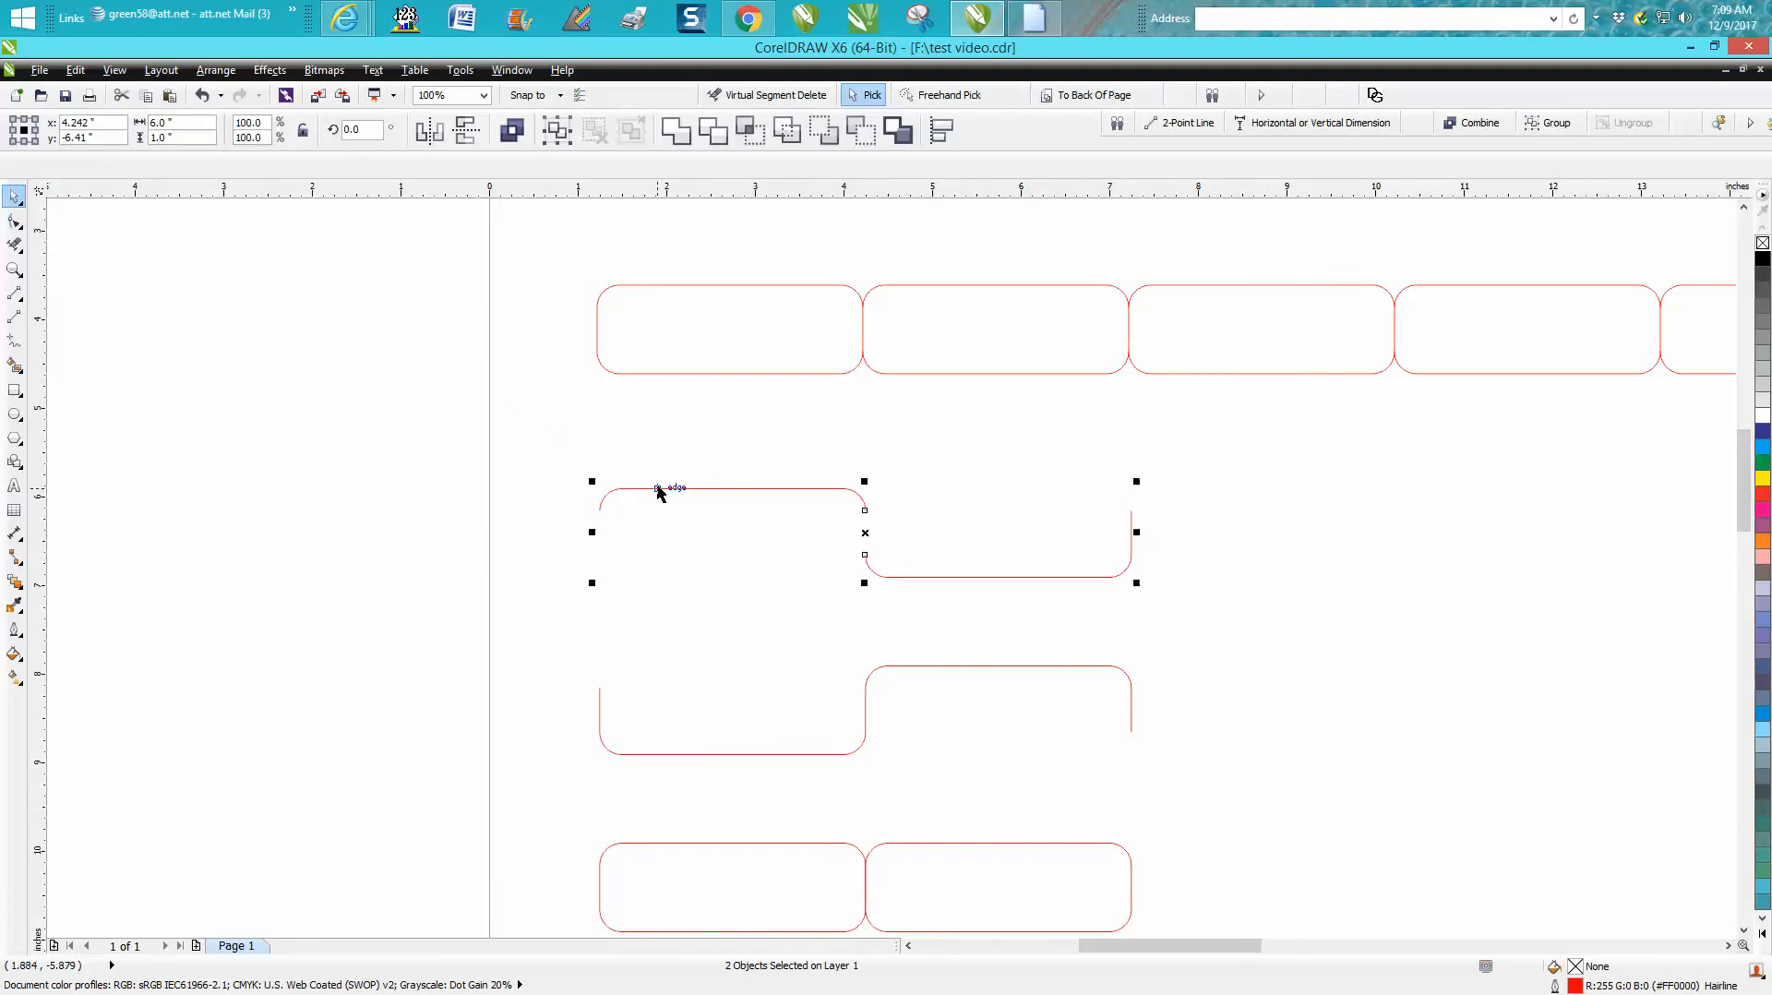
key("Down")
key("Up")
left_click(1223, 668)
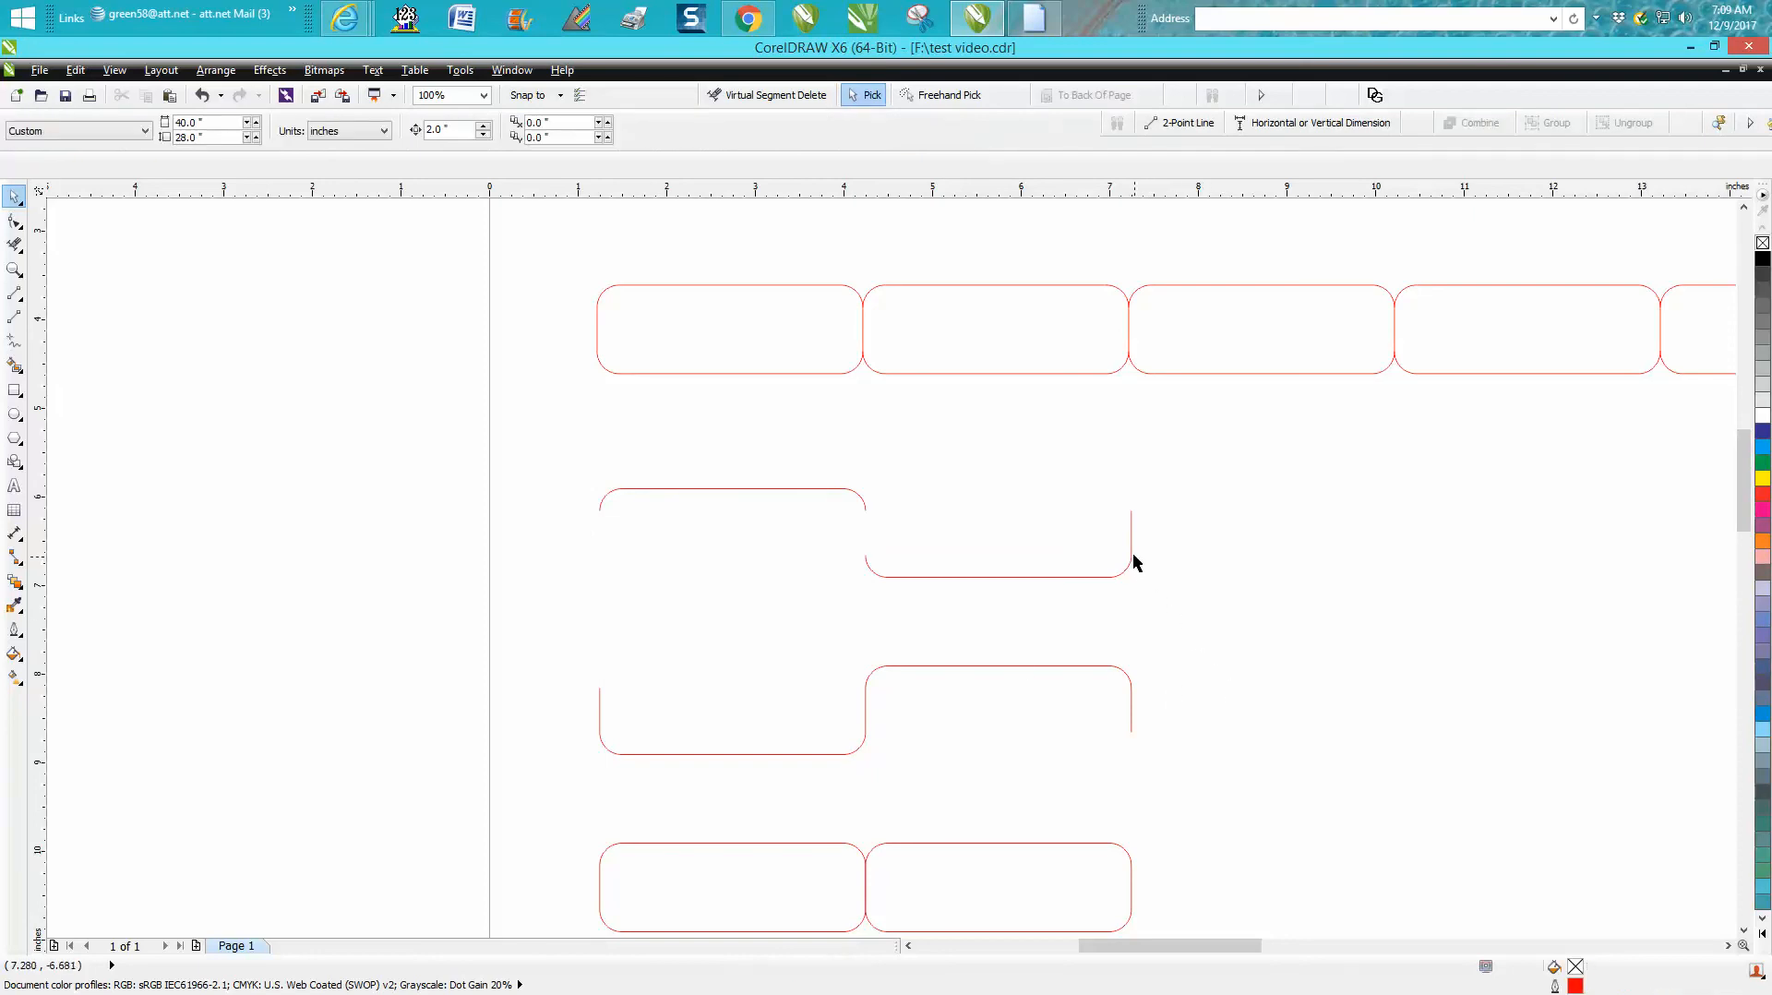
Delete the upper end node of the right-hand open curve to remove its straight right side.
left_click(17, 243)
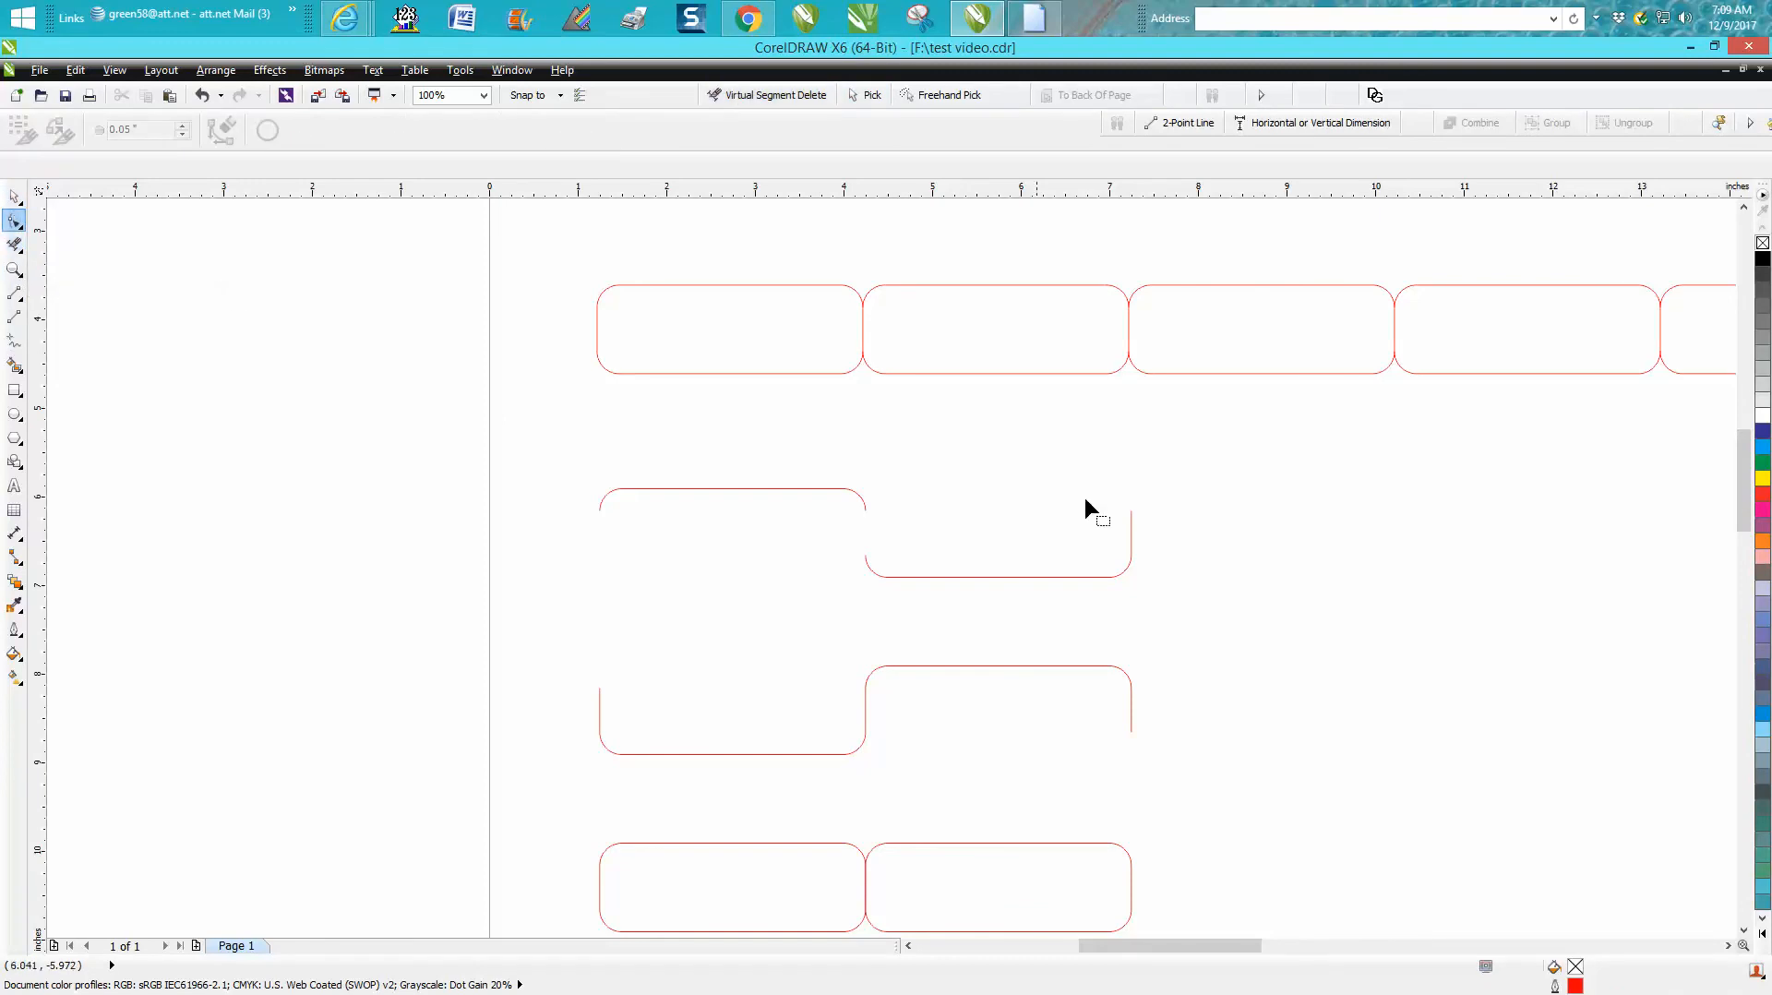
left_click(1132, 515)
left_click(1129, 512)
key("Delete")
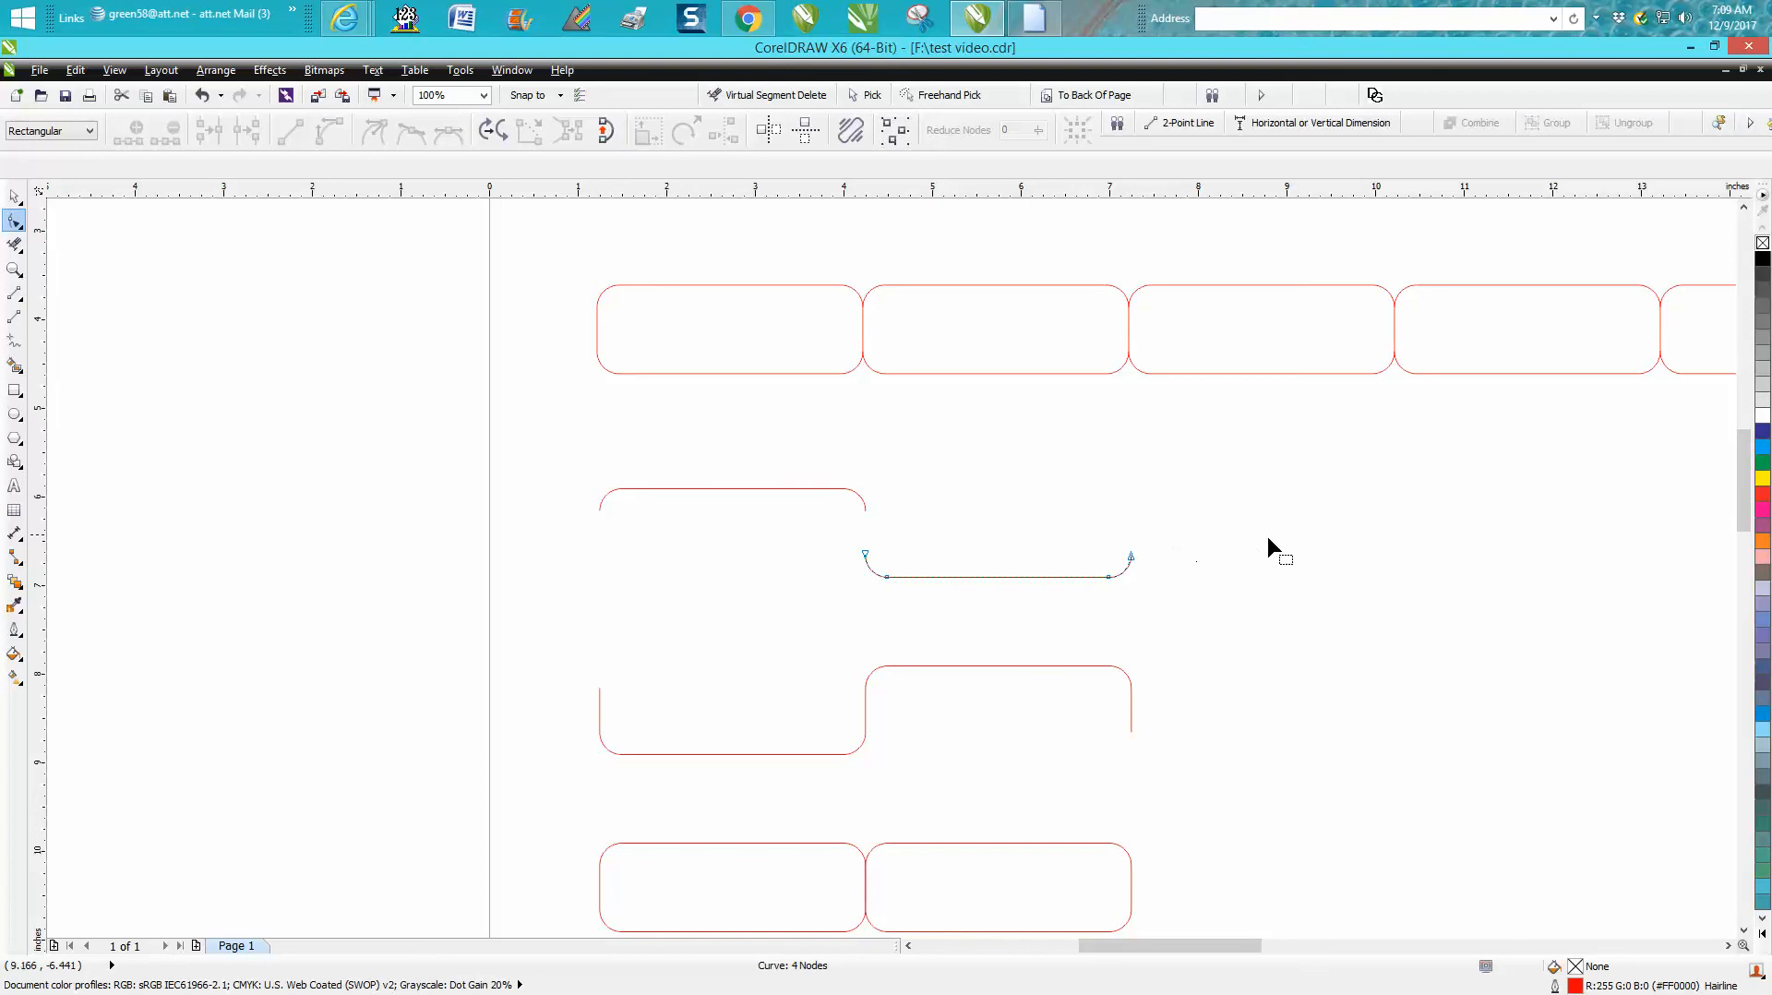
Move both trimmed upper curves 2 inches down onto the lower stepped curve.
left_click(13, 196)
left_click_drag(539, 468, 1200, 660)
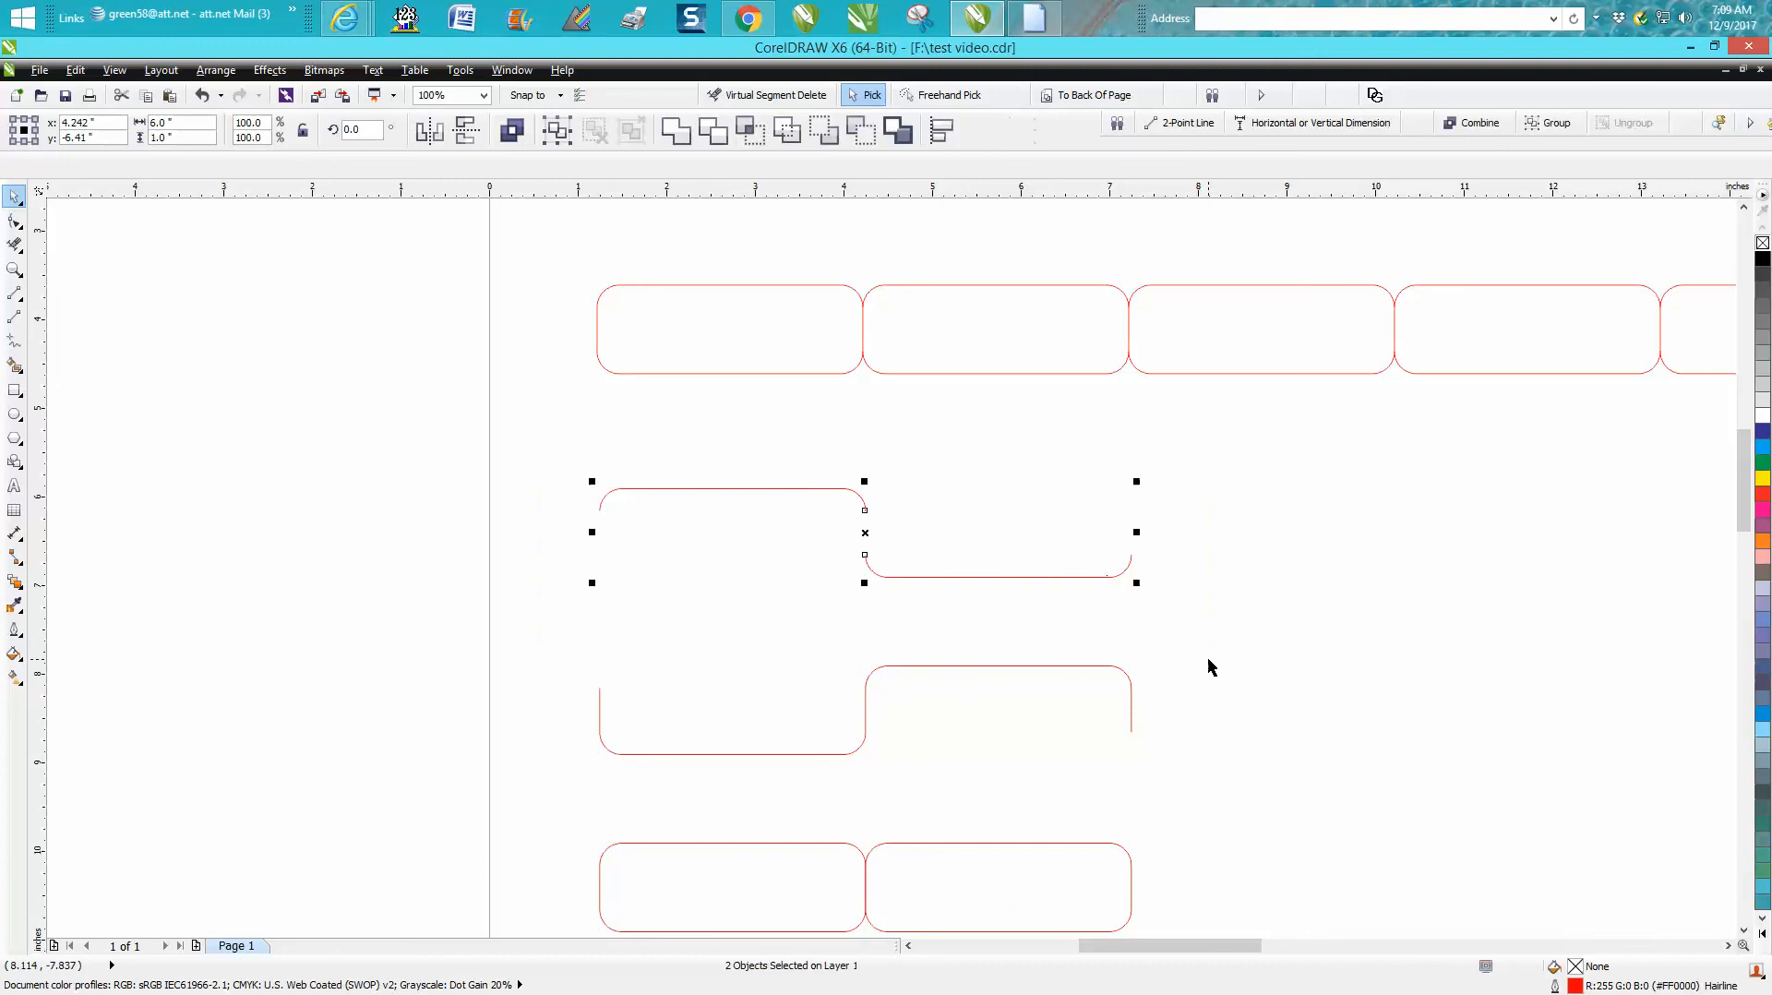
key("Down")
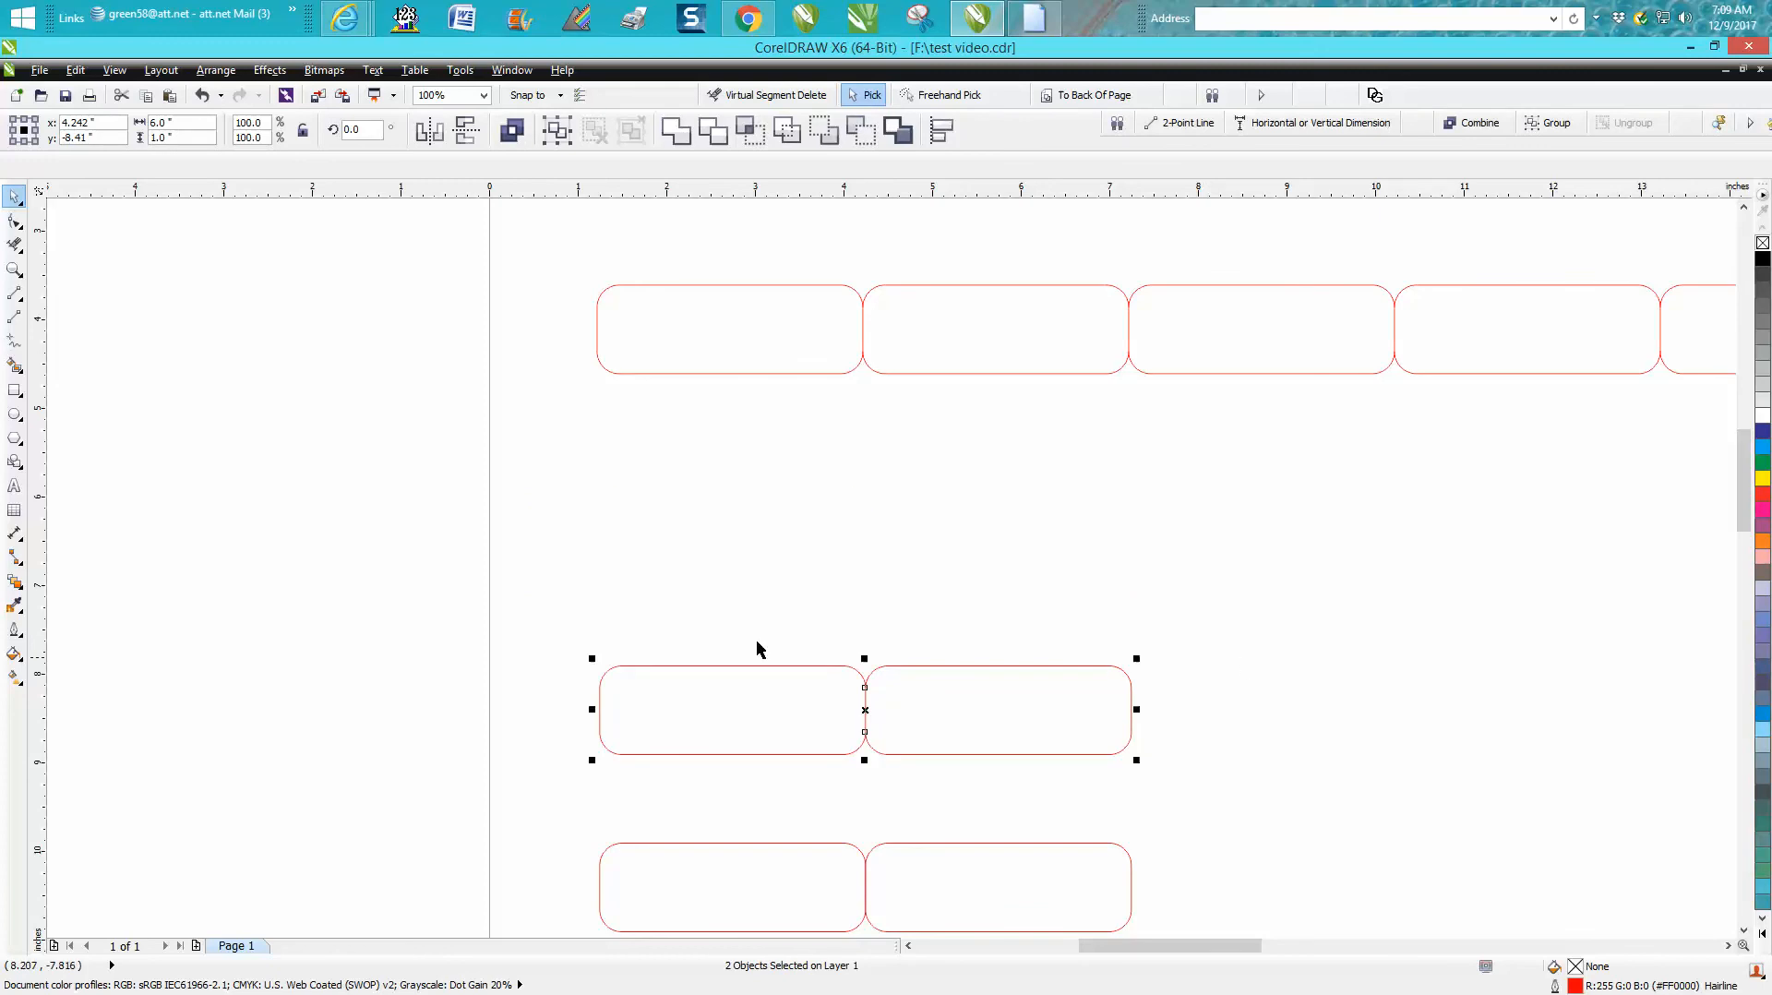
Group the three curves that form the two adjoining rounded rectangles above the other two-rectangle pair.
left_click(14, 267)
left_click_drag(535, 601, 1225, 839)
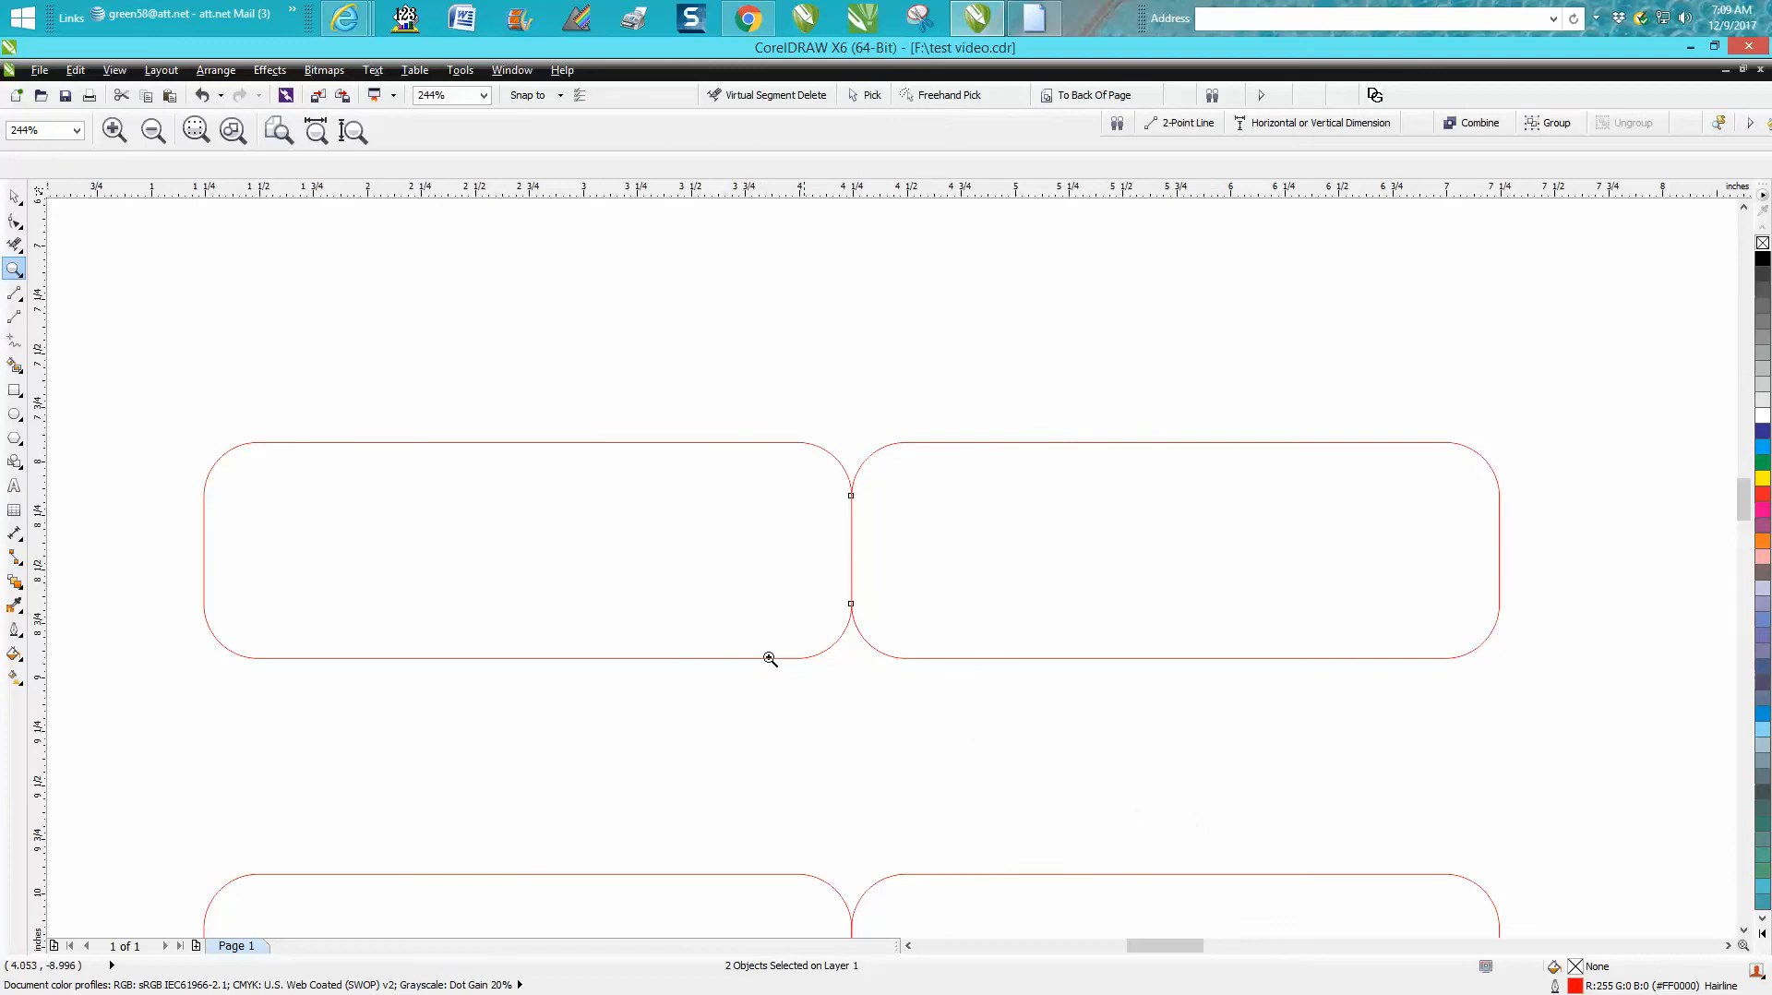
right_click(652, 593)
right_click(459, 517)
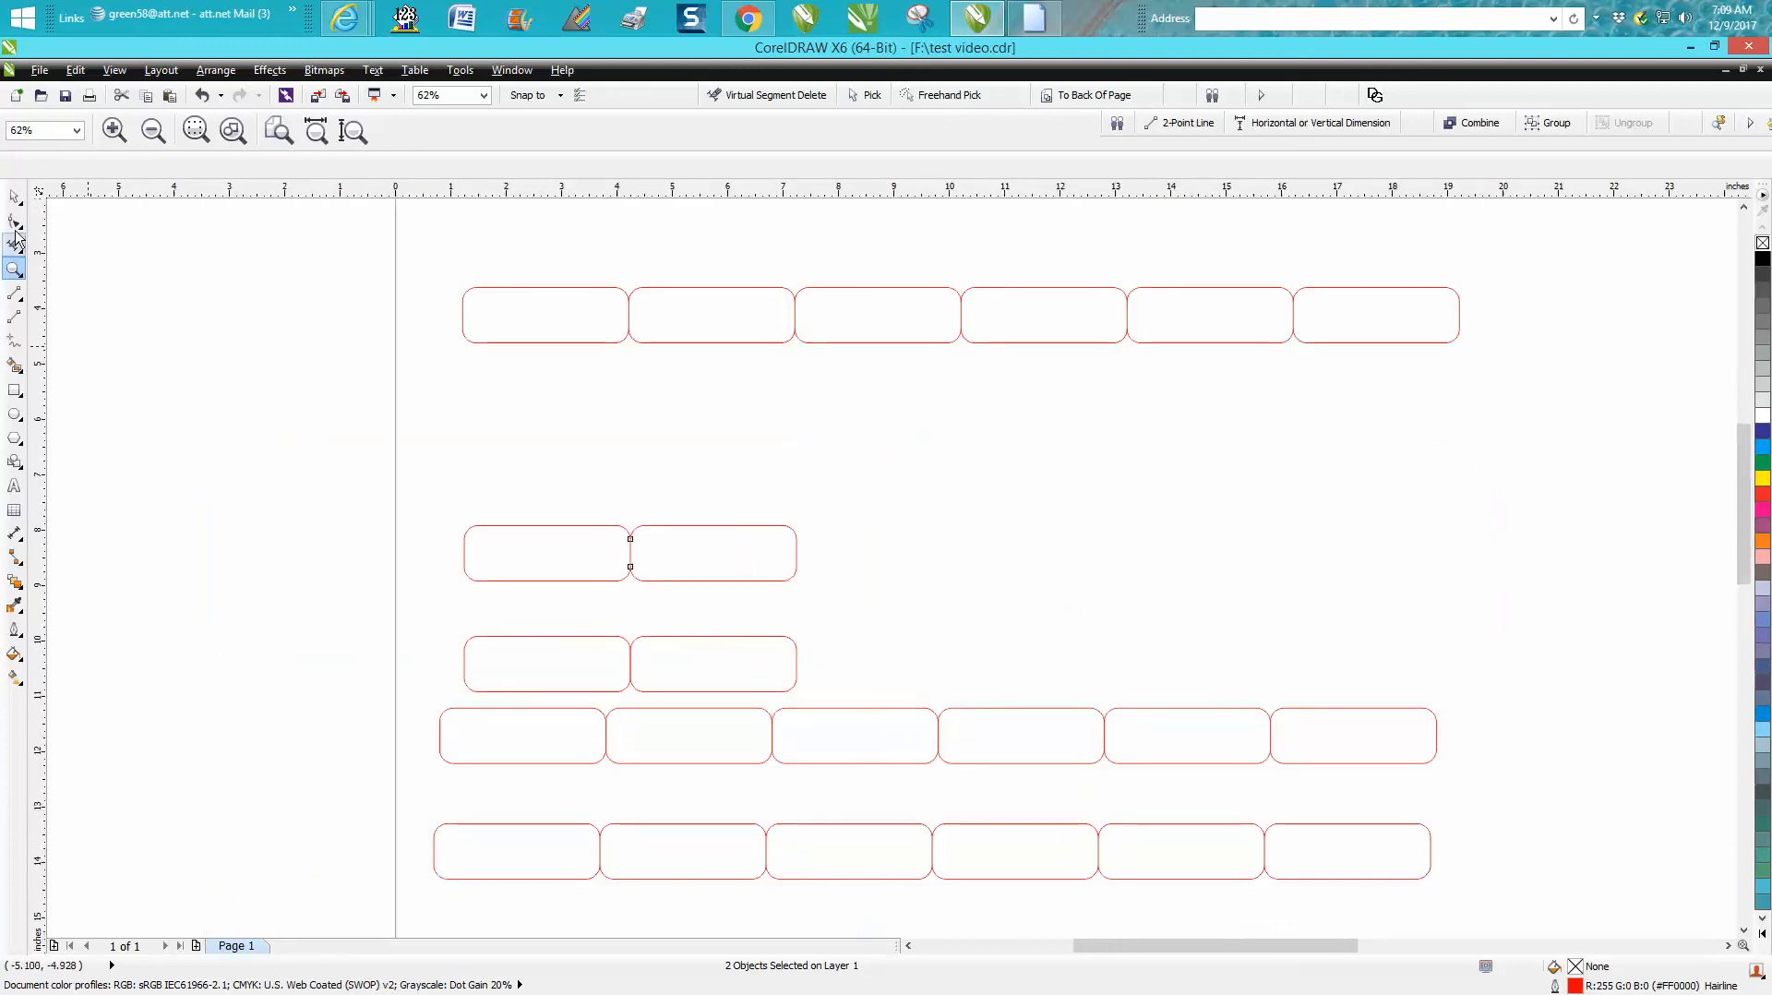
left_click(14, 196)
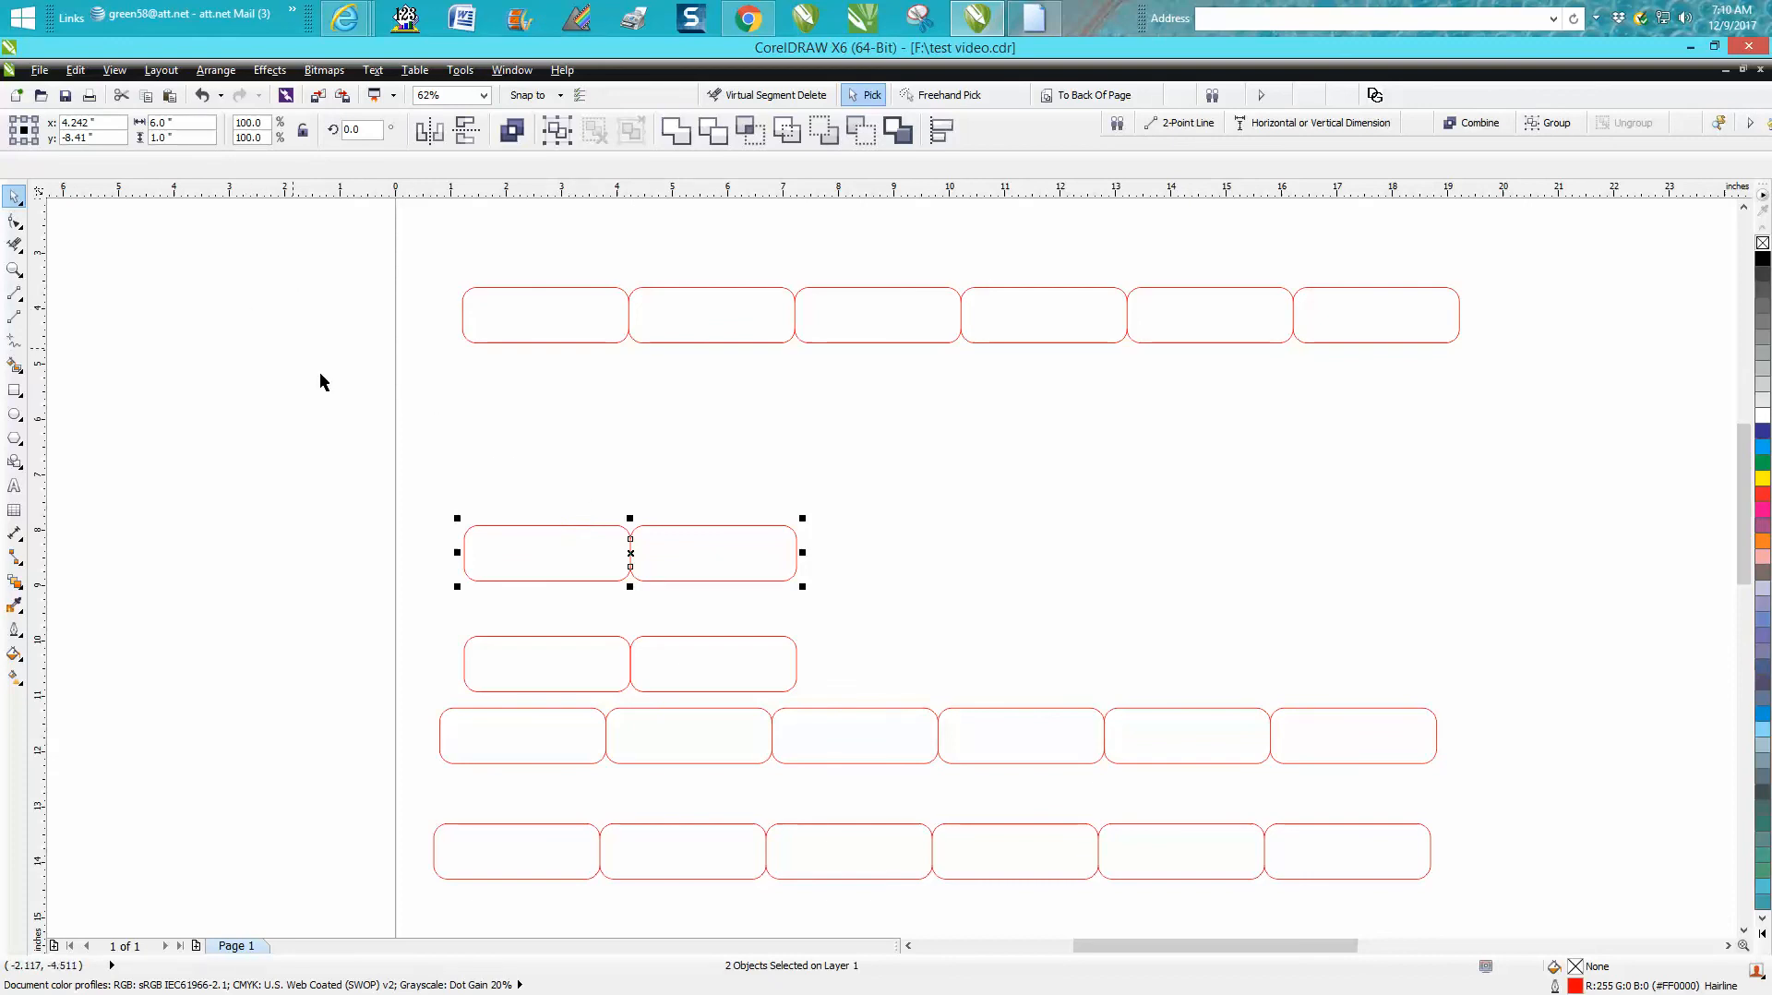
left_click_drag(413, 473, 865, 633)
left_click(216, 70)
left_click(258, 198)
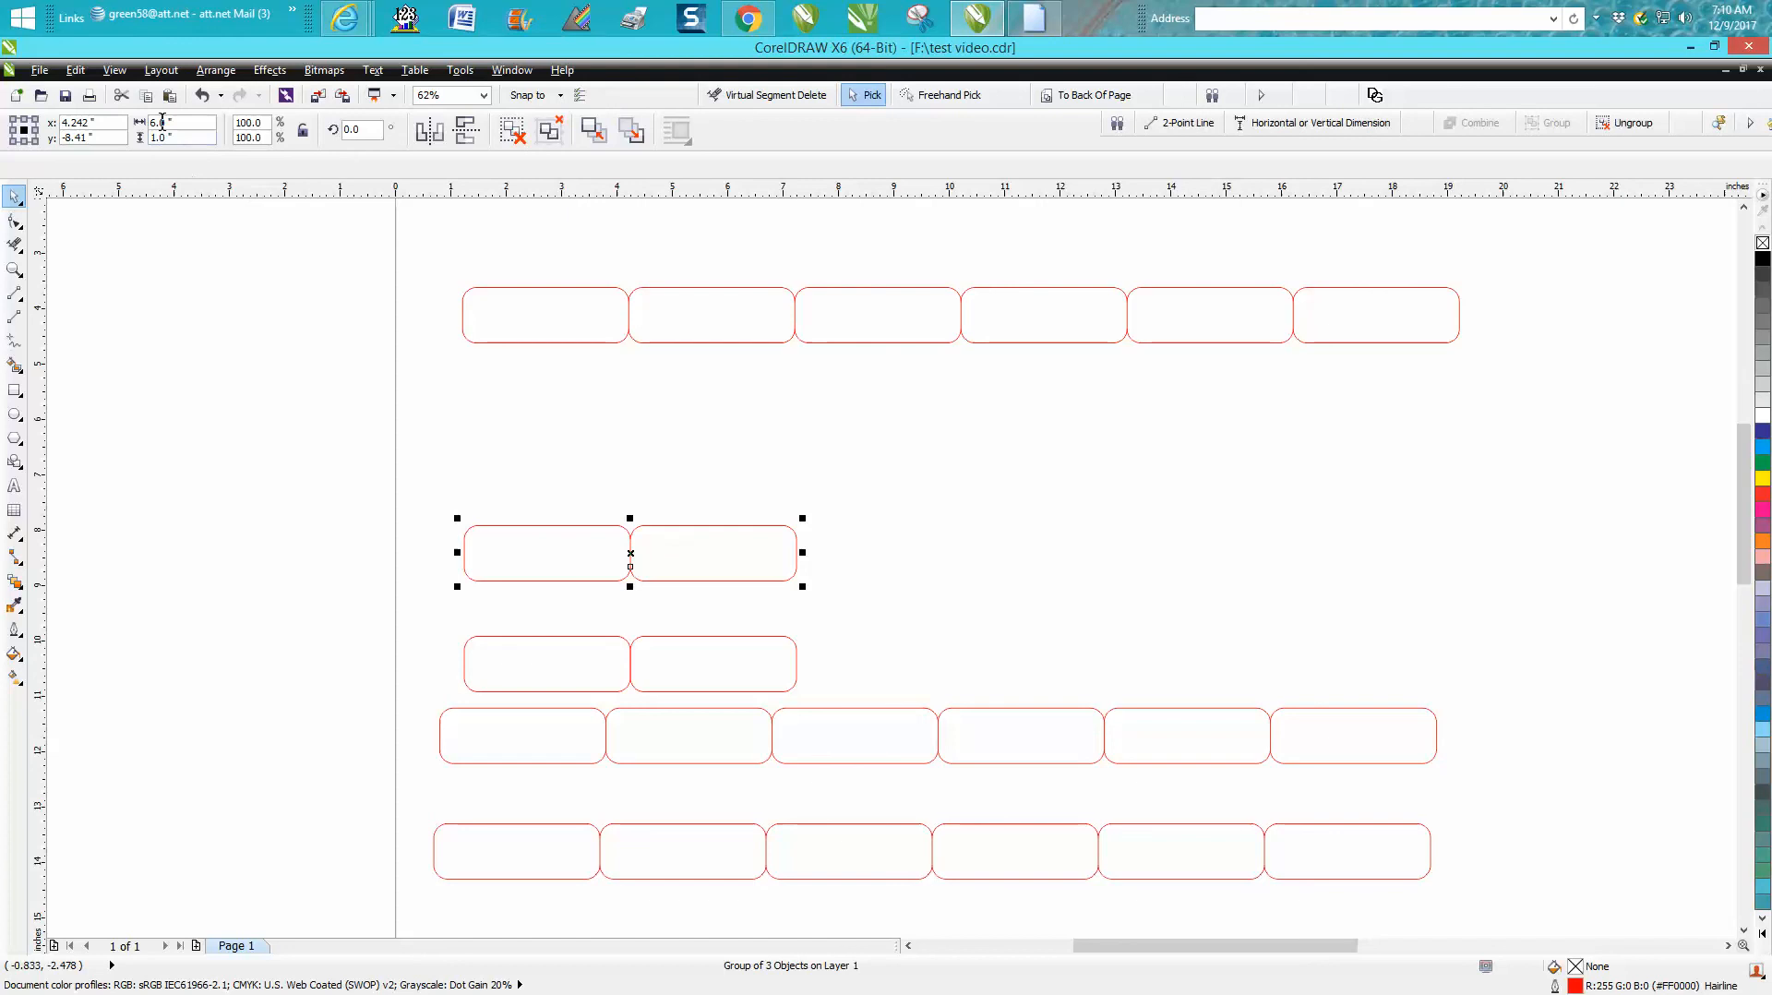
Set the width of the grouped curves to 7 inches.
left_click_drag(188, 127, 127, 126)
type("7")
key("Return")
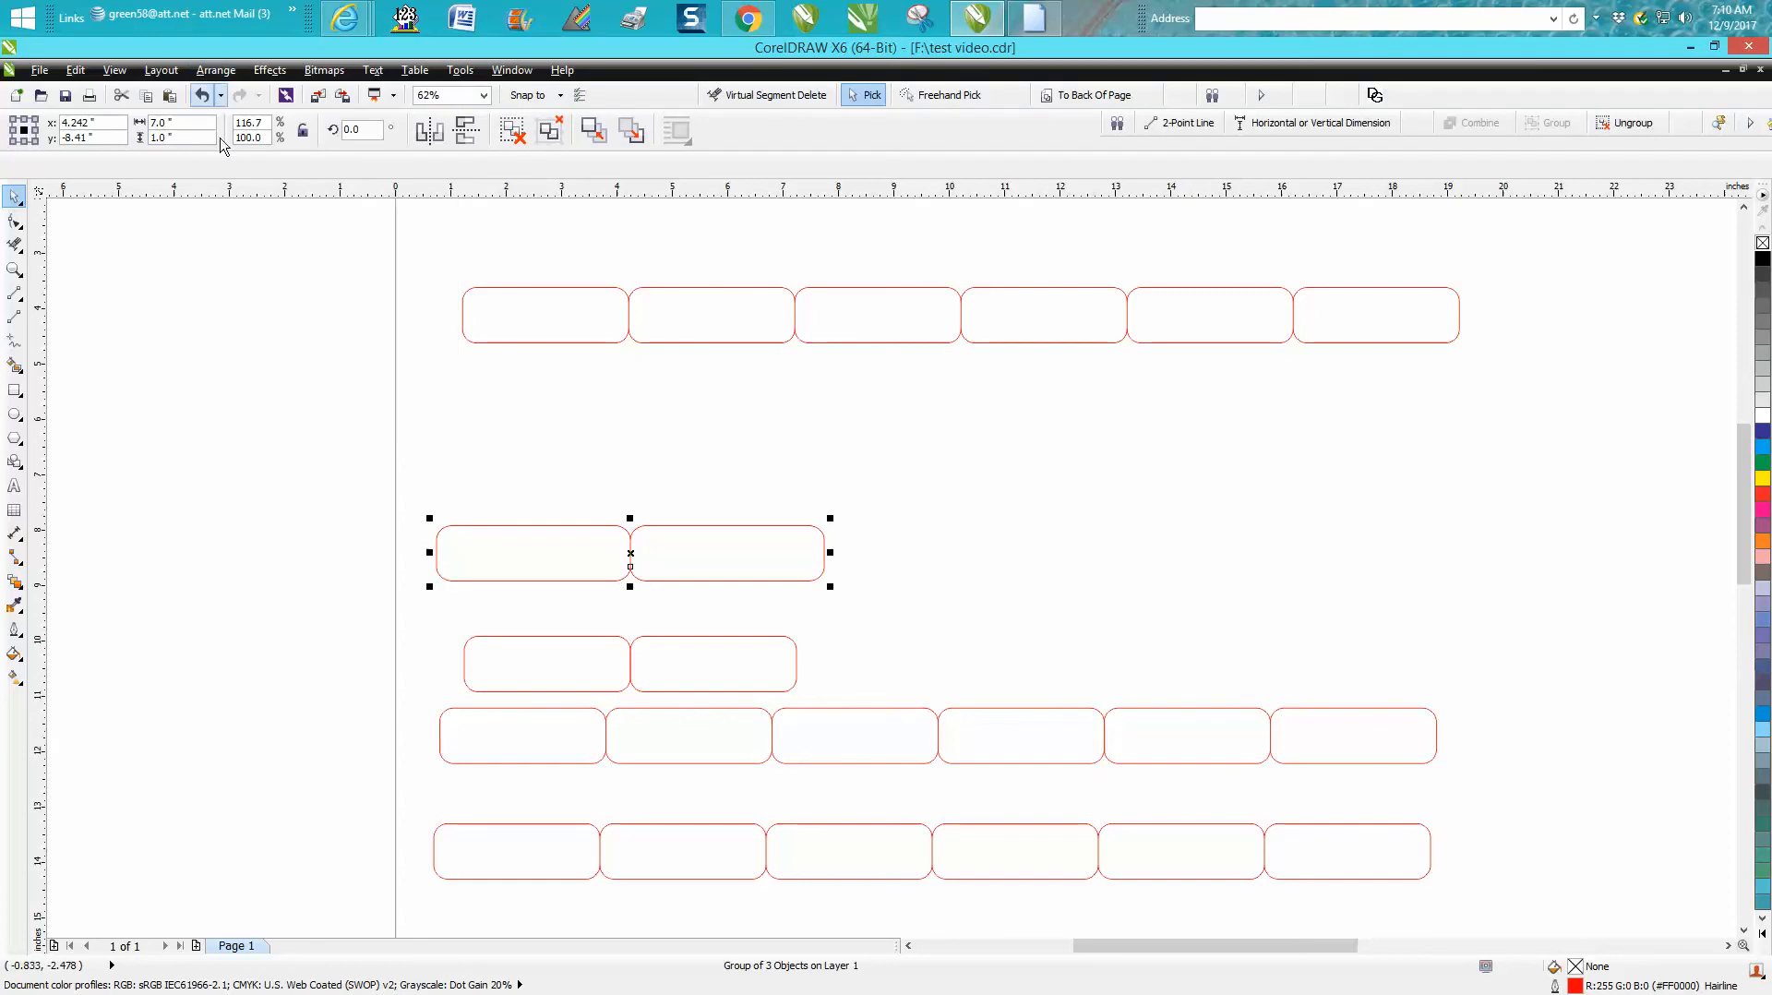
Ungroup the widened shape and select all three of its separate curves.
left_click(220, 72)
left_click(434, 490)
left_click(498, 525)
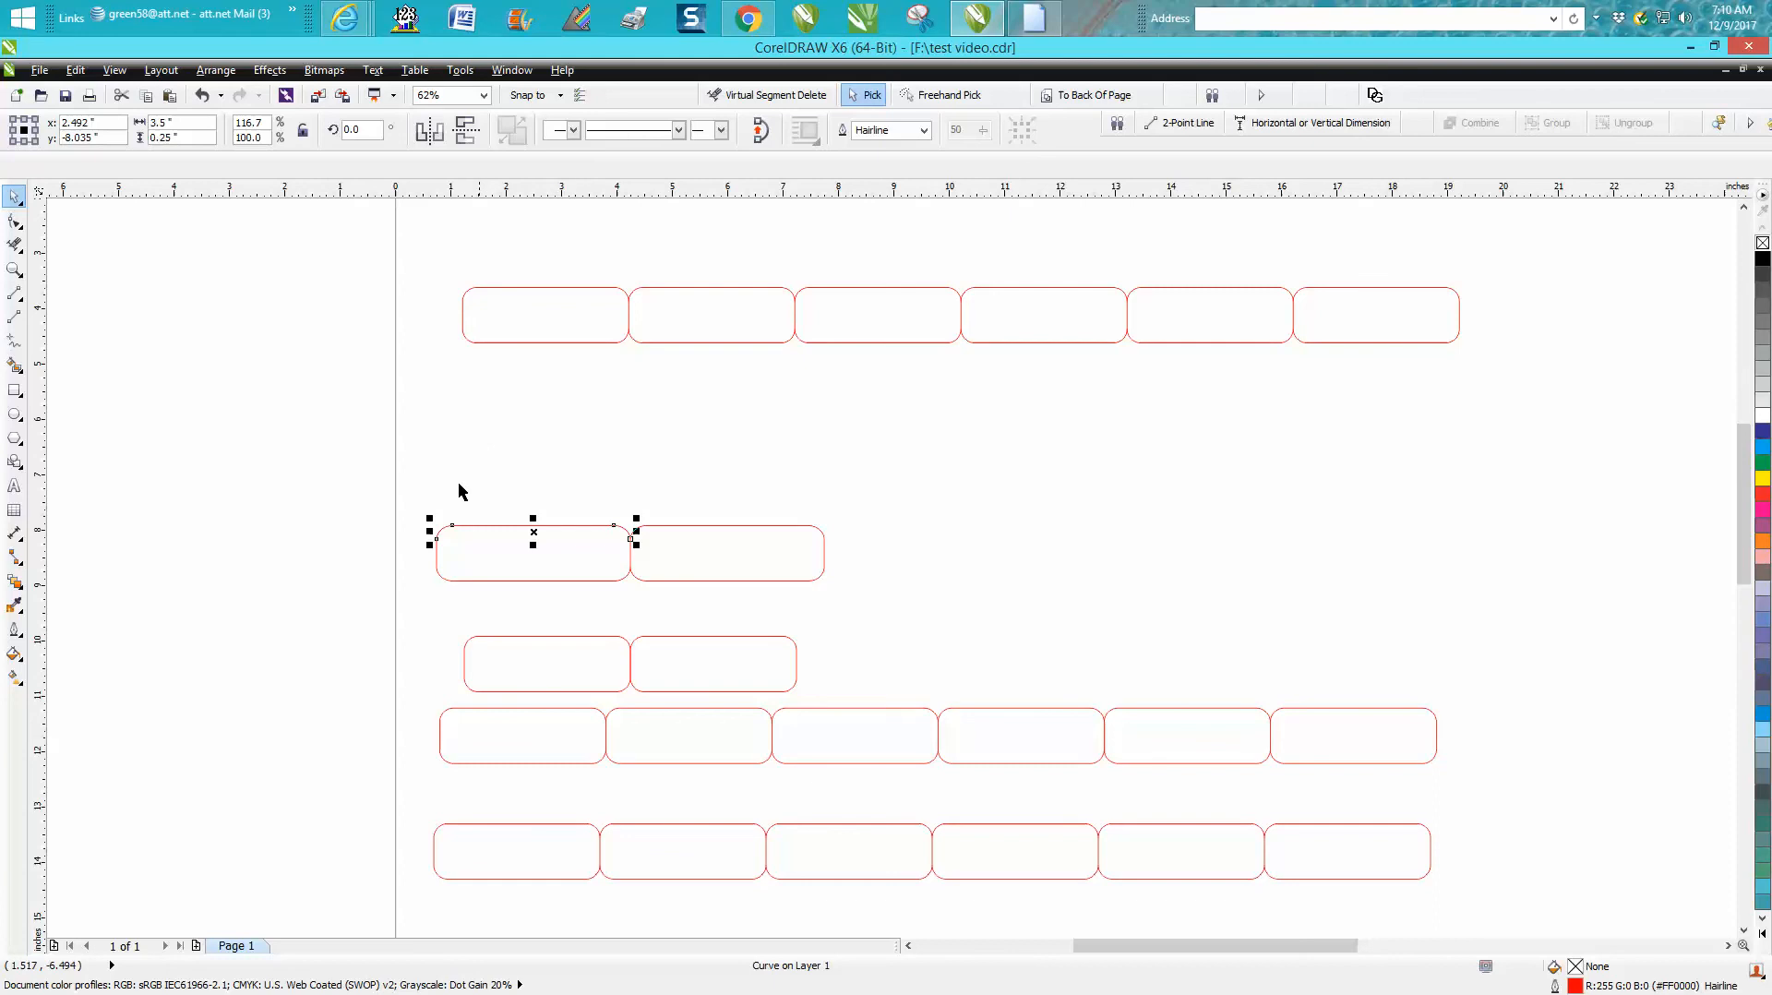
left_click_drag(417, 489, 872, 655)
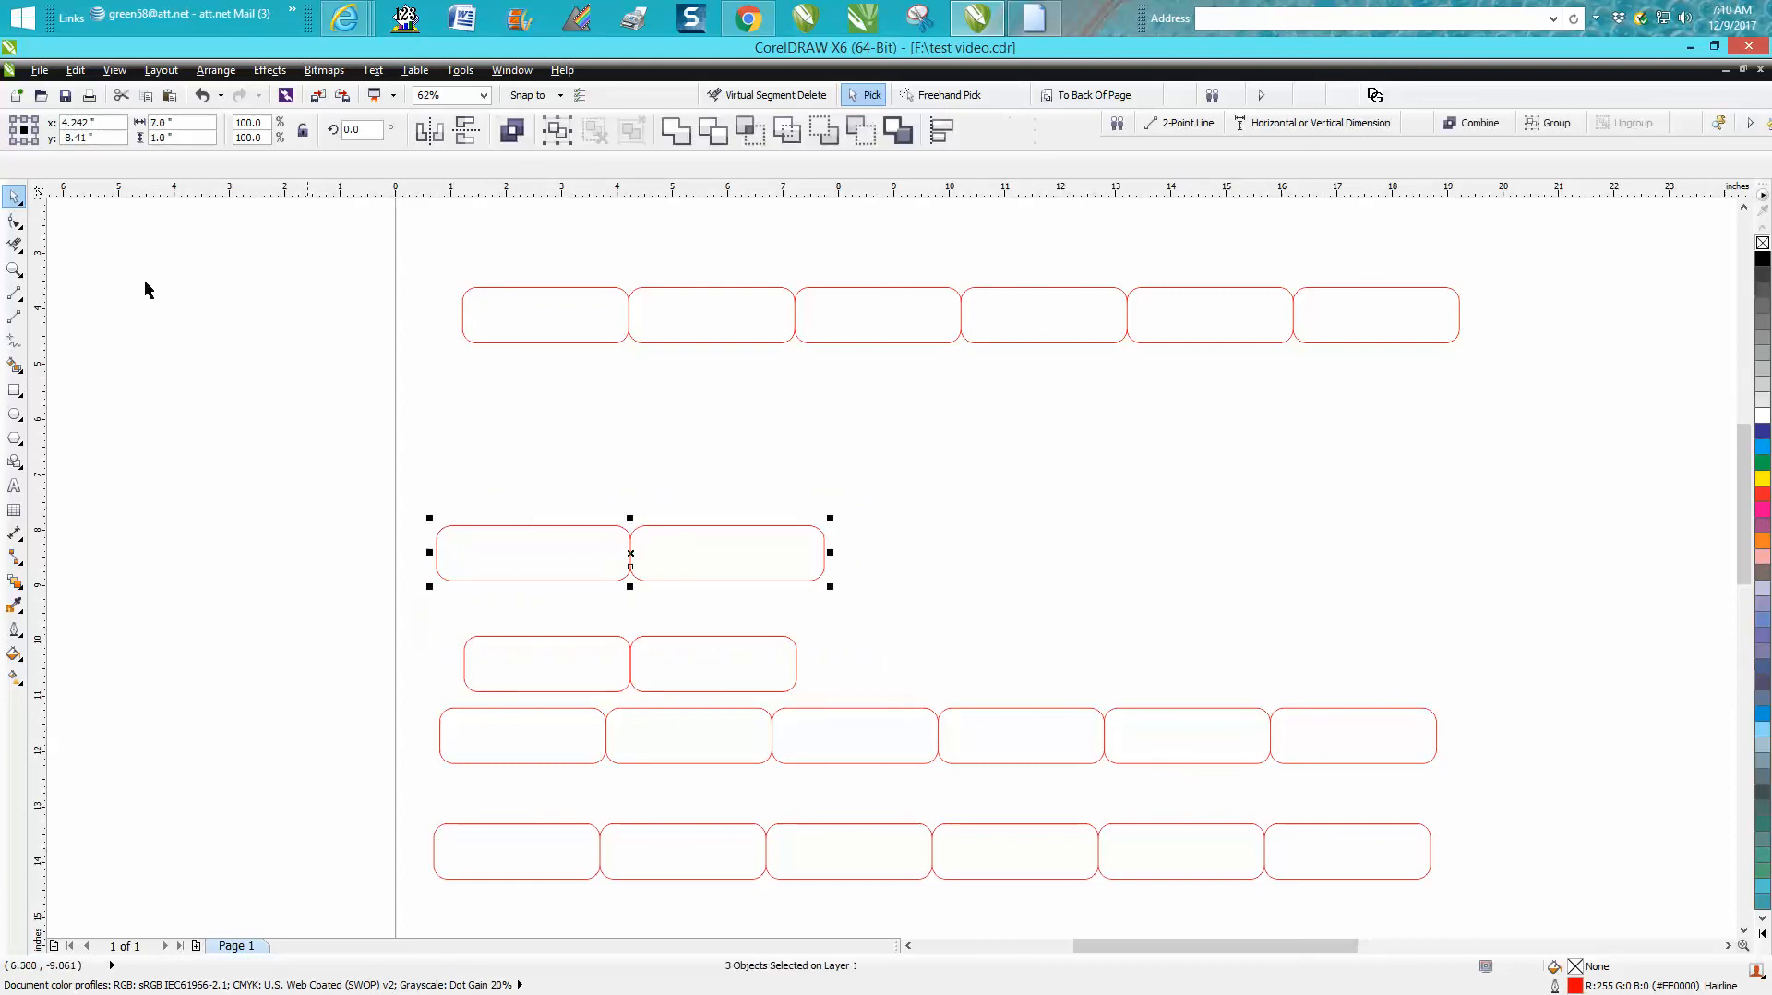
left_click(14, 269)
left_click_drag(403, 481, 962, 675)
left_click(14, 197)
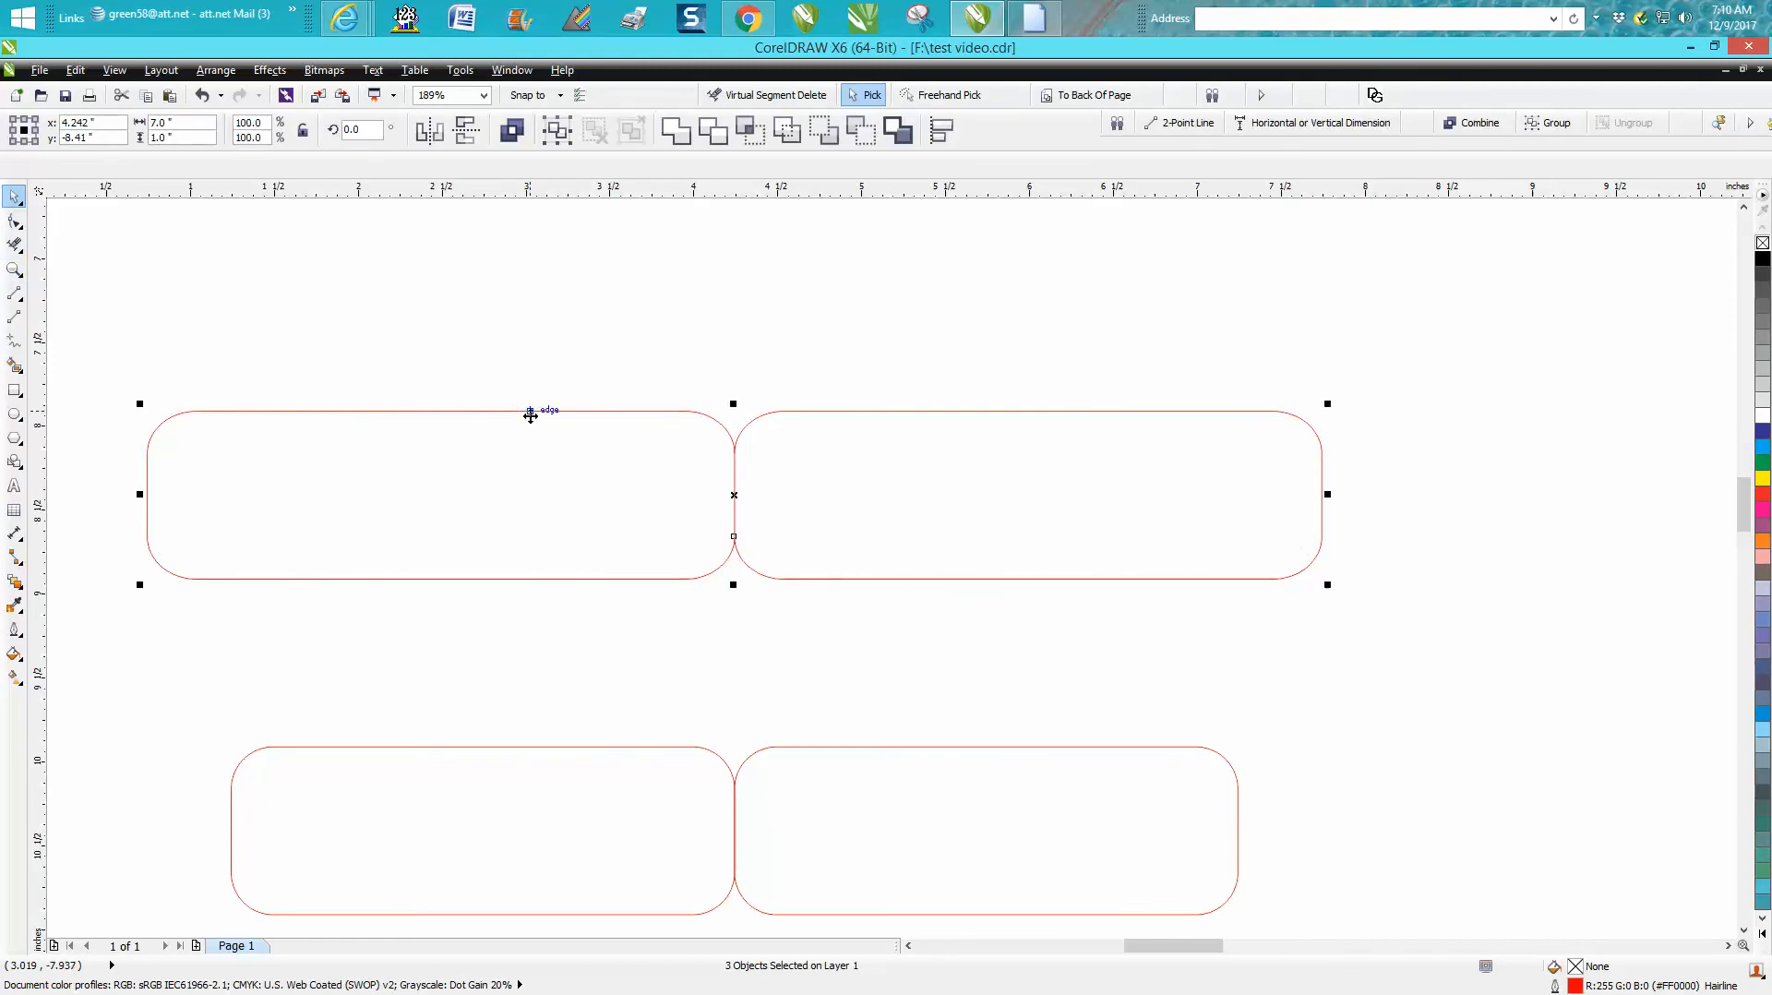
Move the three curves up 2 inches and bring only the stepped curve back down 2 inches to separate it from the trimmed curves.
scroll(717, 448, "down", 2)
key("shift+Up")
left_click(669, 346)
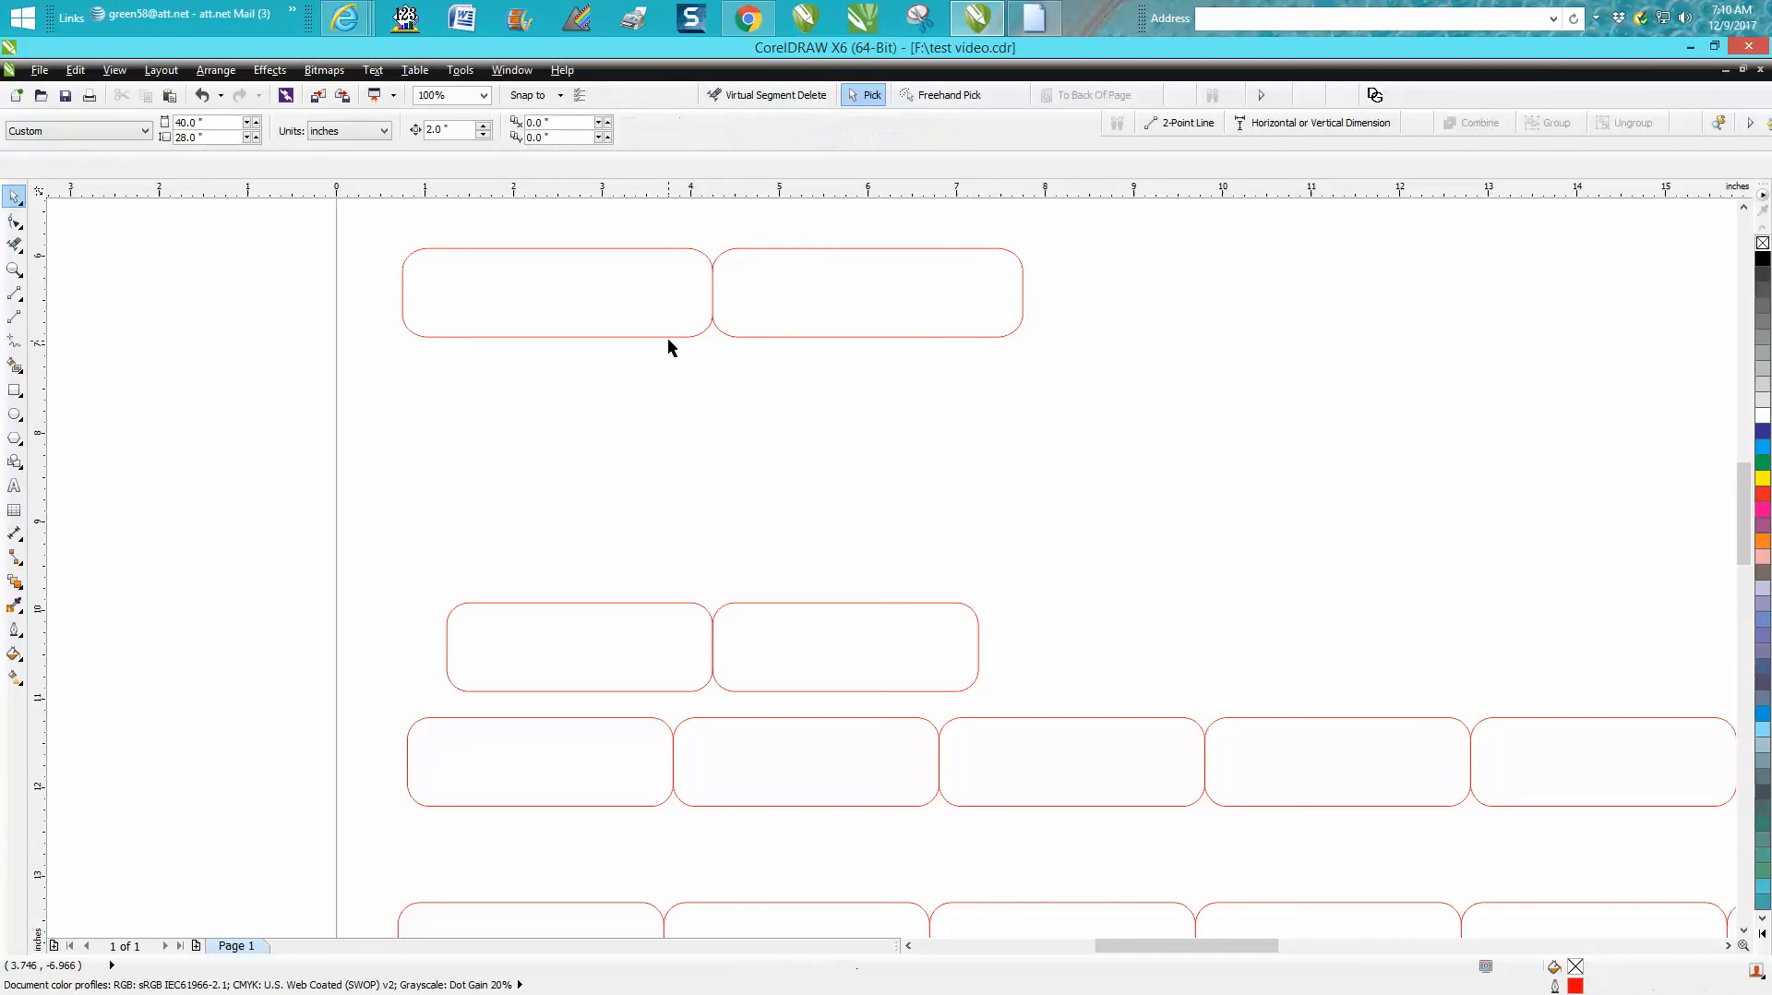
left_click(668, 343)
key("shift+Down")
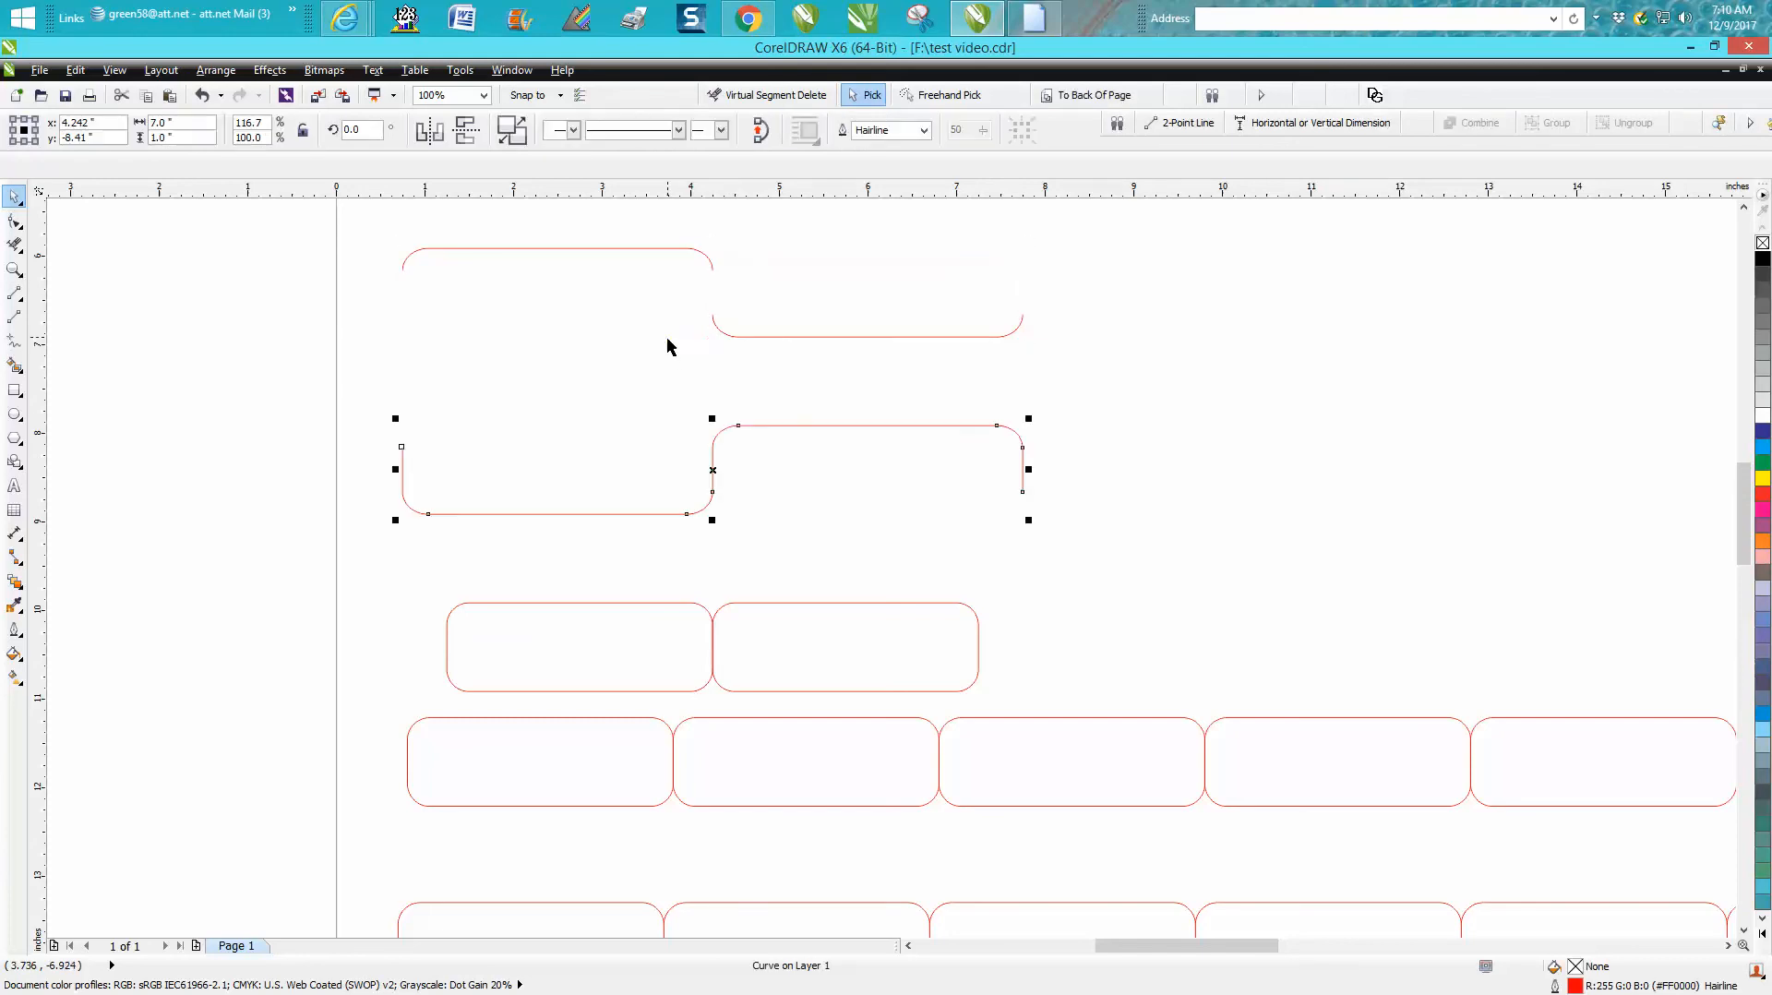
left_click(921, 387)
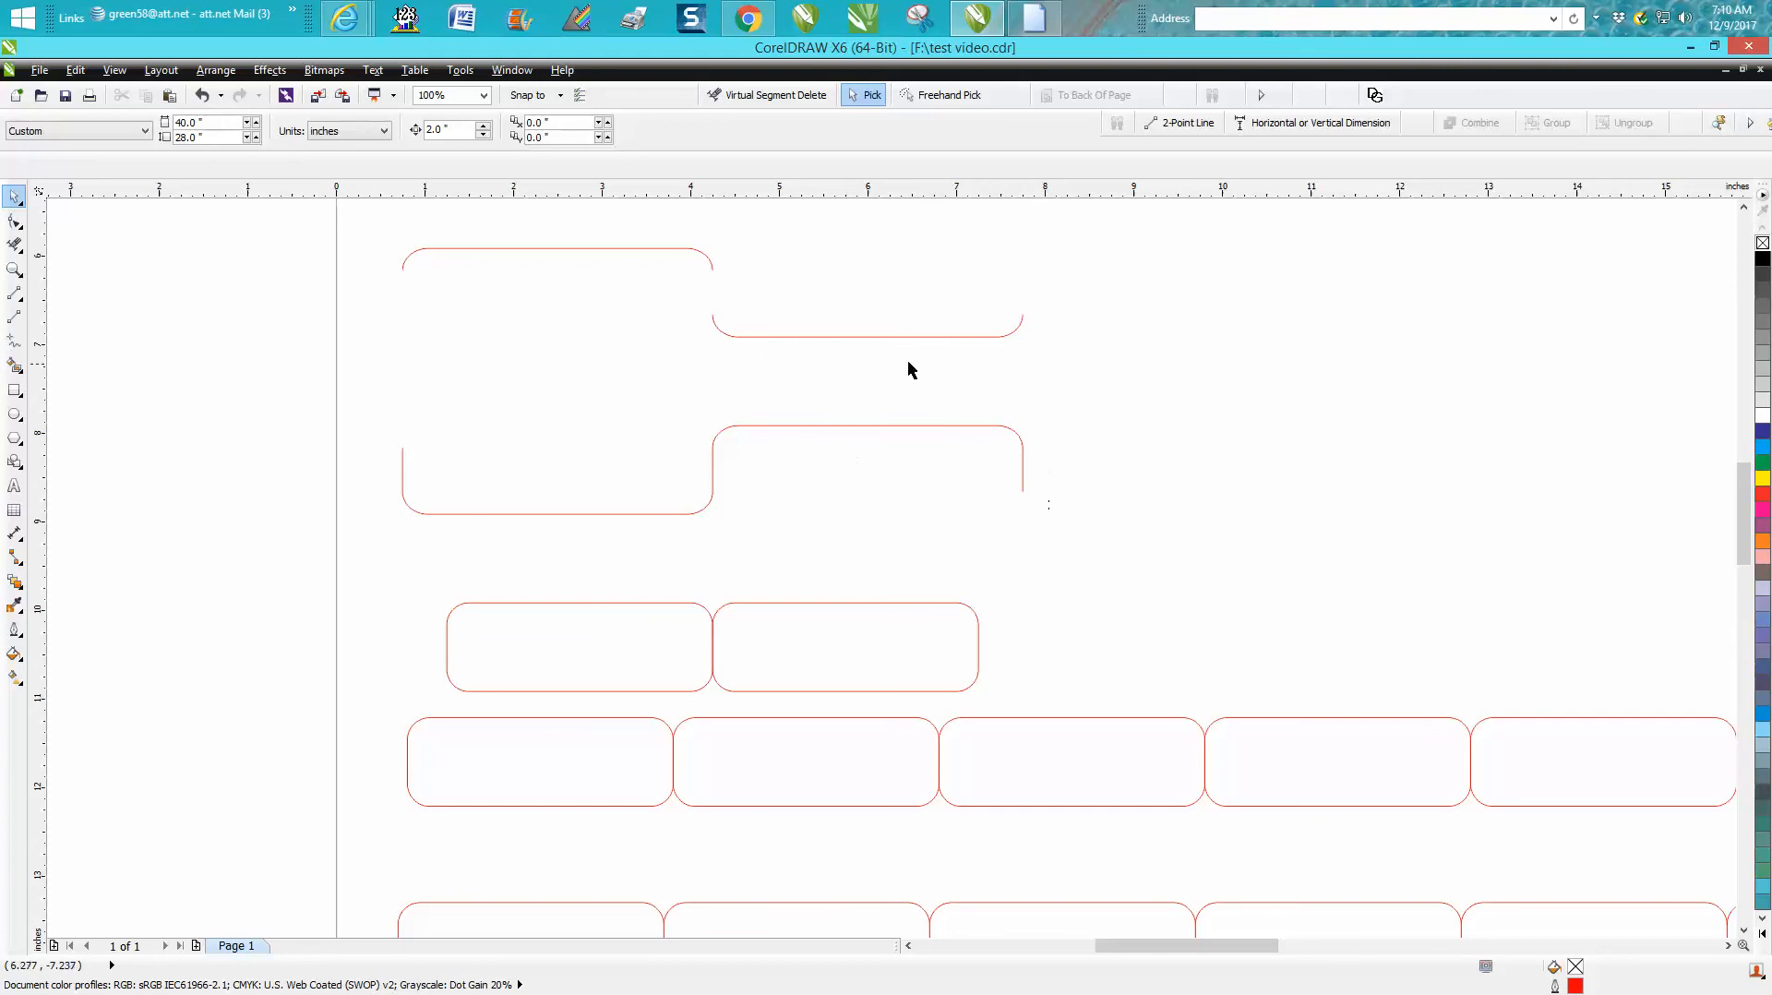
Move the welded outline of the bottom six-rectangle row down off its vertical divider lines for inspection, and undo the move.
scroll(683, 321, "down", 2)
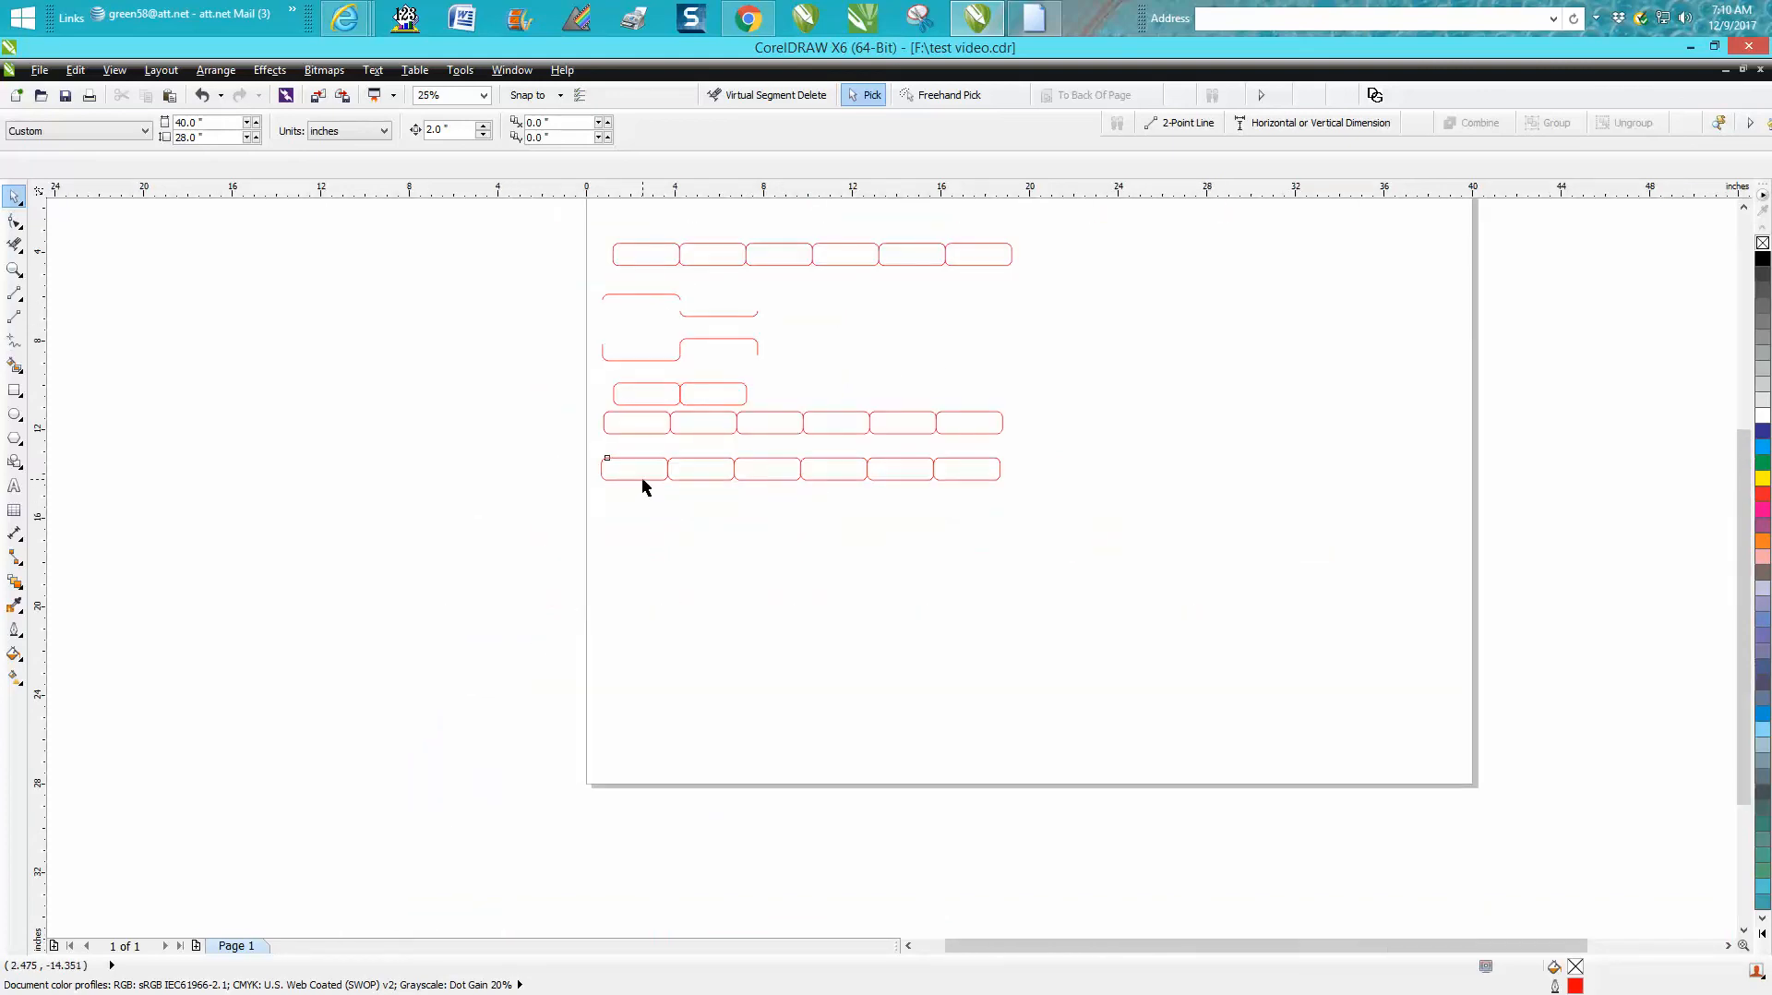
left_click(643, 478)
left_click_drag(799, 469, 819, 519)
left_click(14, 269)
left_click_drag(578, 440, 1128, 602)
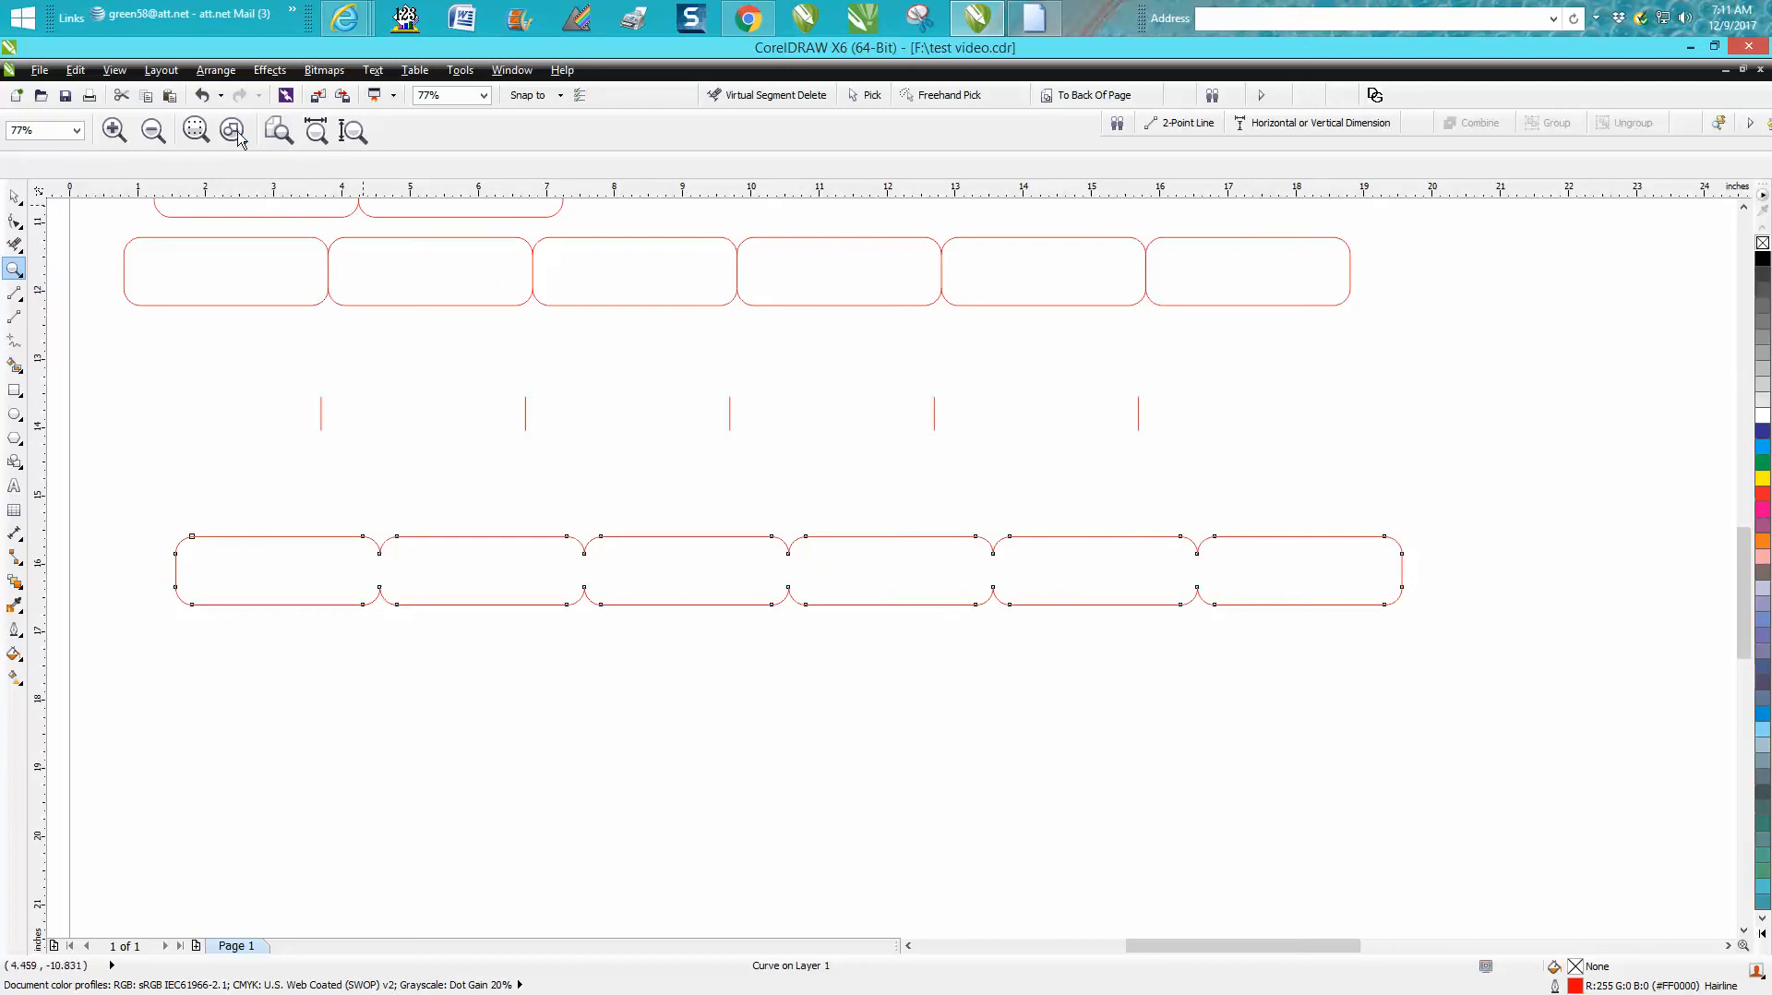
left_click(202, 95)
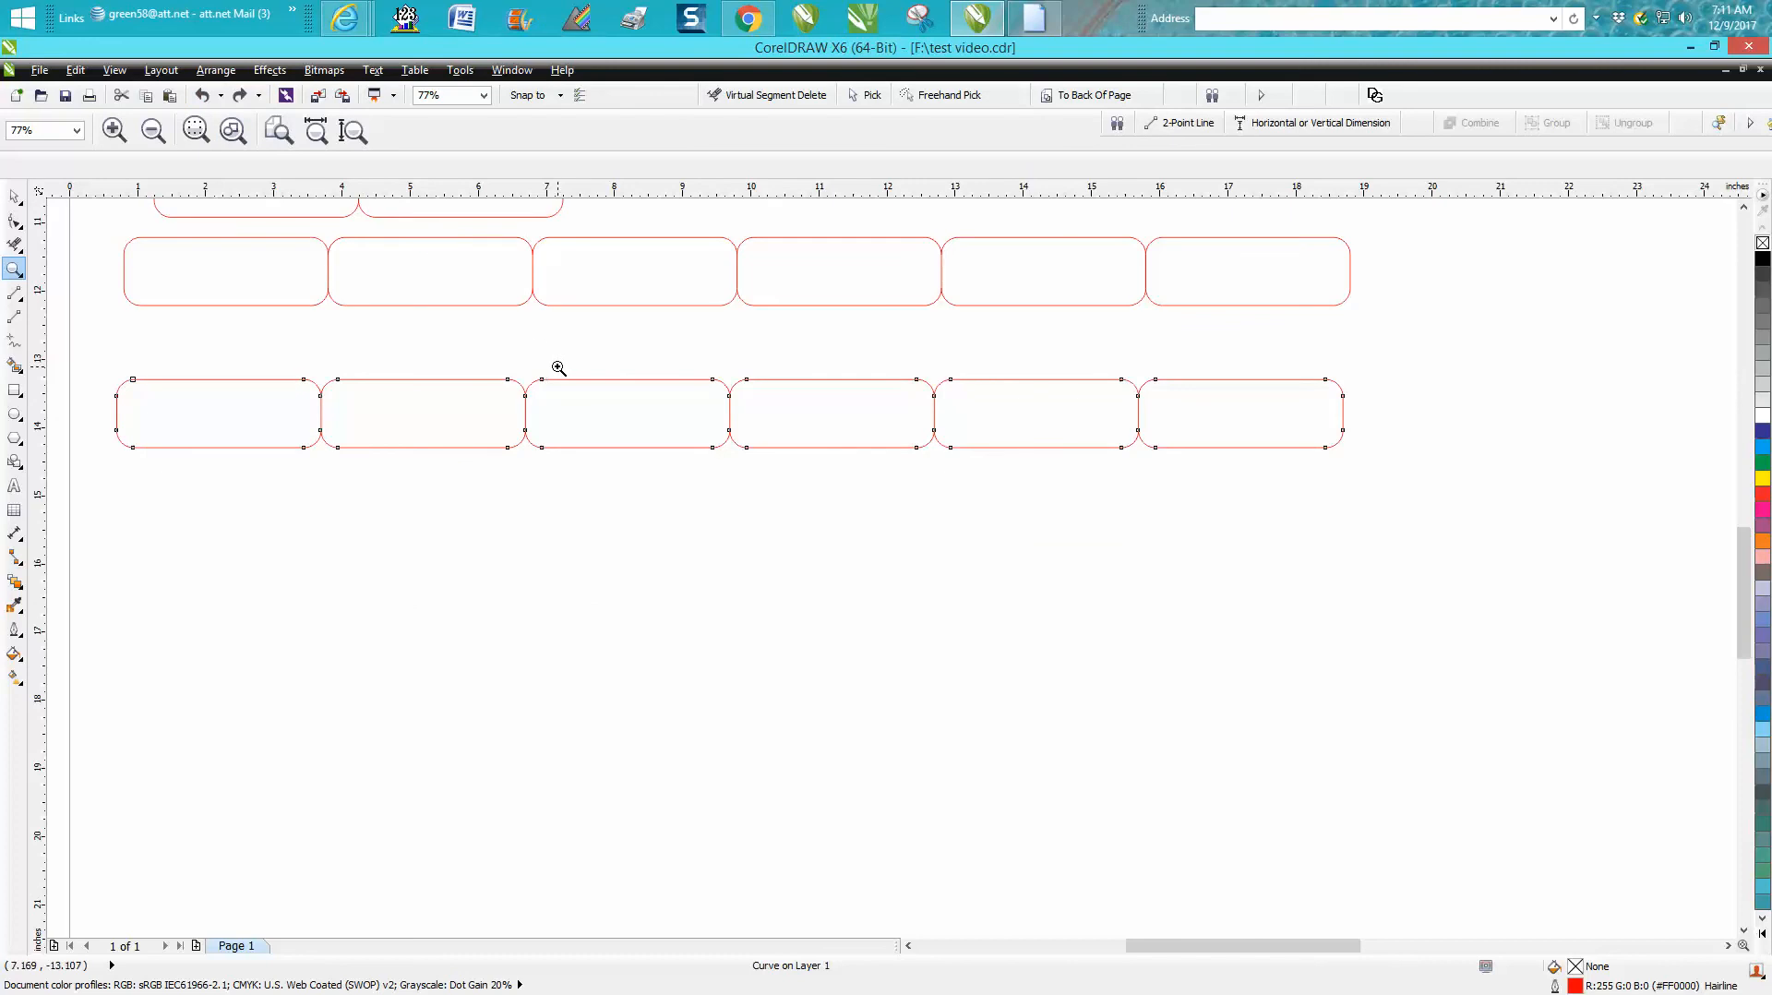